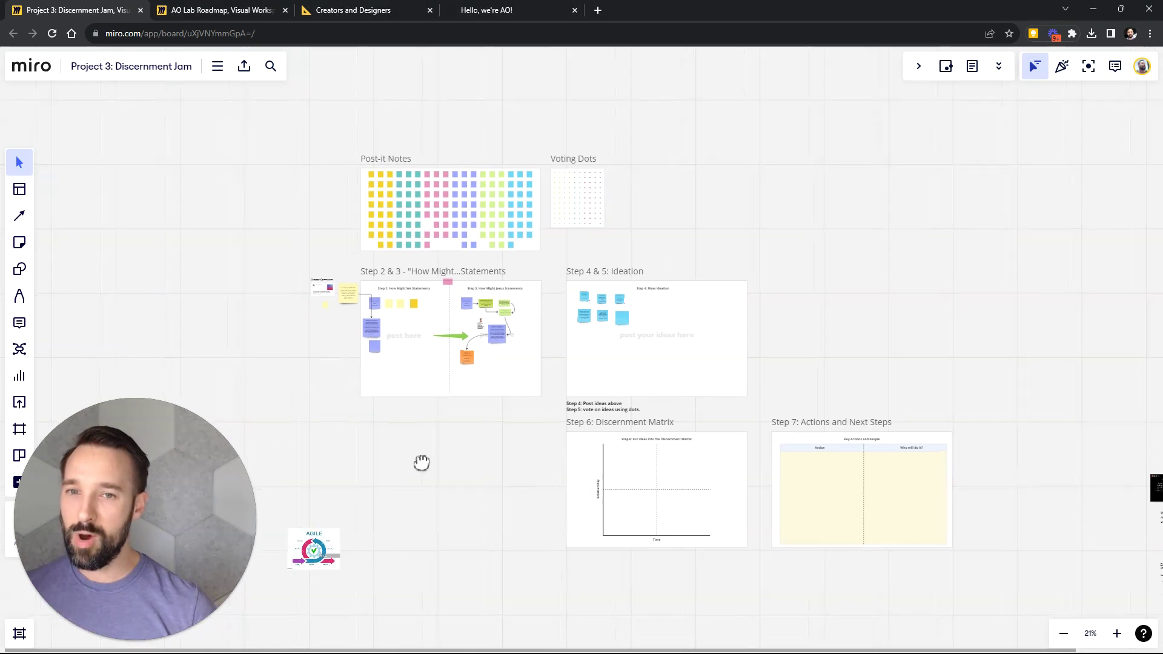
pyautogui.scroll(5, 420, 462)
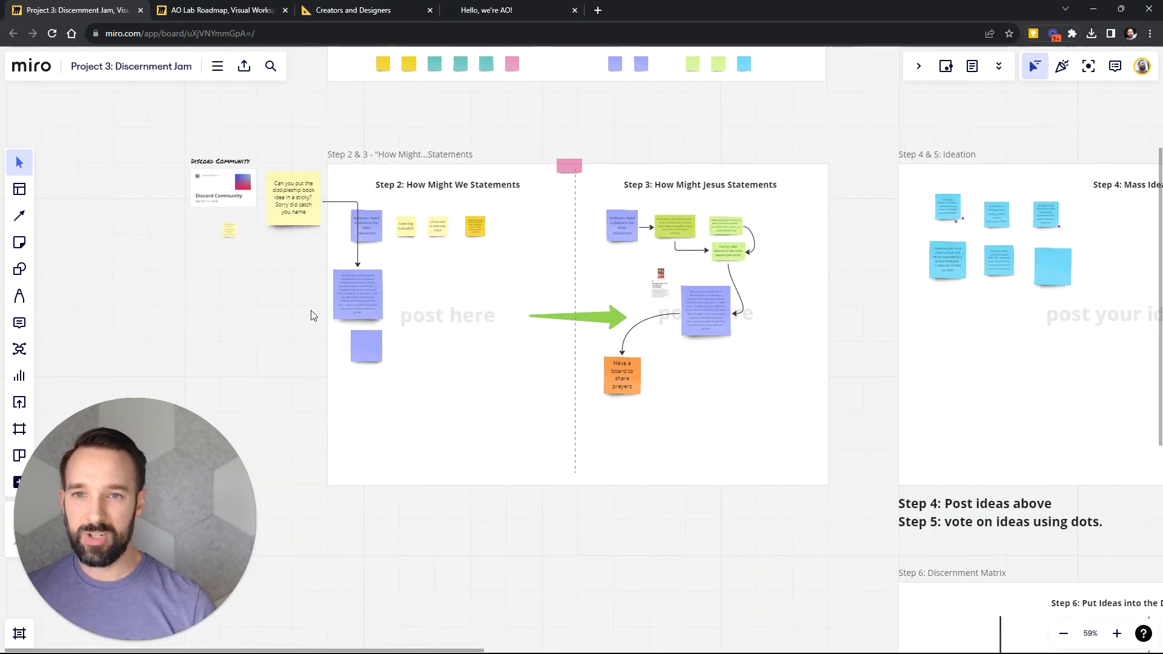
pyautogui.scroll(1, 386, 230)
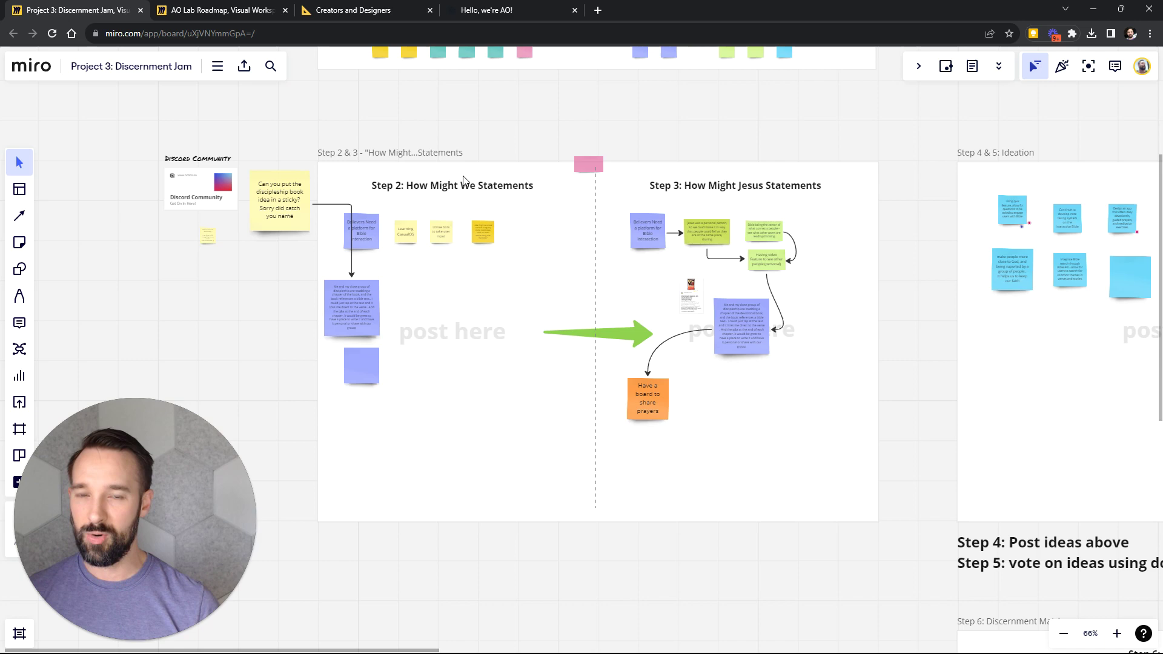
pyautogui.scroll(-3, 390, 206)
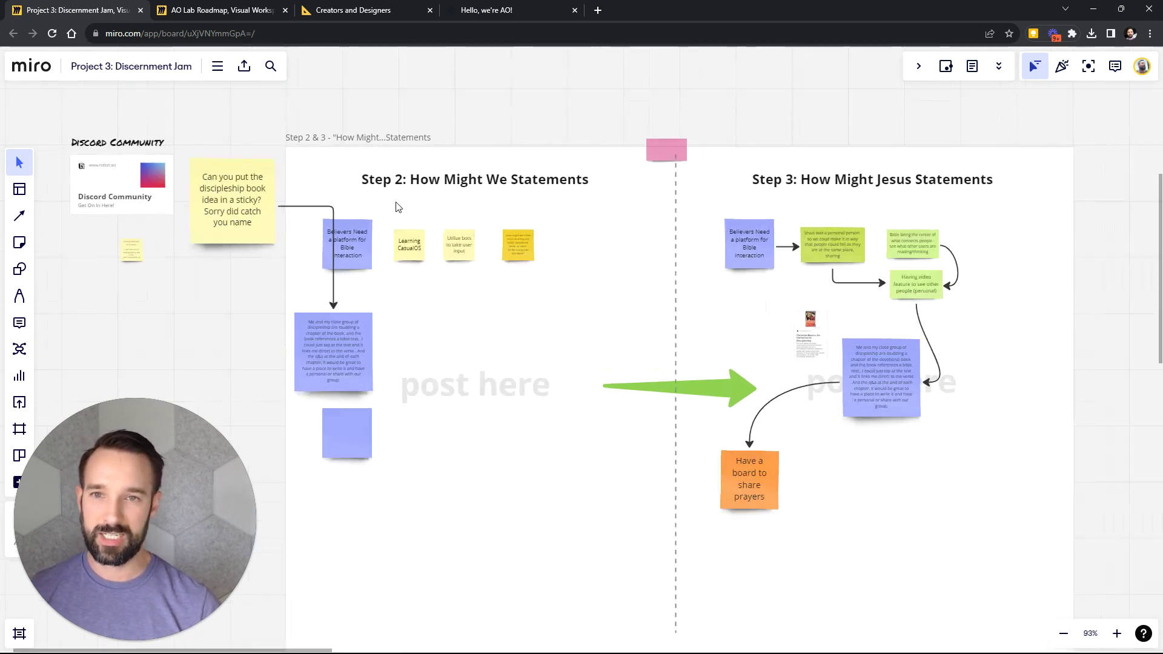
pyautogui.scroll(-3, 374, 195)
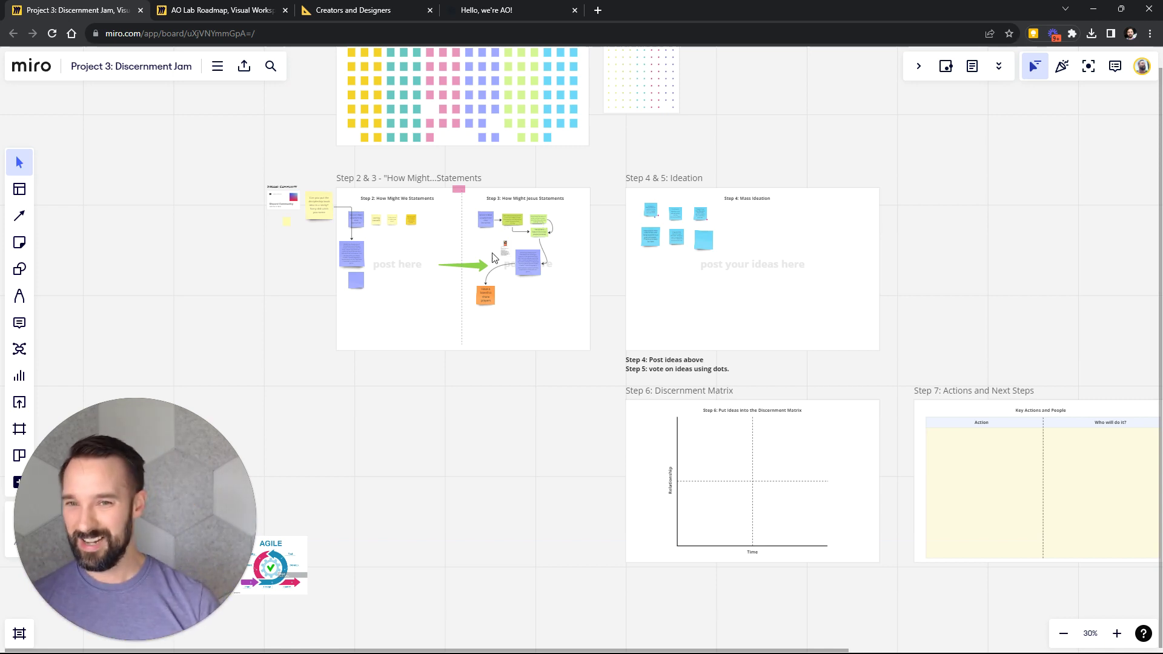
pyautogui.scroll(5, 282, 282)
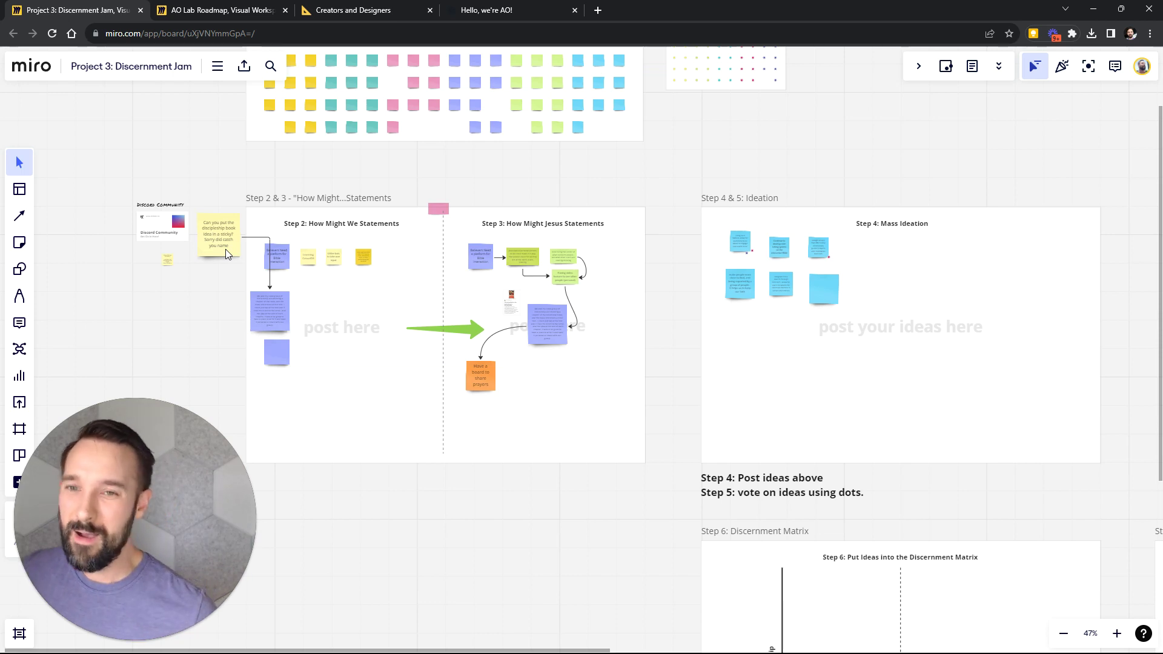
pyautogui.scroll(7, 275, 237)
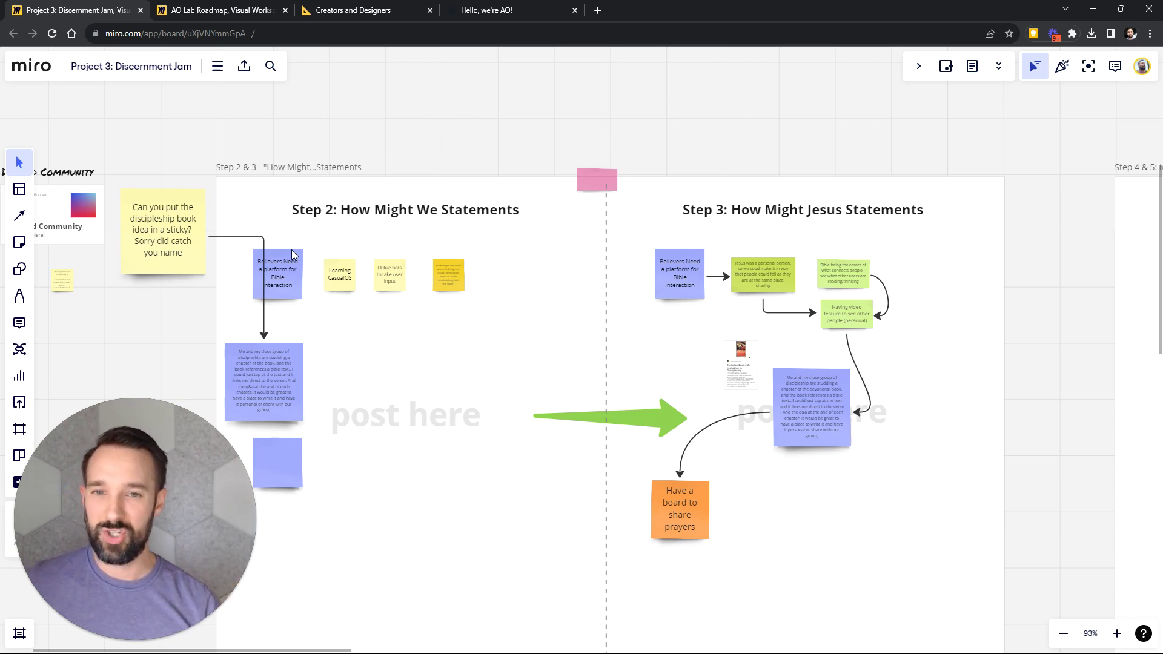
pyautogui.scroll(-3, 368, 269)
pyautogui.hscroll(-2, 367, 268)
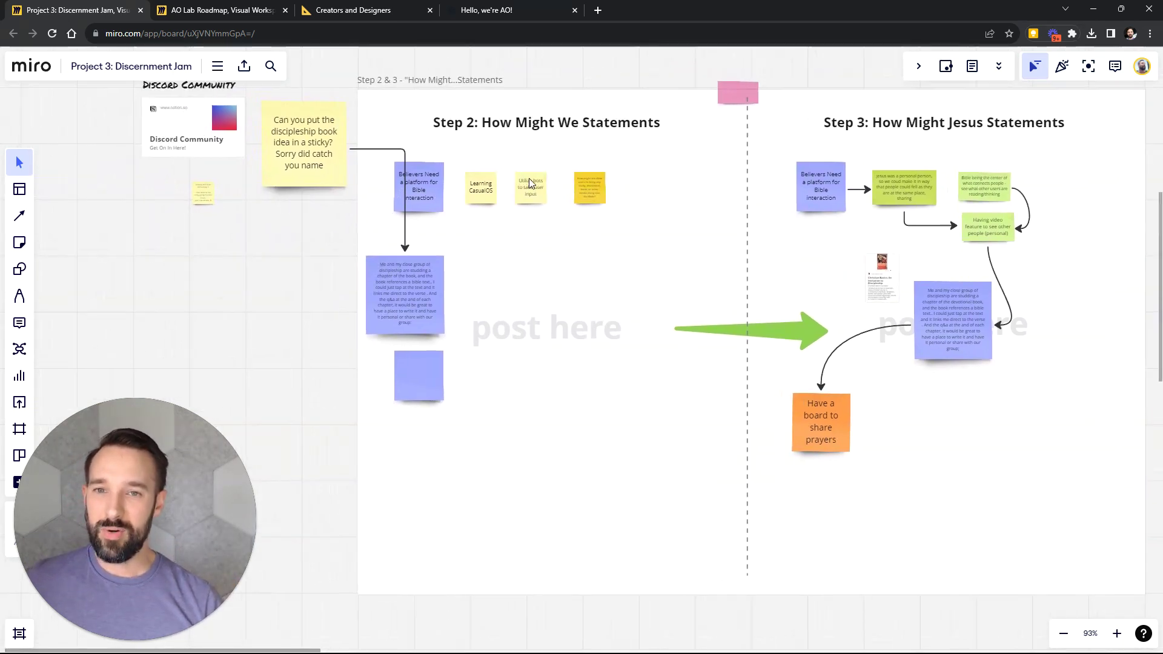
pyautogui.moveTo(539, 307); pyautogui.dragTo(304, 265)
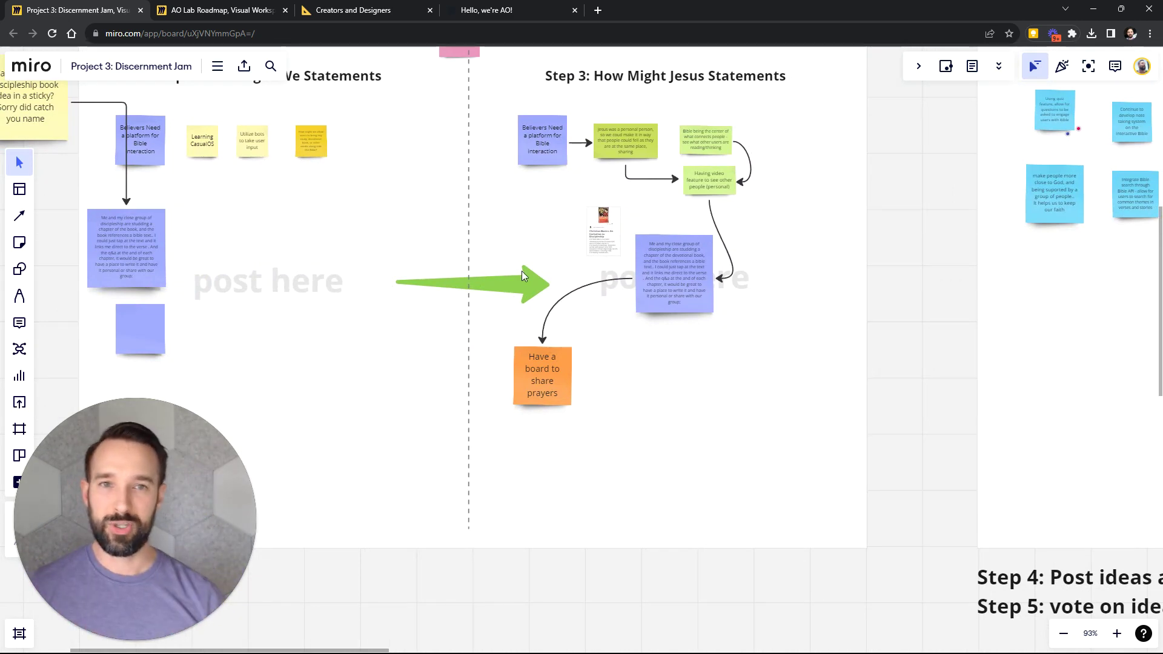
# Copy the blank blue sticky further right in Mass Ideation and type 'idea 2 34' in it.
pyautogui.moveTo(720, 277); pyautogui.dragTo(359, 362)
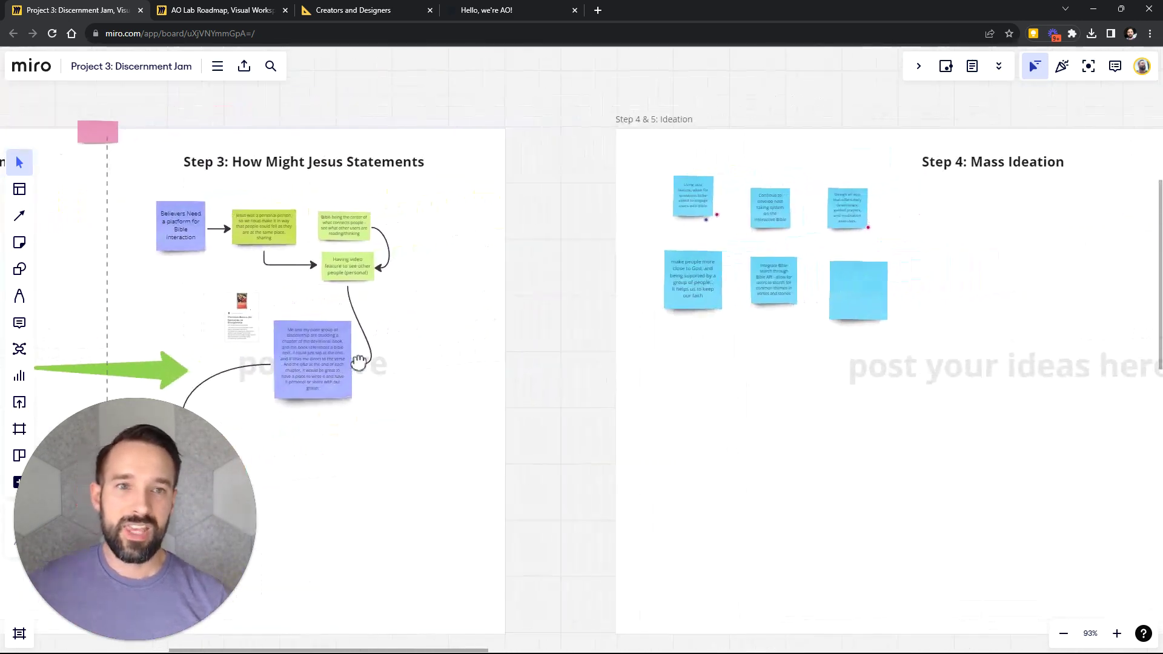
pyautogui.scroll(-5, 402, 358)
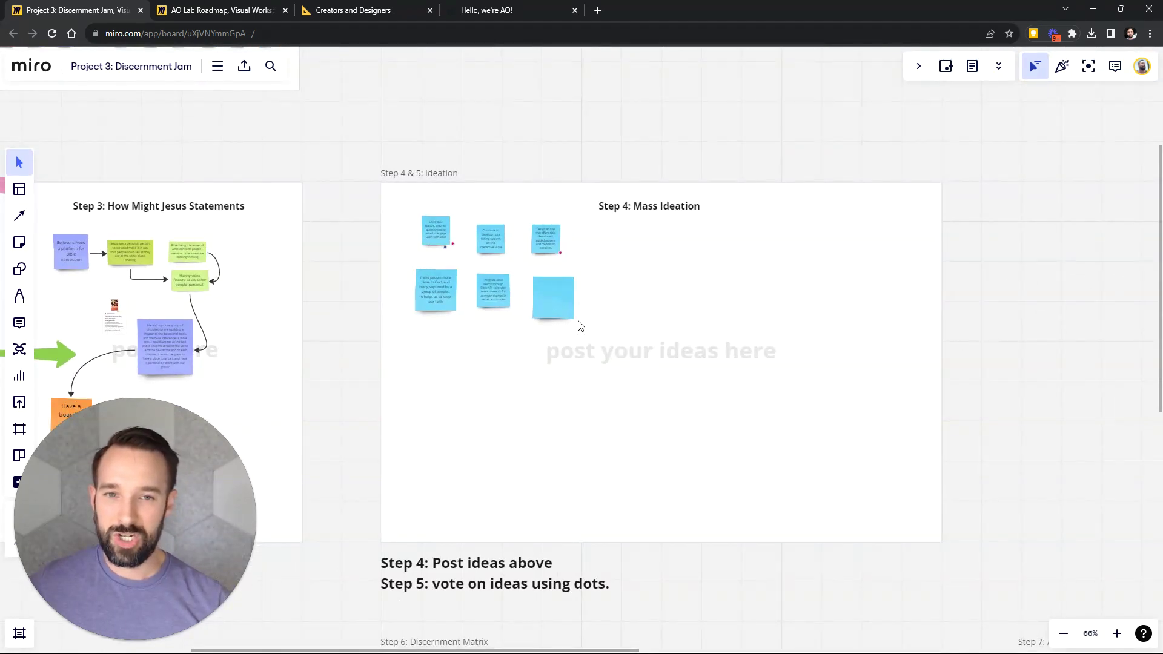
pyautogui.scroll(4, 580, 326)
pyautogui.click(539, 296)
pyautogui.moveTo(539, 295); pyautogui.dragTo(821, 276)
pyautogui.write('i')
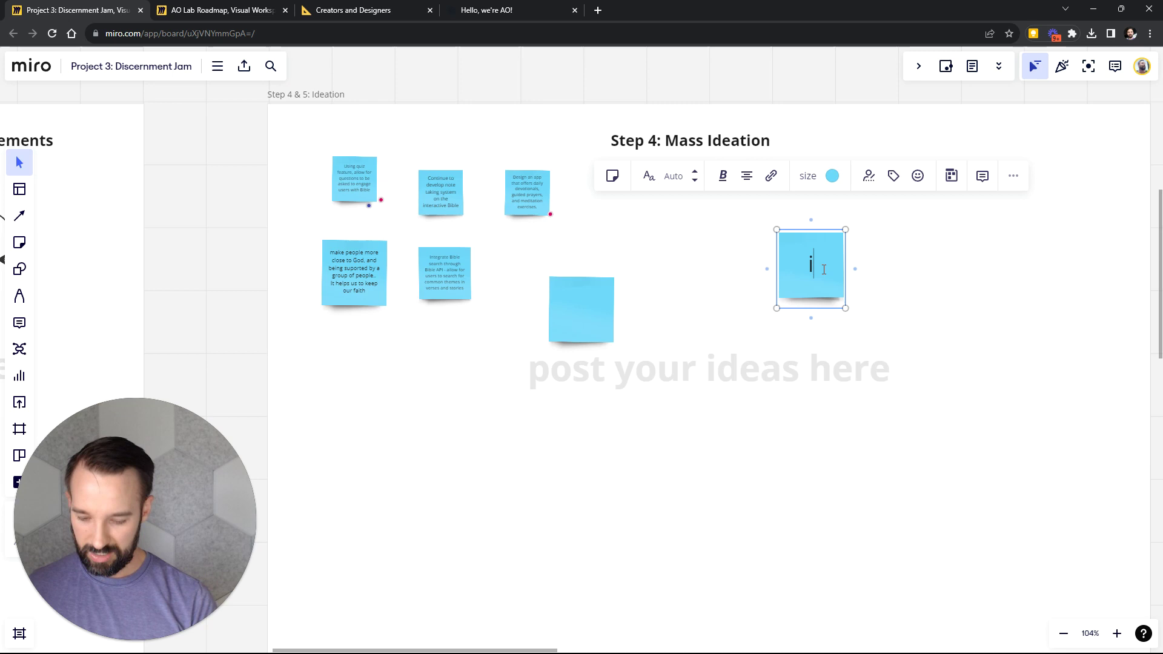
pyautogui.write('dea 2 34')
# Write '4' in the remaining blank blue sticky.
pyautogui.doubleClick(608, 311)
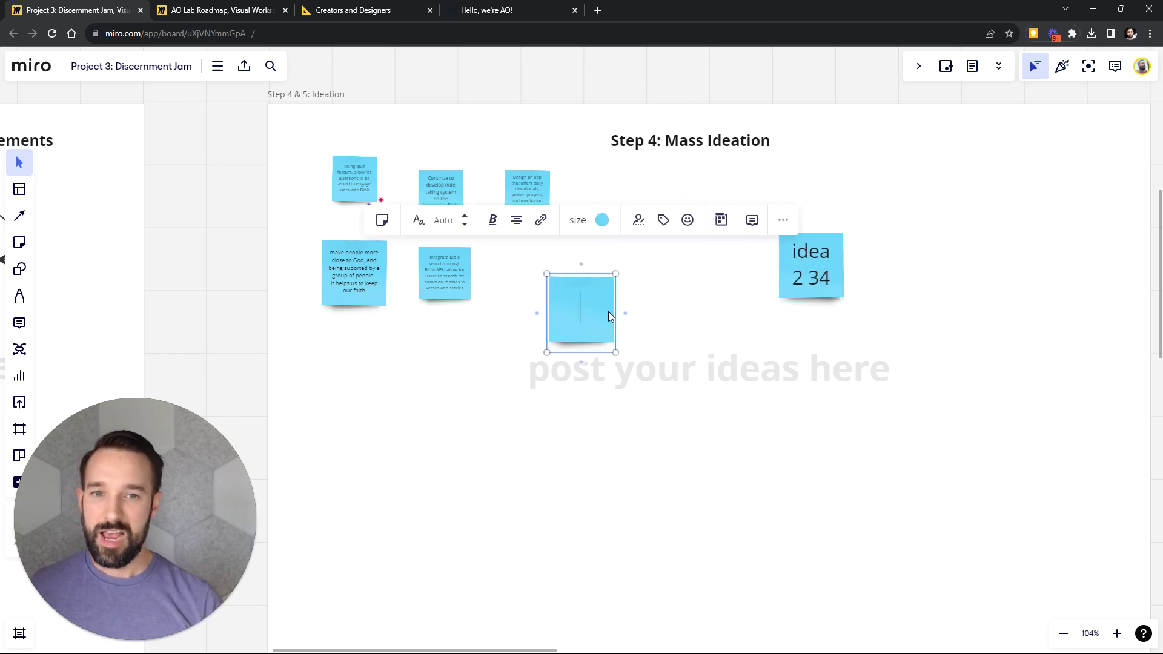
pyautogui.write('4')
pyautogui.scroll(-8, 608, 312)
pyautogui.scroll(-5, 588, 179)
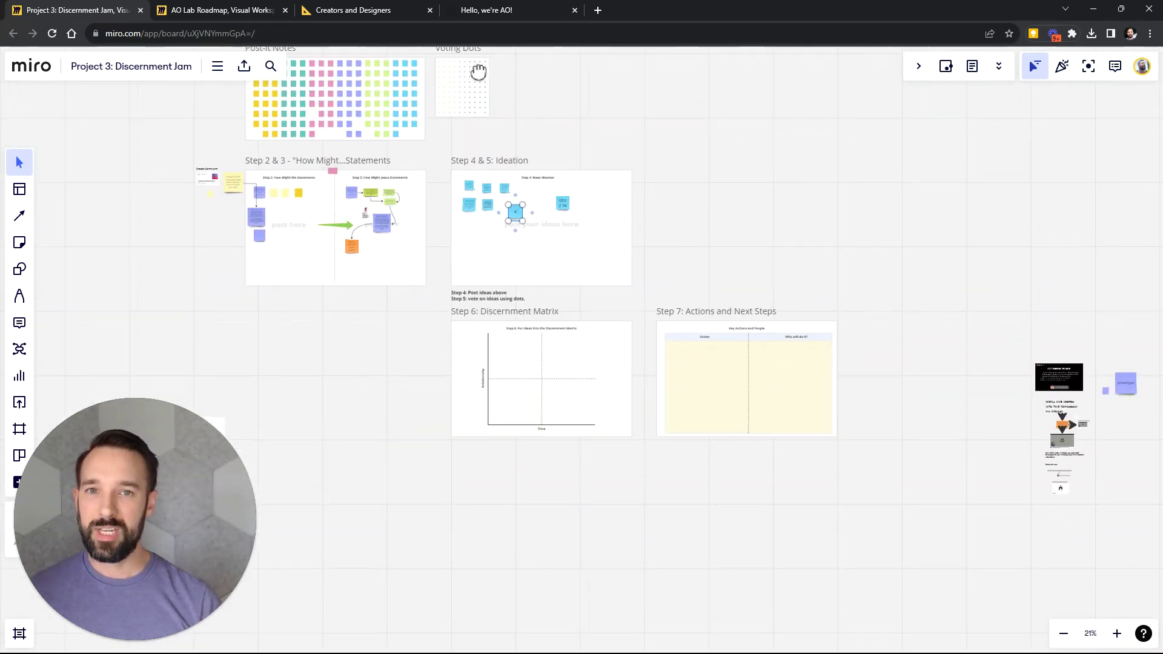
pyautogui.moveTo(478, 71); pyautogui.dragTo(476, 72)
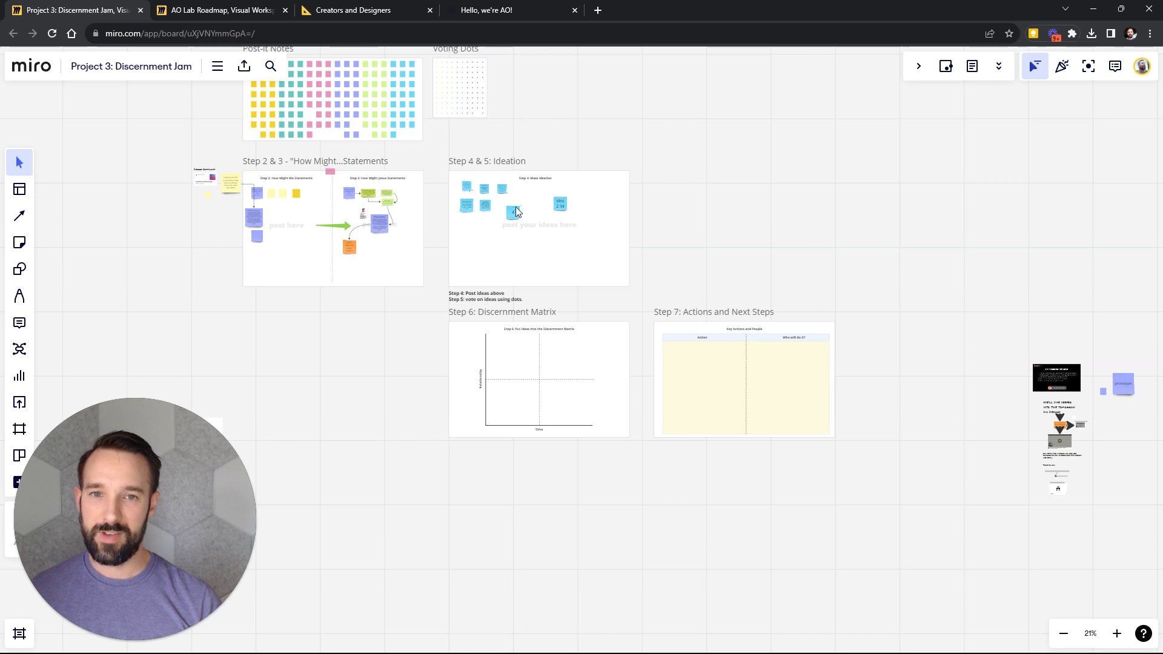
pyautogui.scroll(5, 515, 206)
pyautogui.scroll(-3, 518, 213)
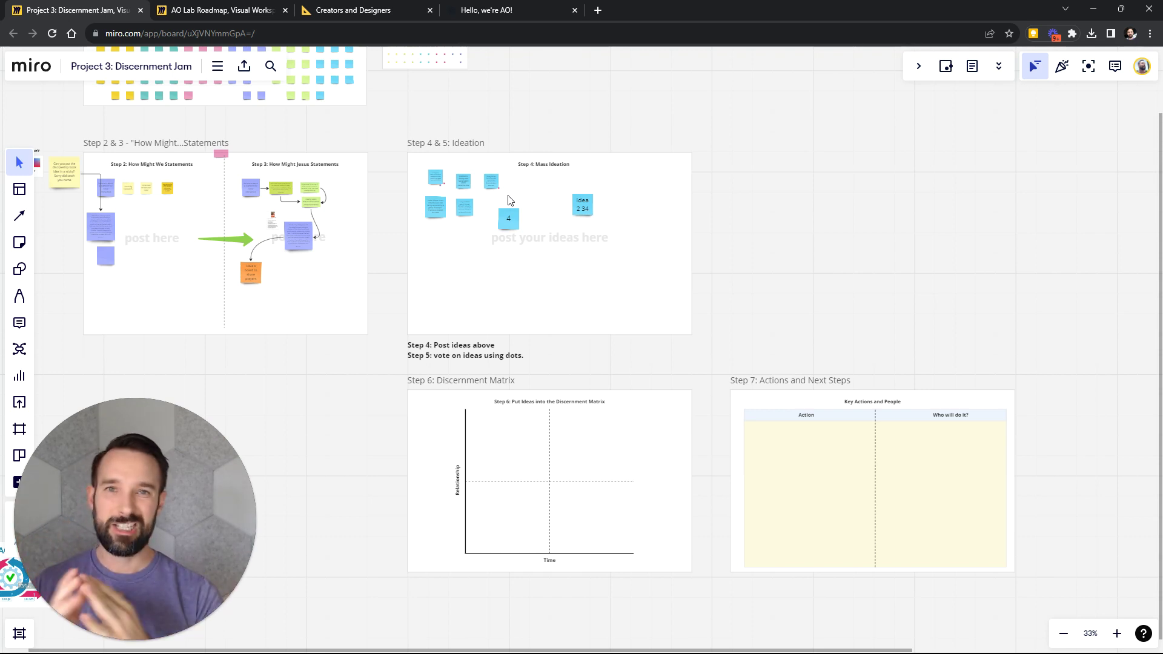
# Move the '4' sticky from Mass Ideation into the Discernment Matrix, above the midline on the right.
pyautogui.moveTo(518, 215); pyautogui.dragTo(579, 460)
pyautogui.scroll(5, 579, 460)
pyautogui.scroll(-5, 591, 460)
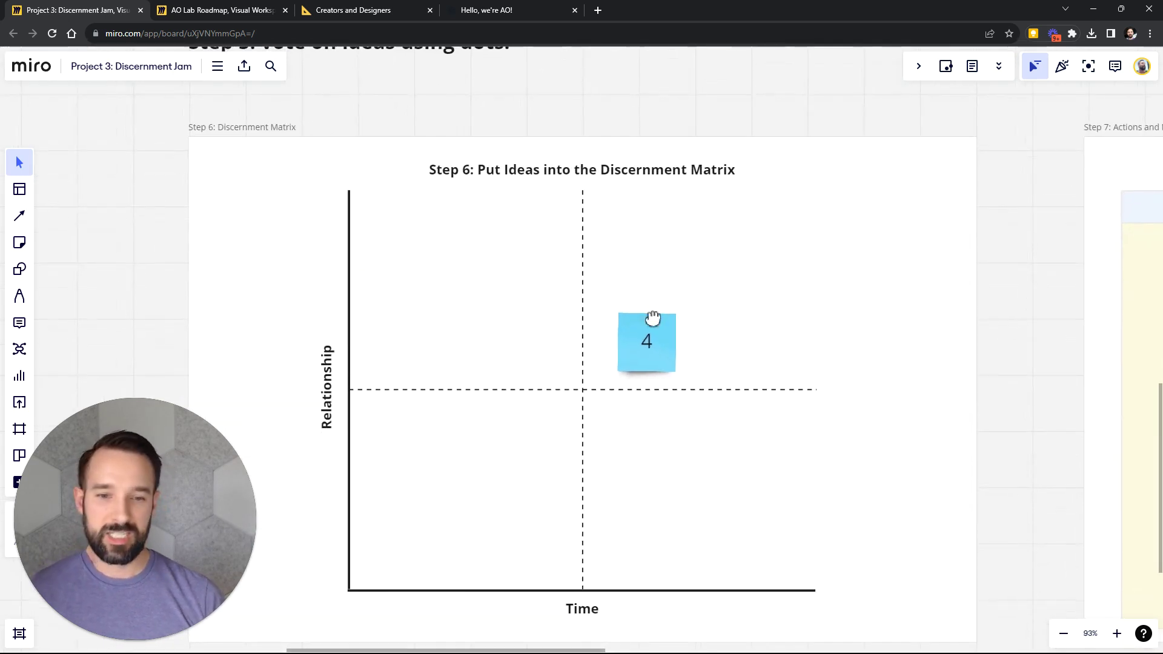
pyautogui.moveTo(638, 358)
pyautogui.mouseDown()
pyautogui.moveTo(544, 423)
pyautogui.moveTo(652, 352)
pyautogui.moveTo(649, 362)
pyautogui.mouseUp()
pyautogui.scroll(-5, 649, 361)
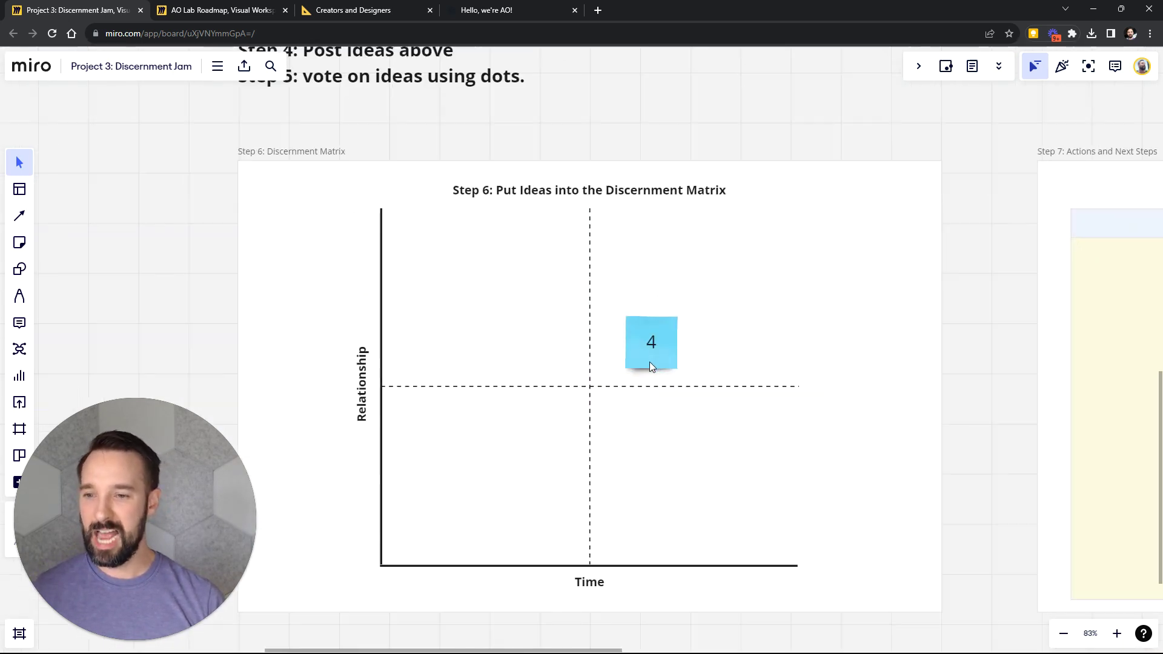
pyautogui.scroll(1, 757, 368)
pyautogui.moveTo(727, 366); pyautogui.dragTo(579, 314)
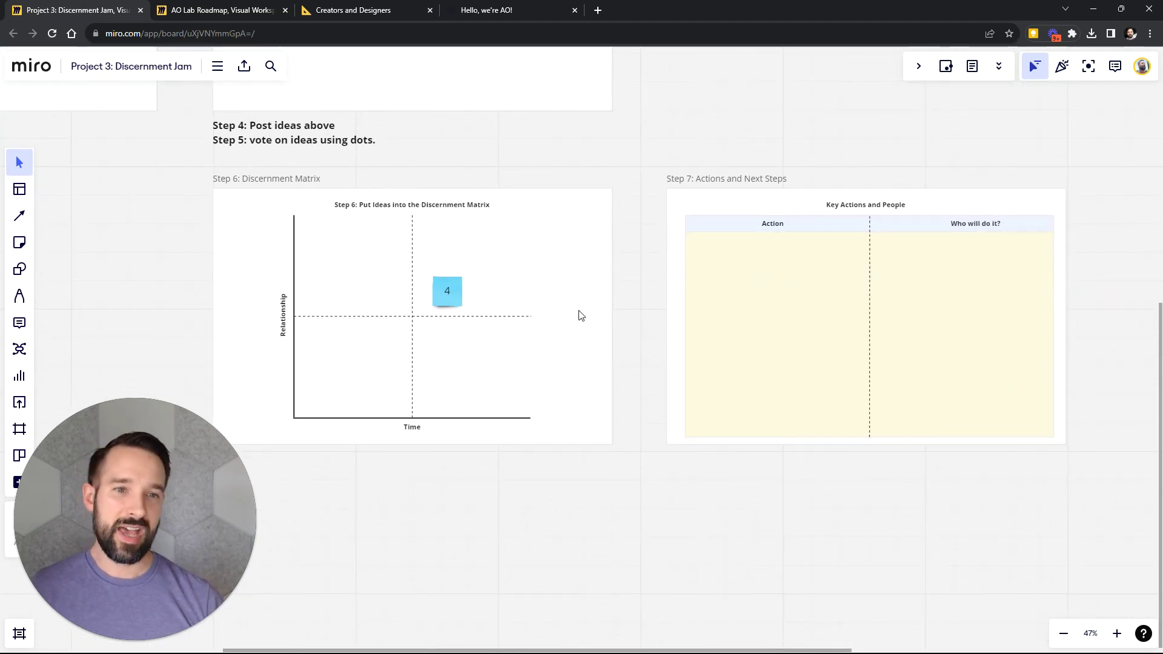
pyautogui.scroll(4, 545, 270)
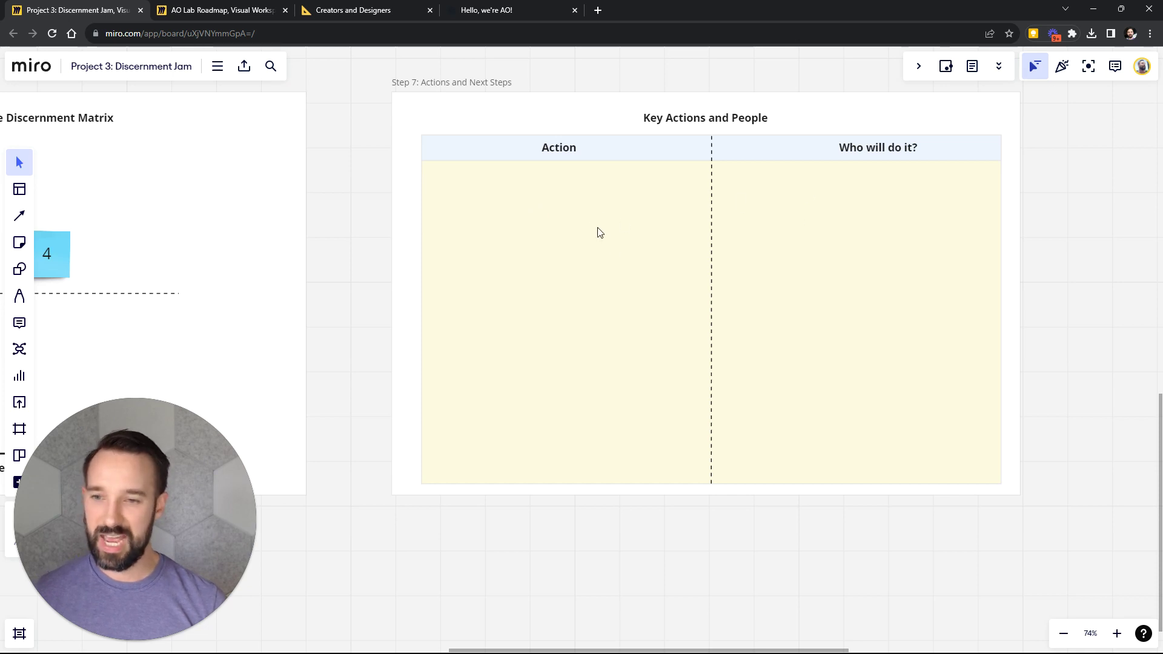
# Enlarge the AGILE cycle image by its top-right corner, then scale it back to a moderate size.
pyautogui.scroll(-10, 579, 203)
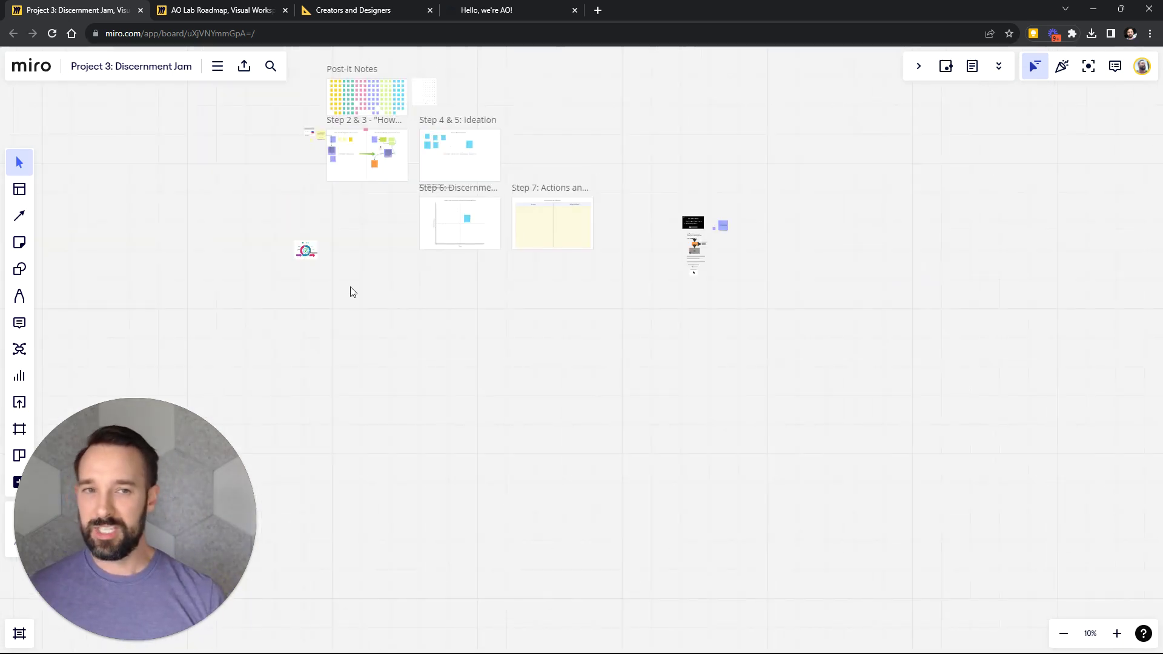
pyautogui.scroll(6, 375, 230)
pyautogui.click(418, 260)
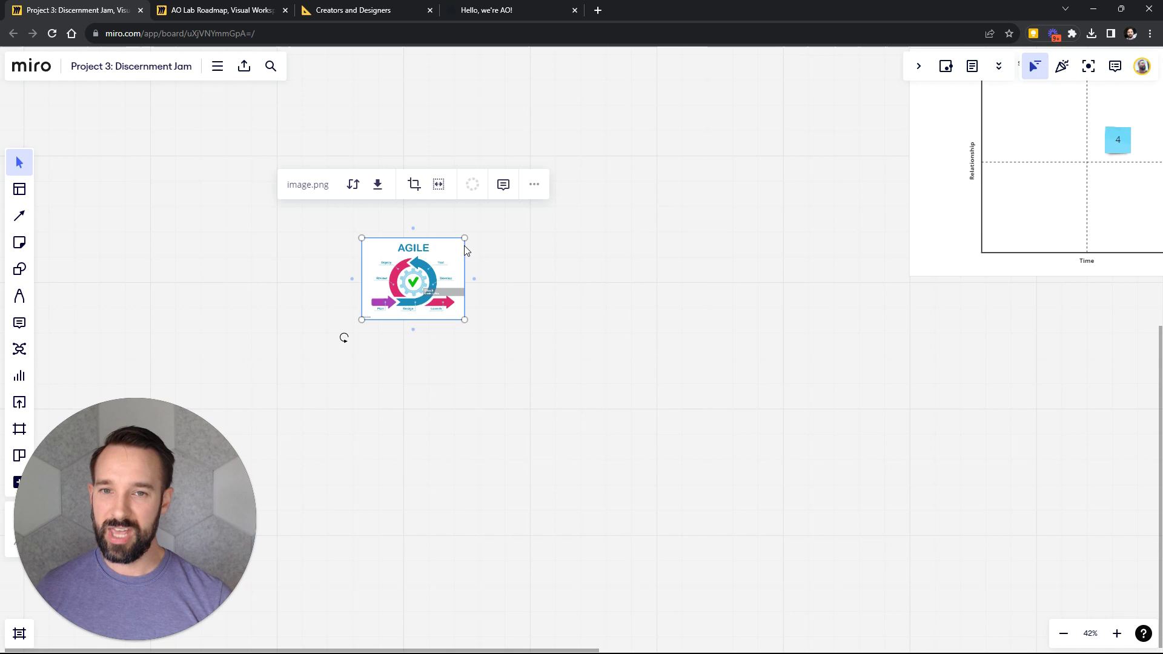
pyautogui.moveTo(577, 177); pyautogui.dragTo(701, 50)
pyautogui.scroll(3, 701, 184)
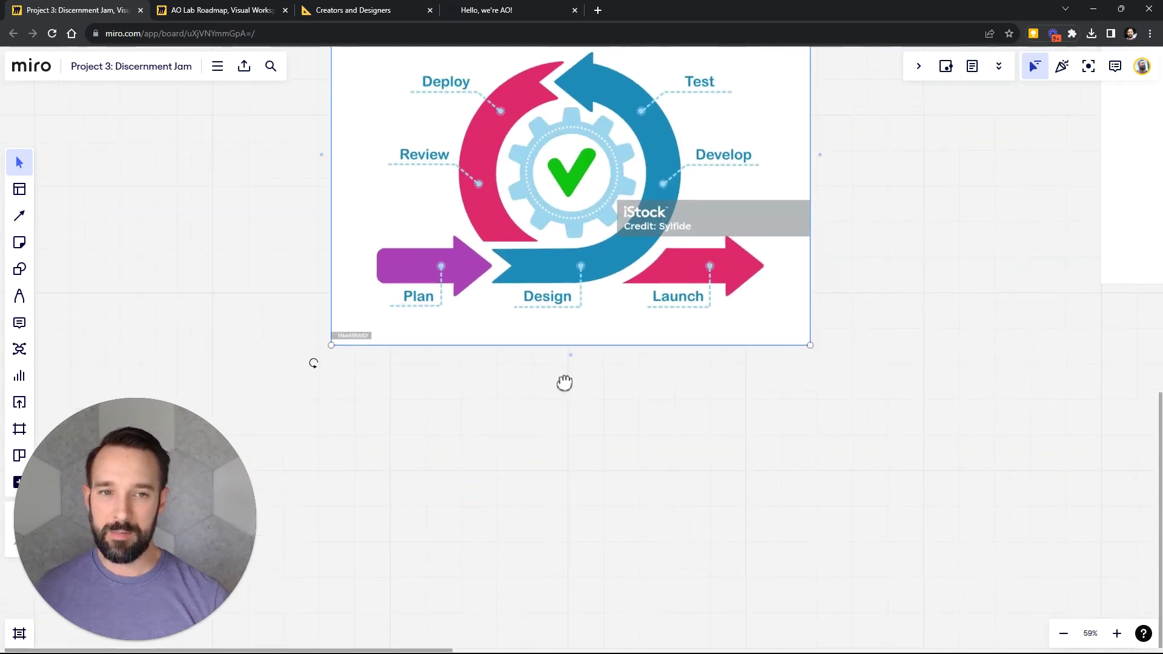
pyautogui.scroll(4, 475, 312)
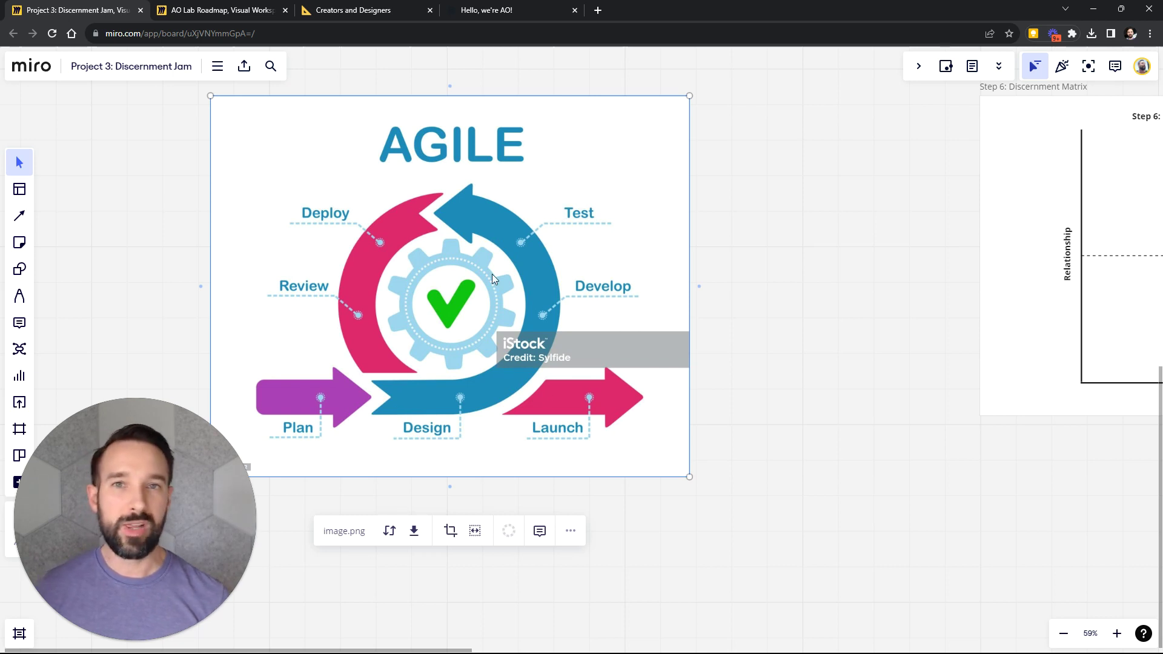
pyautogui.scroll(-5, 533, 193)
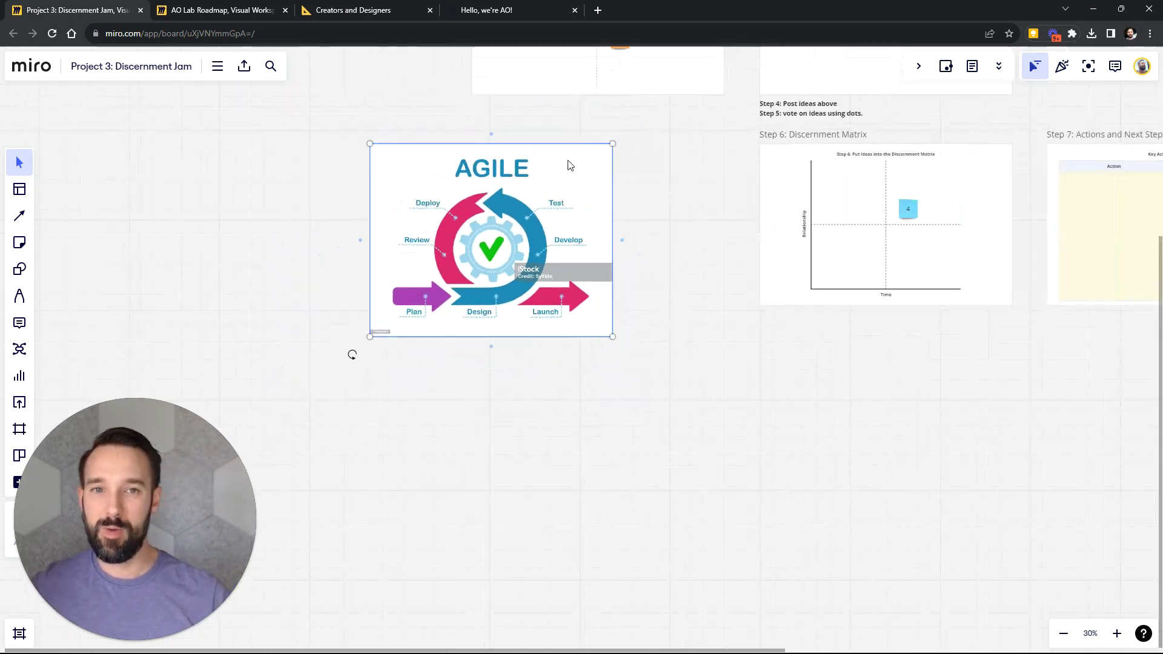
pyautogui.moveTo(612, 143); pyautogui.dragTo(507, 227)
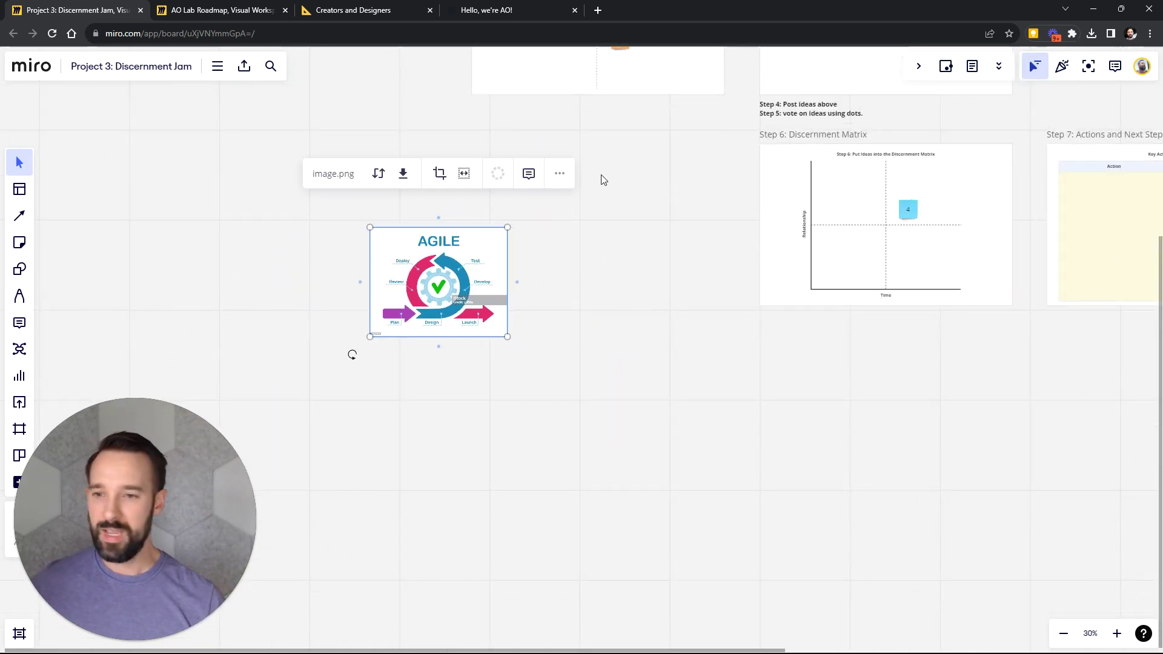
pyautogui.scroll(10, 603, 180)
pyautogui.hscroll(5, 602, 179)
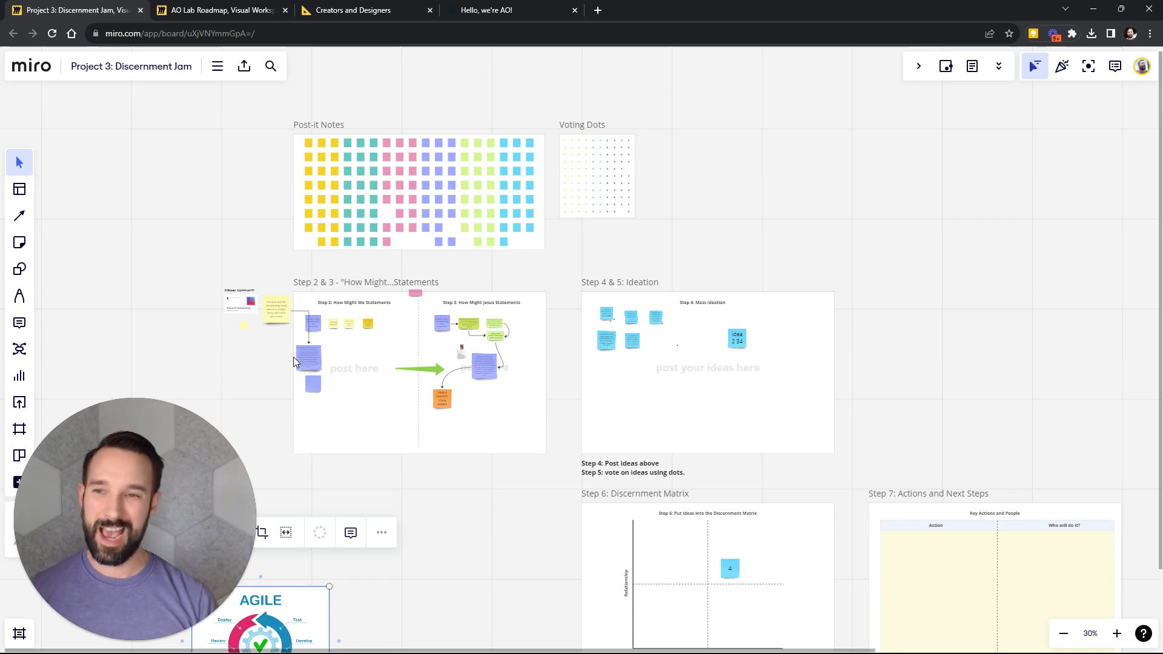
# Copy the yellow question sticky to the upper left as a wide, enlarged orange rectangle.
pyautogui.scroll(5, 249, 343)
pyautogui.click(319, 311)
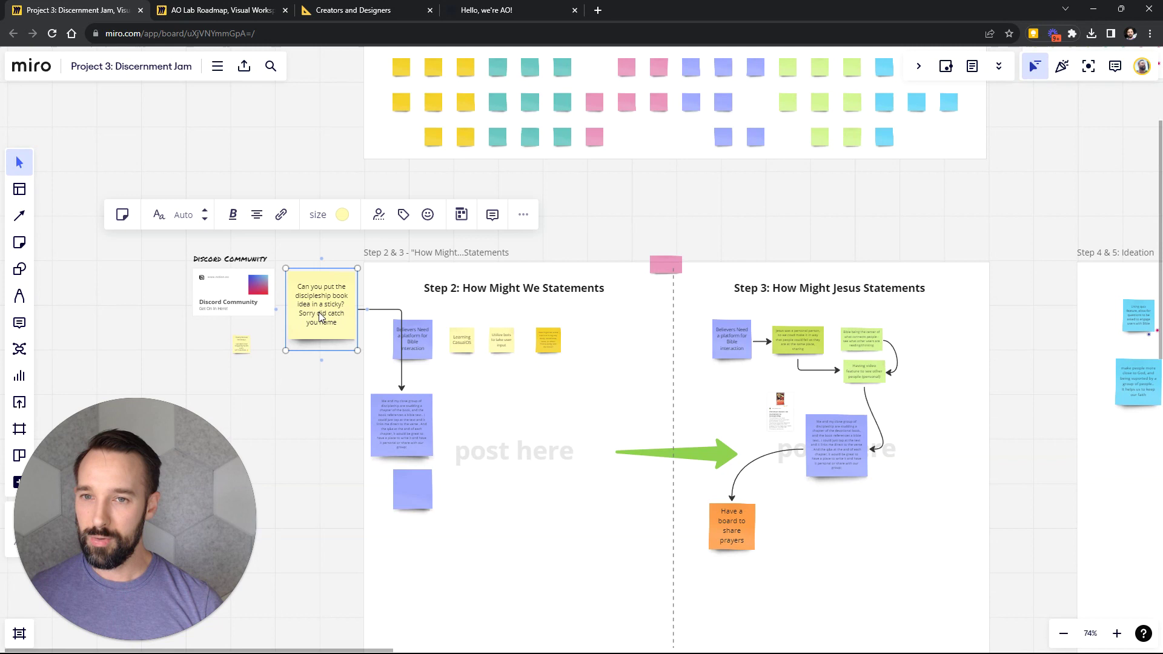
pyautogui.keyDown('alt'); pyautogui.moveTo(319, 311); pyautogui.dragTo(185, 224); pyautogui.keyUp('alt')
pyautogui.scroll(-5, 284, 427)
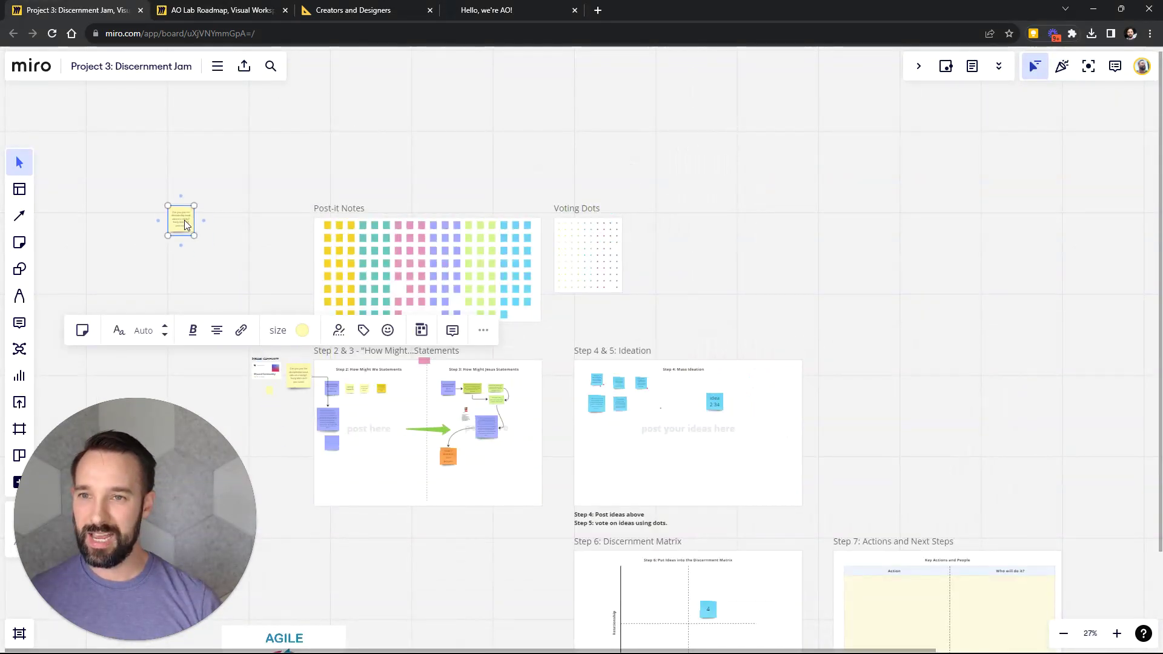
pyautogui.click(60, 151)
pyautogui.click(280, 151)
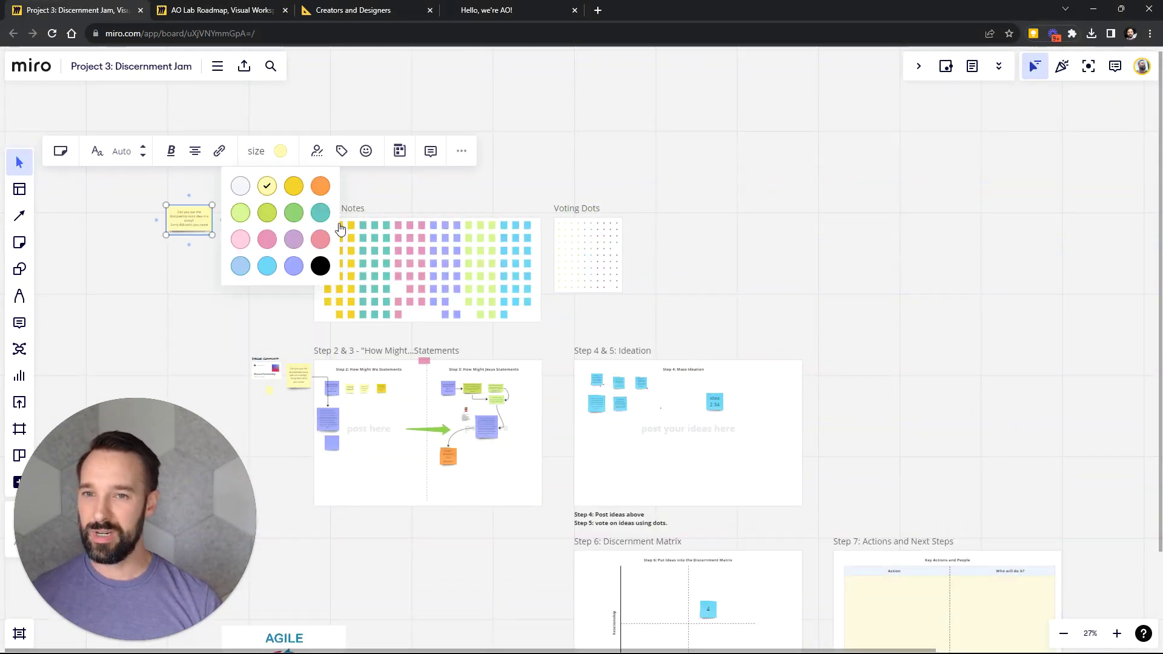
pyautogui.click(321, 186)
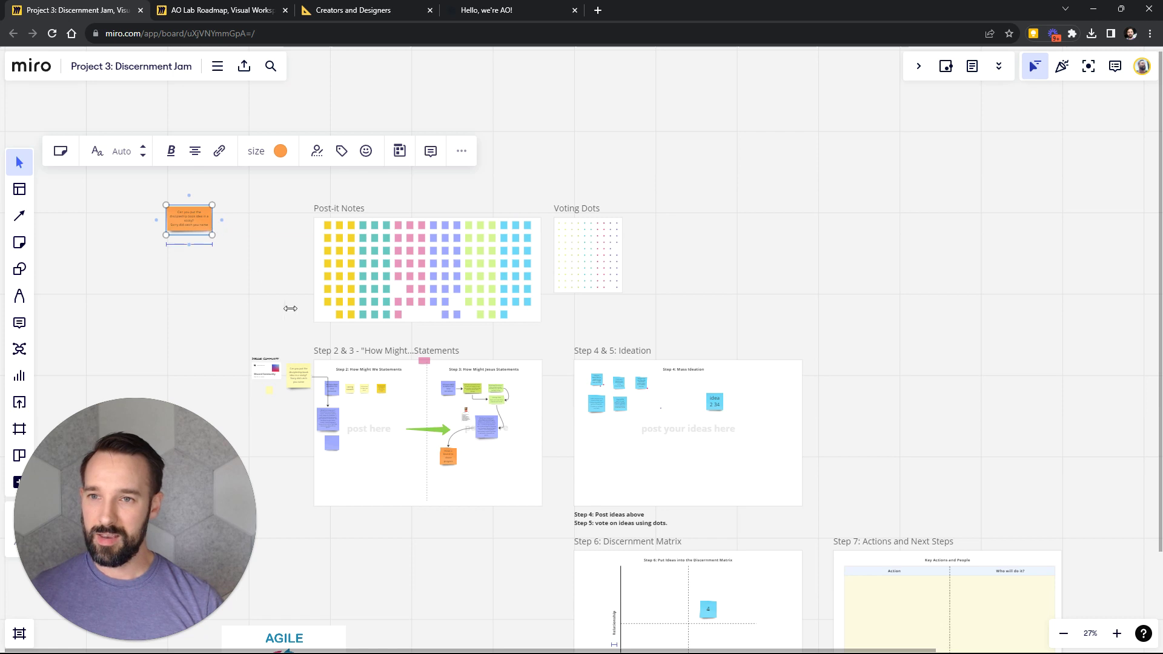
pyautogui.moveTo(212, 235); pyautogui.dragTo(273, 299)
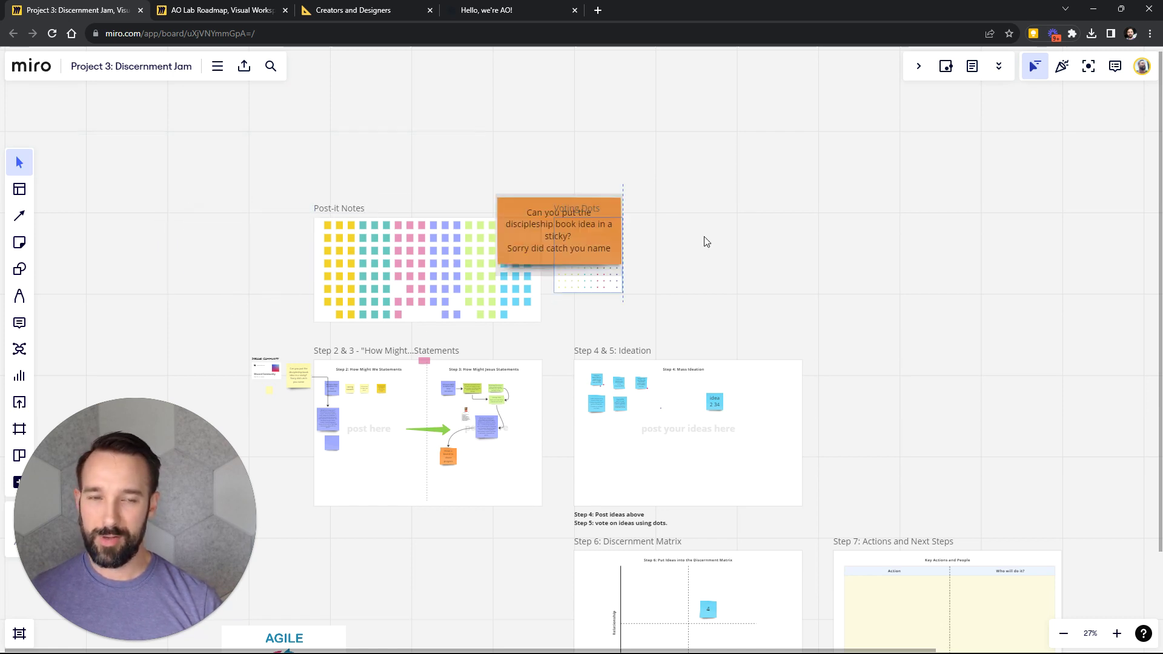
# Replace the orange sticky's text with 'Funding', correcting the 'Fudning' typo.
pyautogui.moveTo(953, 288); pyautogui.dragTo(517, 311)
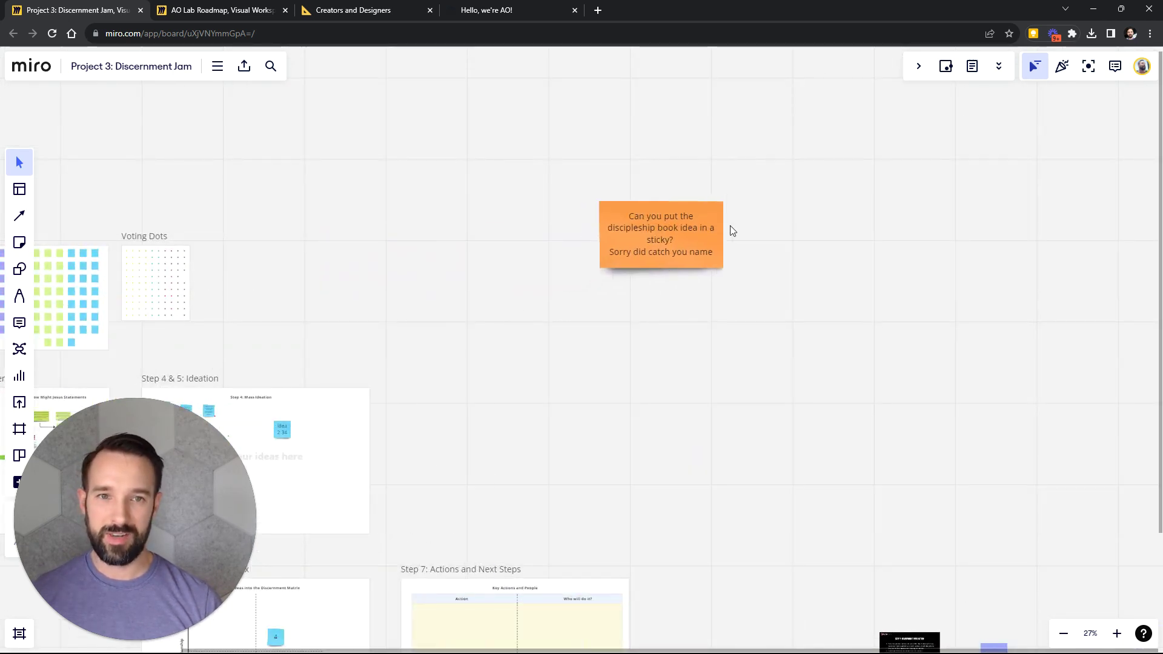
pyautogui.tripleClick(545, 238)
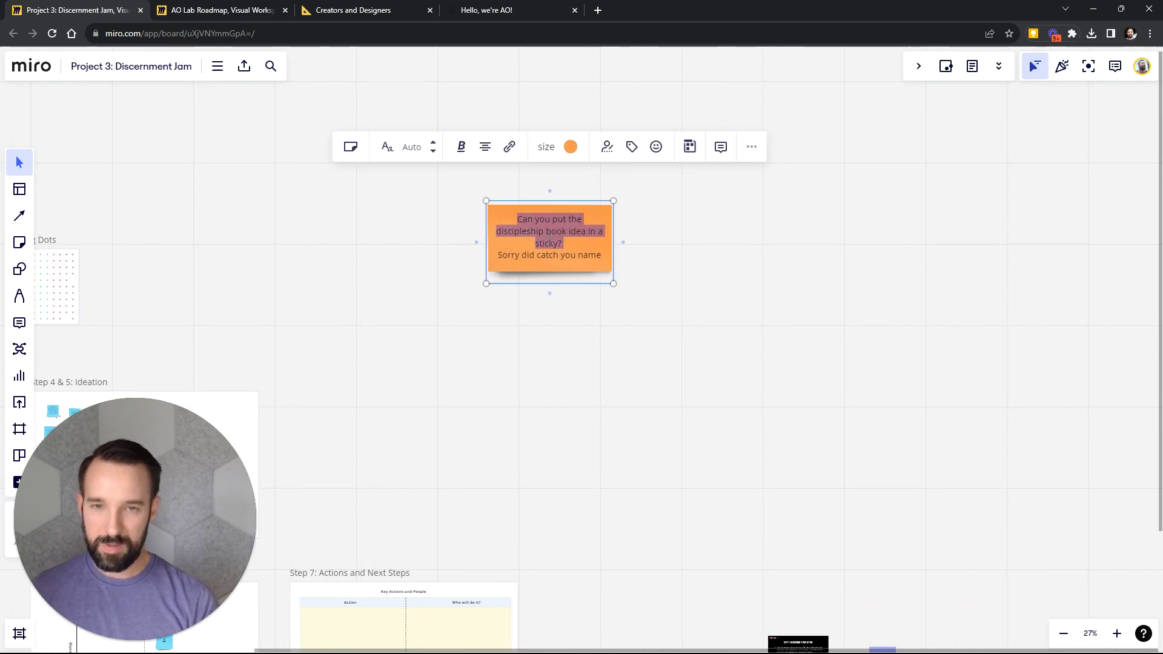
pyautogui.hotkey('ctrl', 'a')
pyautogui.write('Fudning')
pyautogui.hotkey('ctrl', 'BackSpace')
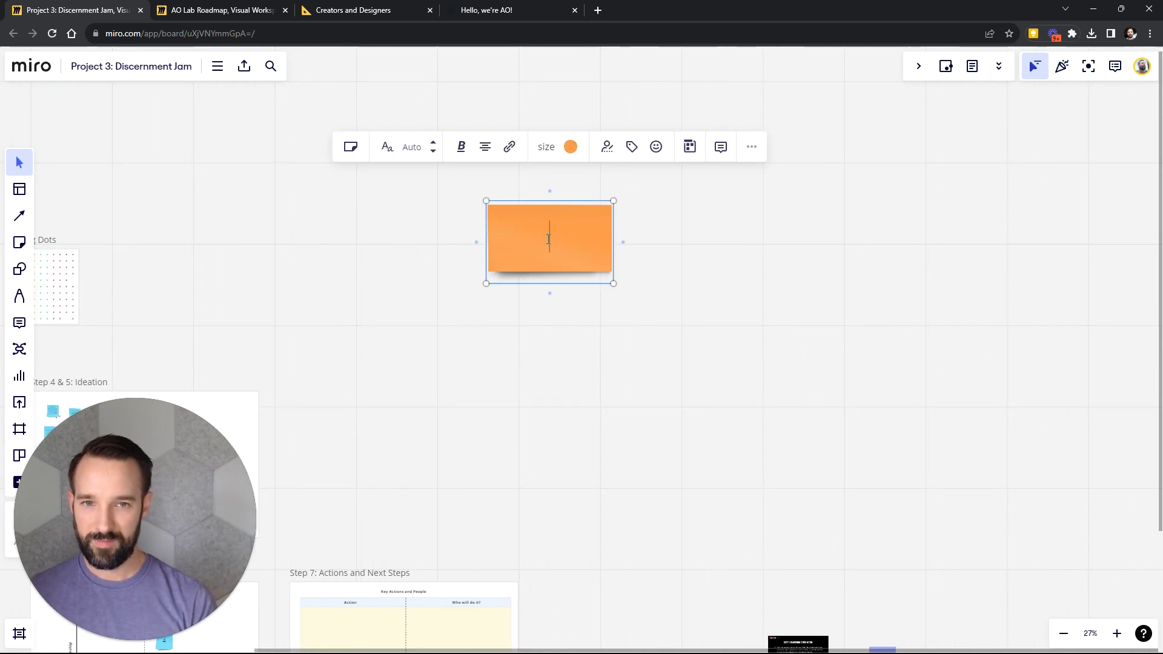
pyautogui.write('Funding')
pyautogui.click(703, 288)
# Duplicate the sticky downward into 'Team' and 'Idea' stickies stacked below Funding.
pyautogui.click(536, 238)
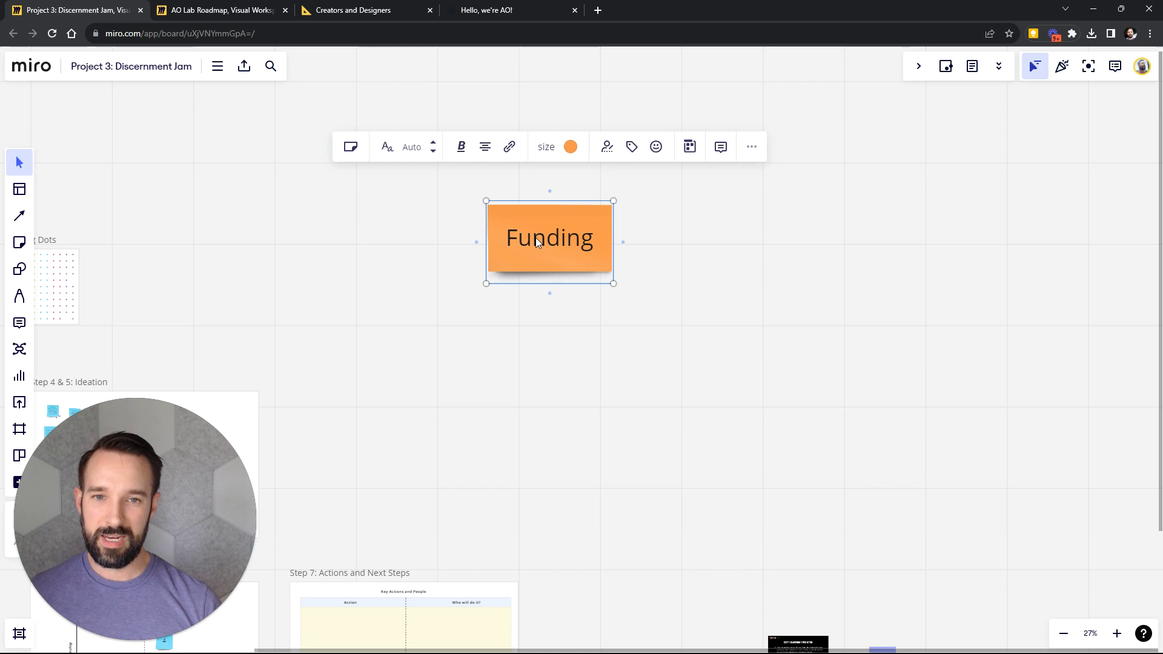
pyautogui.hotkey('ctrl', 'd')
pyautogui.doubleClick(550, 323)
pyautogui.write('Team')
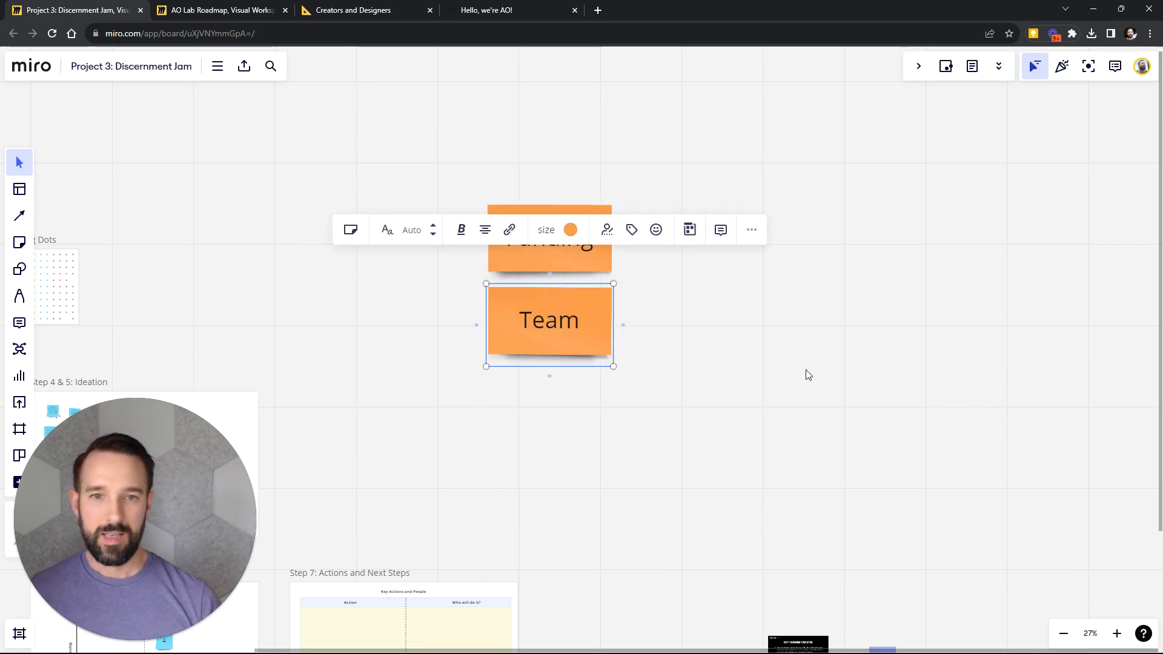
pyautogui.hotkey('ctrl', 'd')
pyautogui.moveTo(576, 412); pyautogui.dragTo(540, 155)
pyautogui.doubleClick(551, 416)
pyautogui.write('Idea')
pyautogui.click(776, 401)
# Duplicate the Idea sticky into a top slot and rename it 'Timing'.
pyautogui.click(514, 394)
pyautogui.hotkey('ctrl', 'd')
pyautogui.scroll(2, 608, 221)
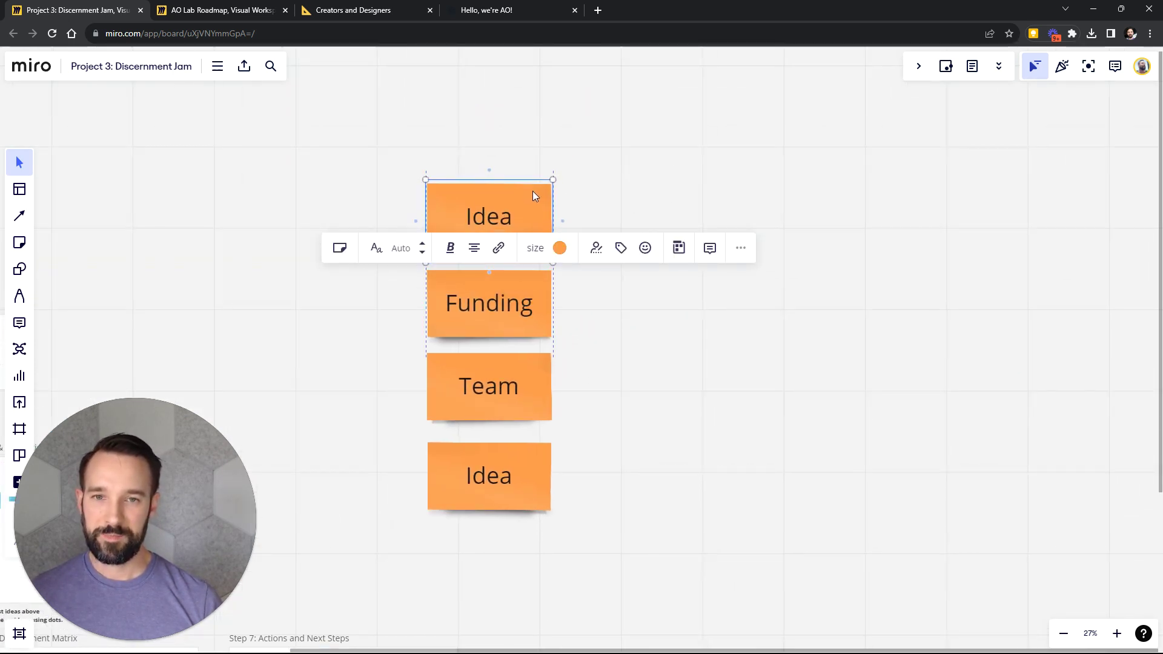
pyautogui.doubleClick(527, 213)
pyautogui.write('T')
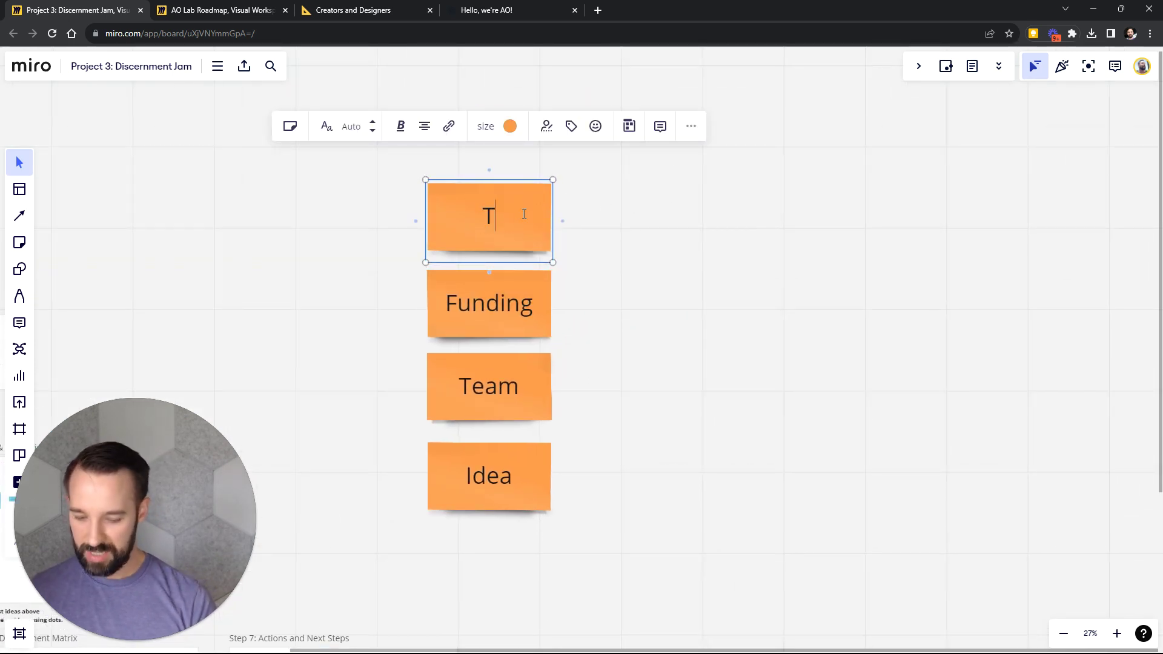
pyautogui.write('iming')
pyautogui.click(729, 278)
# Copy the Funding sticky above Timing and rename it 'Business Model'.
pyautogui.scroll(2, 740, 340)
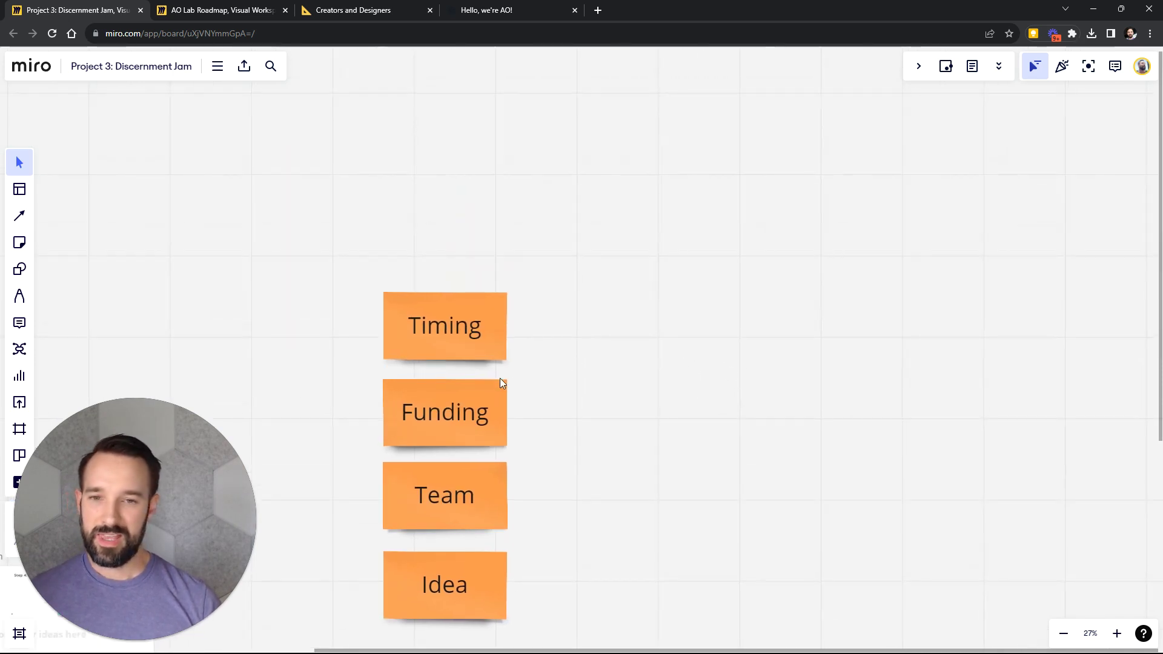
pyautogui.click(493, 393)
pyautogui.moveTo(493, 393); pyautogui.dragTo(442, 239)
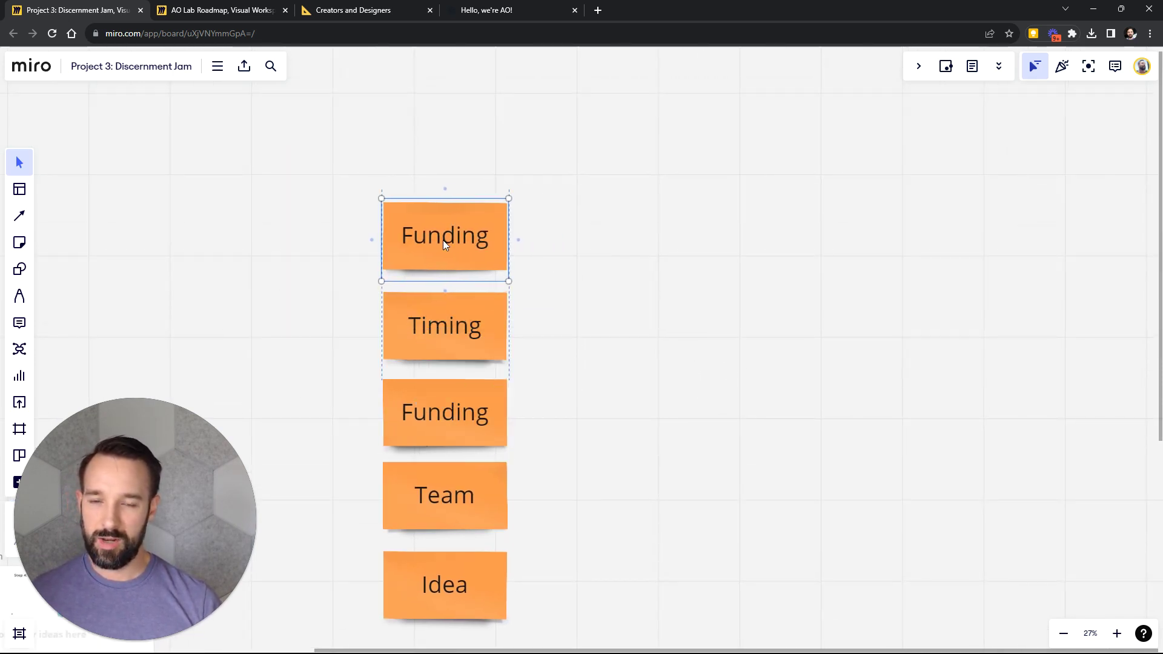
pyautogui.doubleClick(443, 239)
pyautogui.write('Business Model')
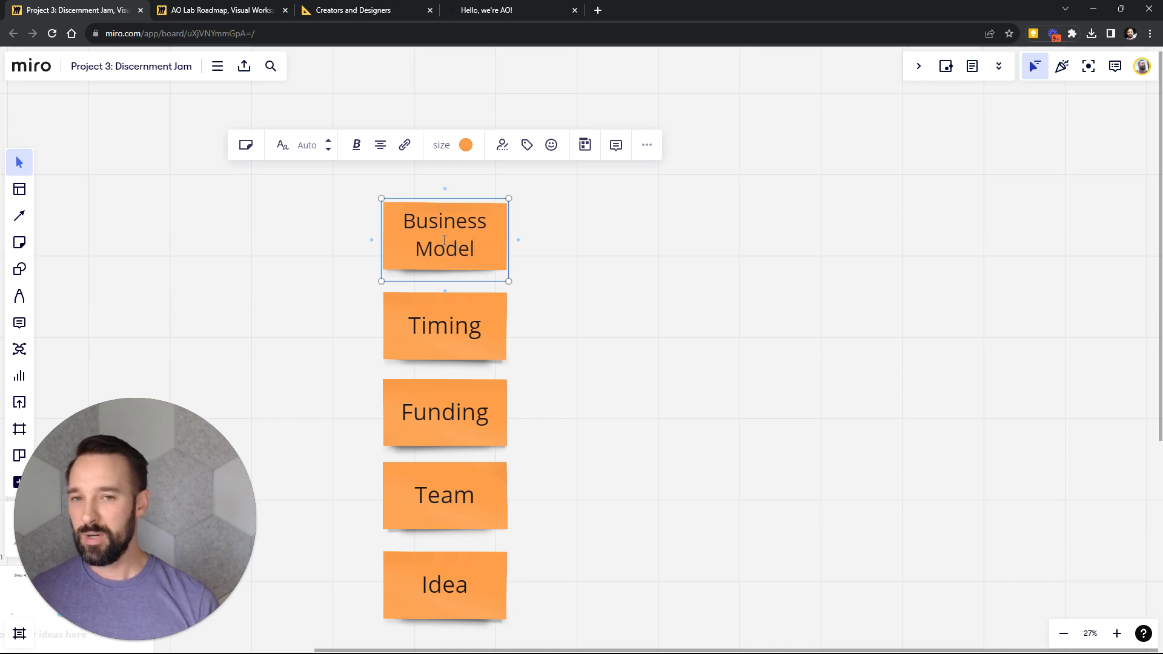
pyautogui.scroll(-5, 444, 240)
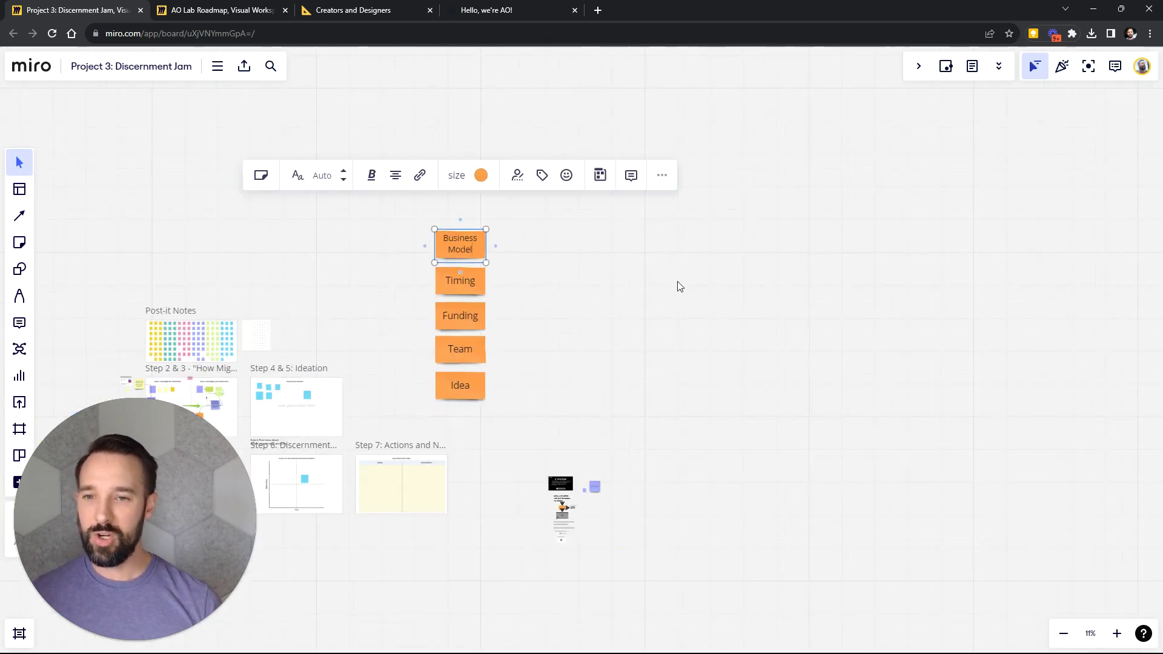
pyautogui.click(552, 227)
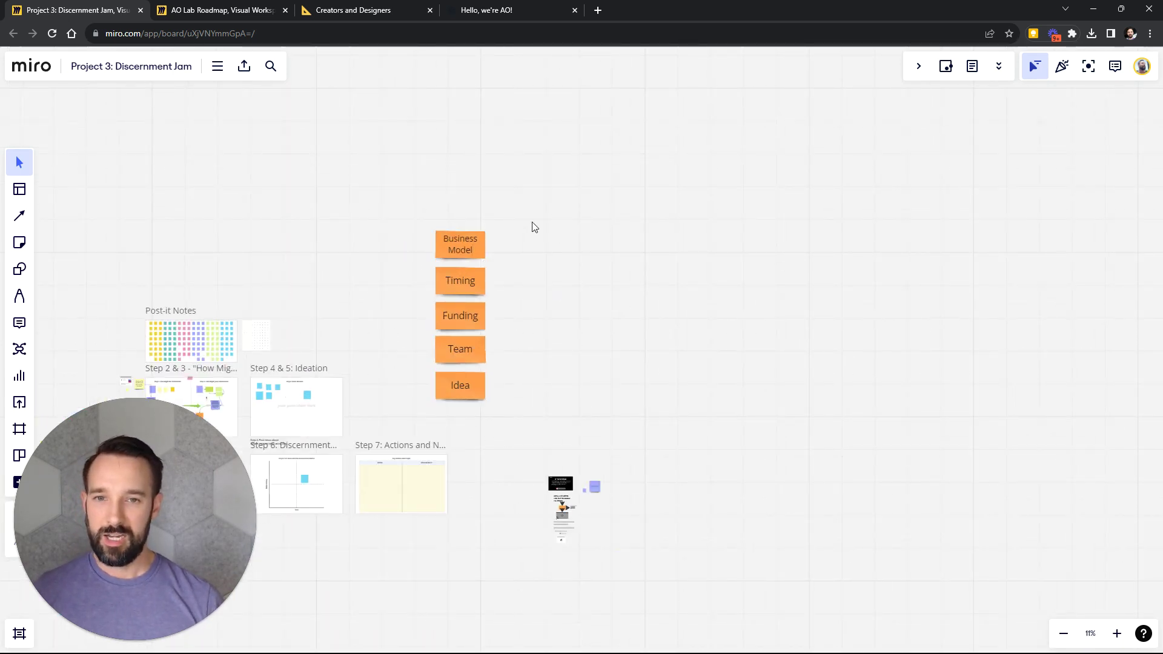
# Box-select the five orange stickies and shrink the column.
pyautogui.moveTo(547, 218); pyautogui.dragTo(443, 314)
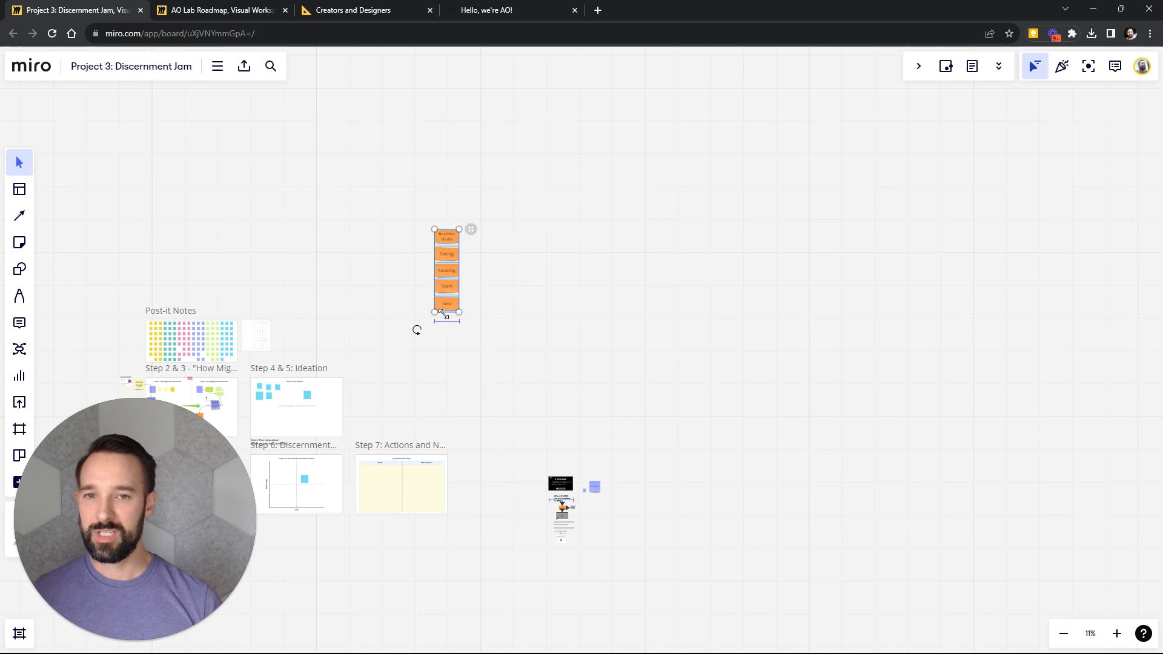
pyautogui.scroll(7, 442, 266)
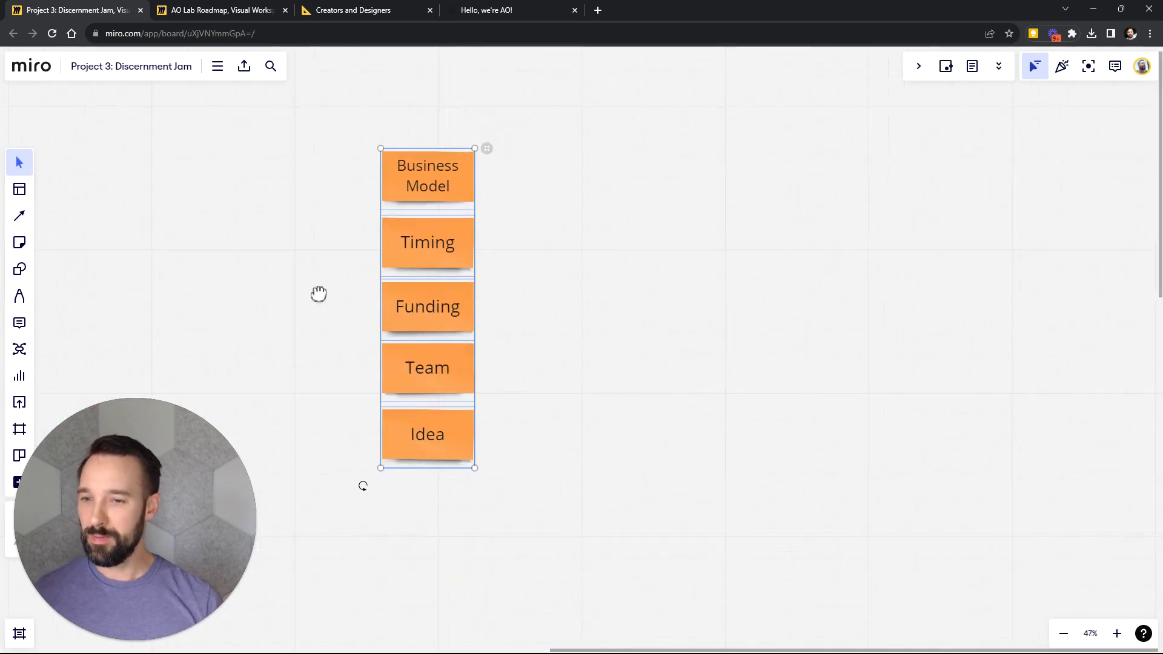
pyautogui.moveTo(318, 294); pyautogui.dragTo(306, 301)
pyautogui.click(620, 254)
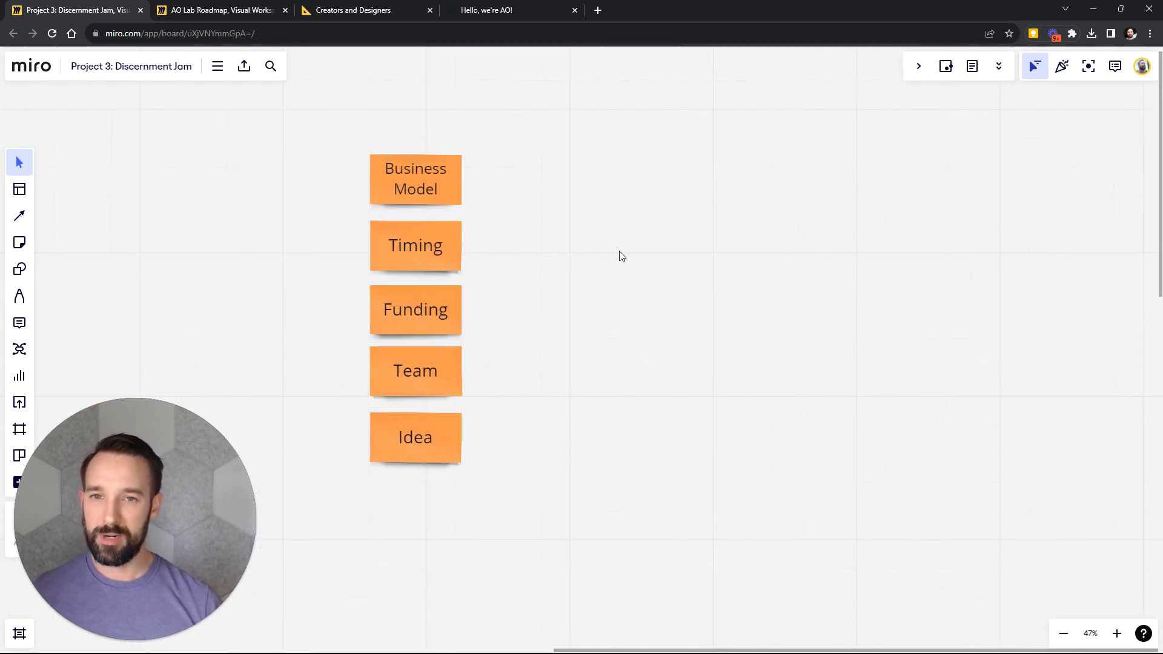
pyautogui.click(448, 228)
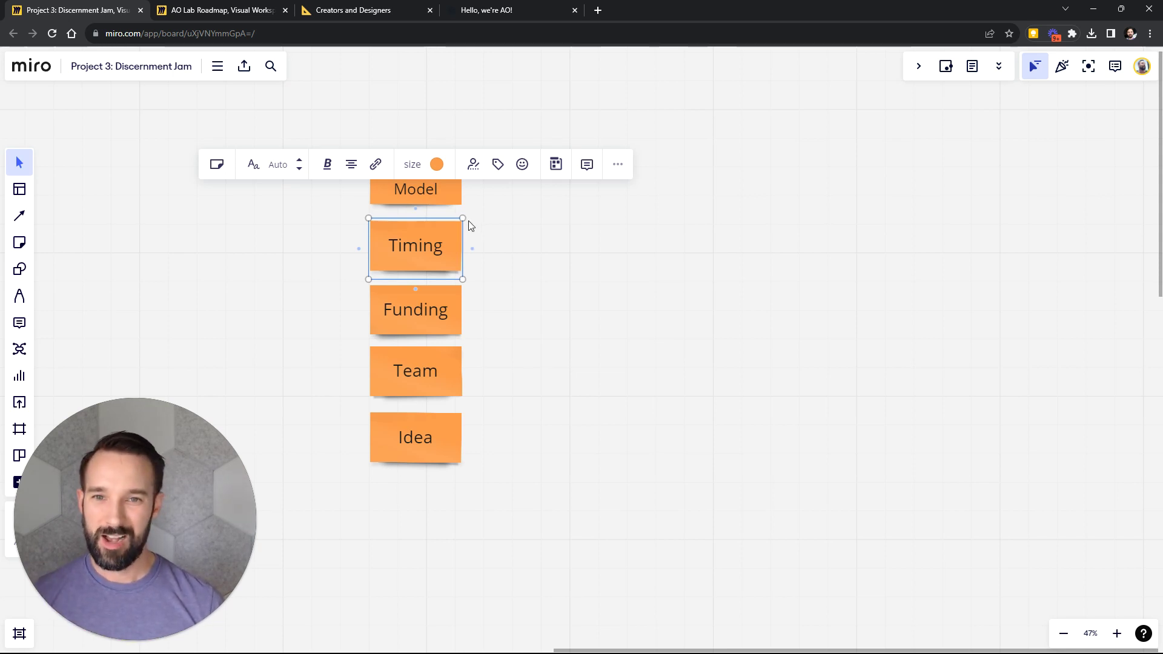
# Turn the Timing sticky teal and pull it out of the orange column.
pyautogui.click(436, 164)
pyautogui.click(475, 226)
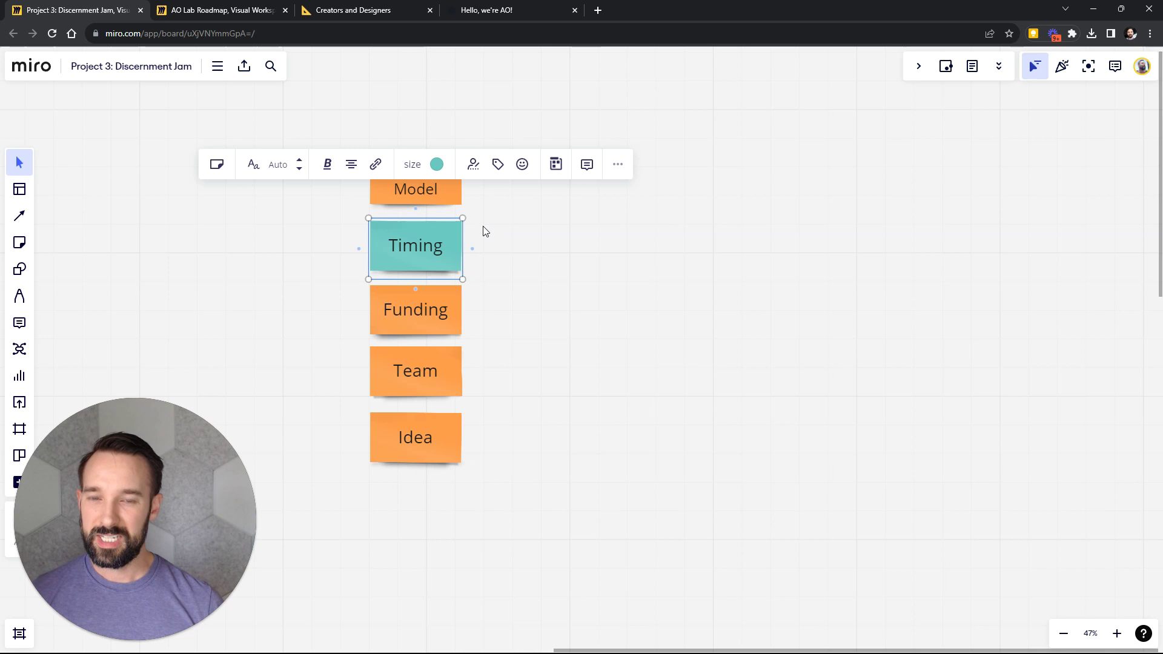
pyautogui.click(475, 229)
pyautogui.scroll(1, 476, 229)
pyautogui.moveTo(439, 245); pyautogui.dragTo(180, 196)
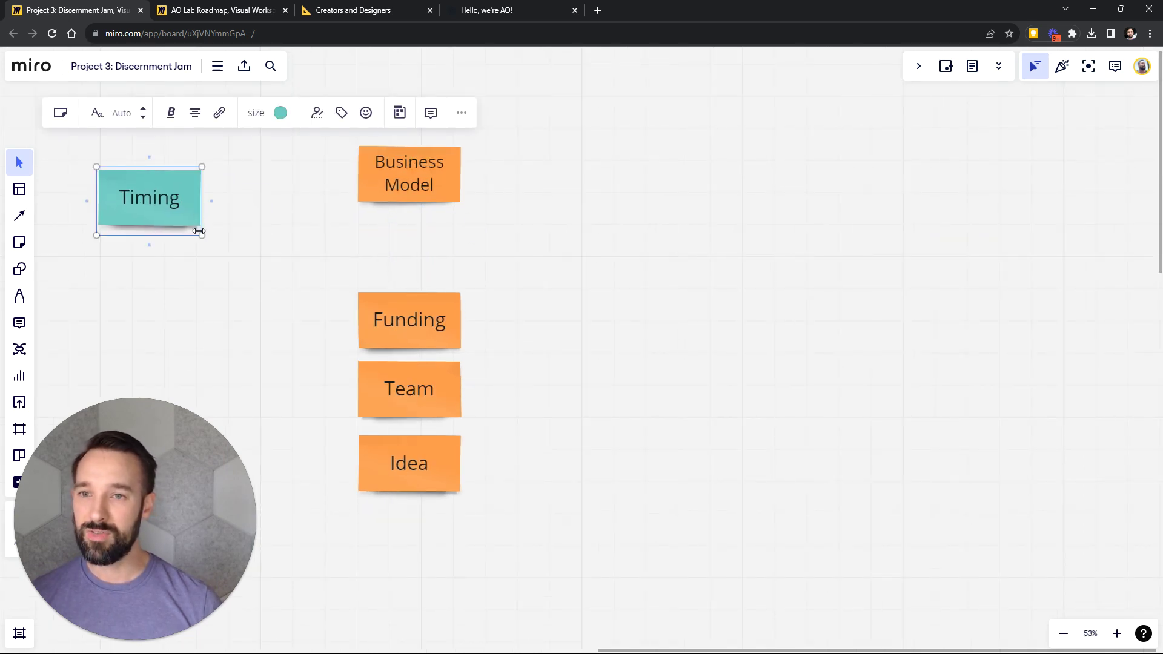
# Enlarge the teal Timing sticky and place it left of the Step 2 & 3 Post-it Notes.
pyautogui.moveTo(201, 234); pyautogui.dragTo(854, 545)
pyautogui.scroll(-5, 890, 436)
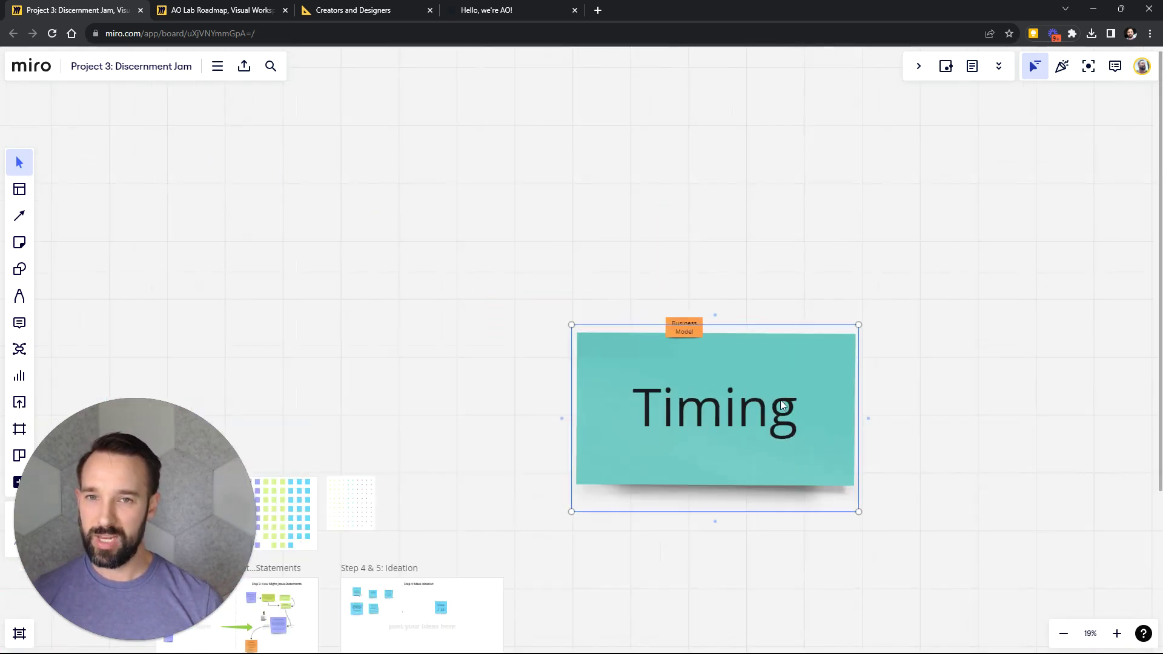
pyautogui.moveTo(765, 426); pyautogui.dragTo(451, 318)
pyautogui.moveTo(805, 312); pyautogui.dragTo(663, 451)
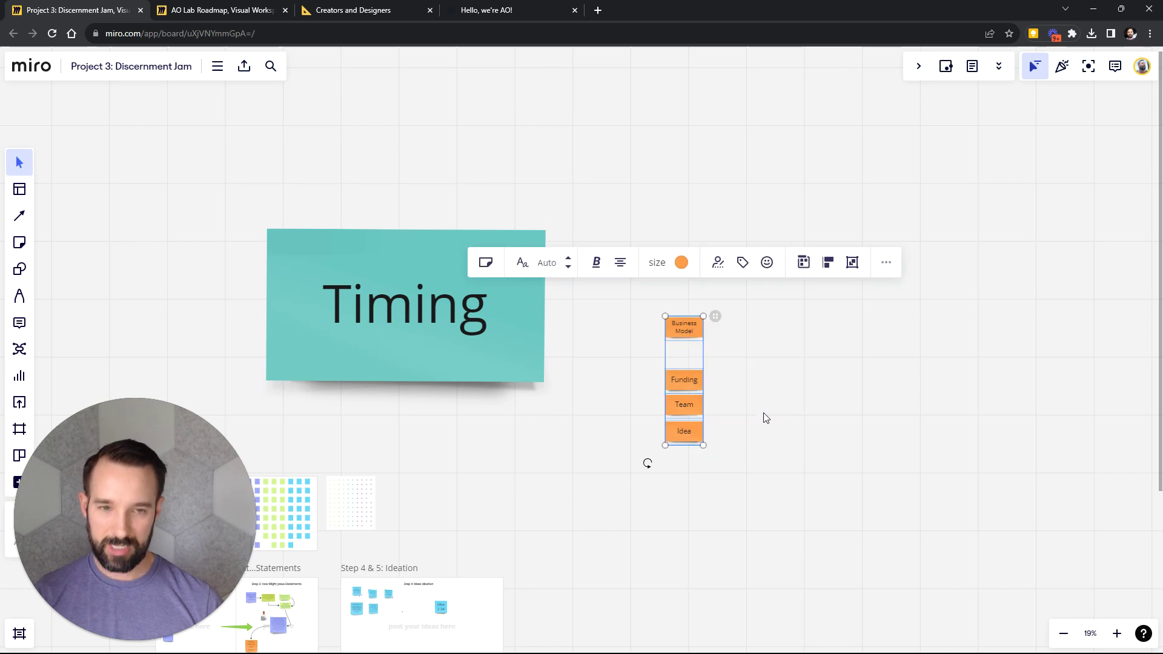
pyautogui.scroll(-2, 705, 357)
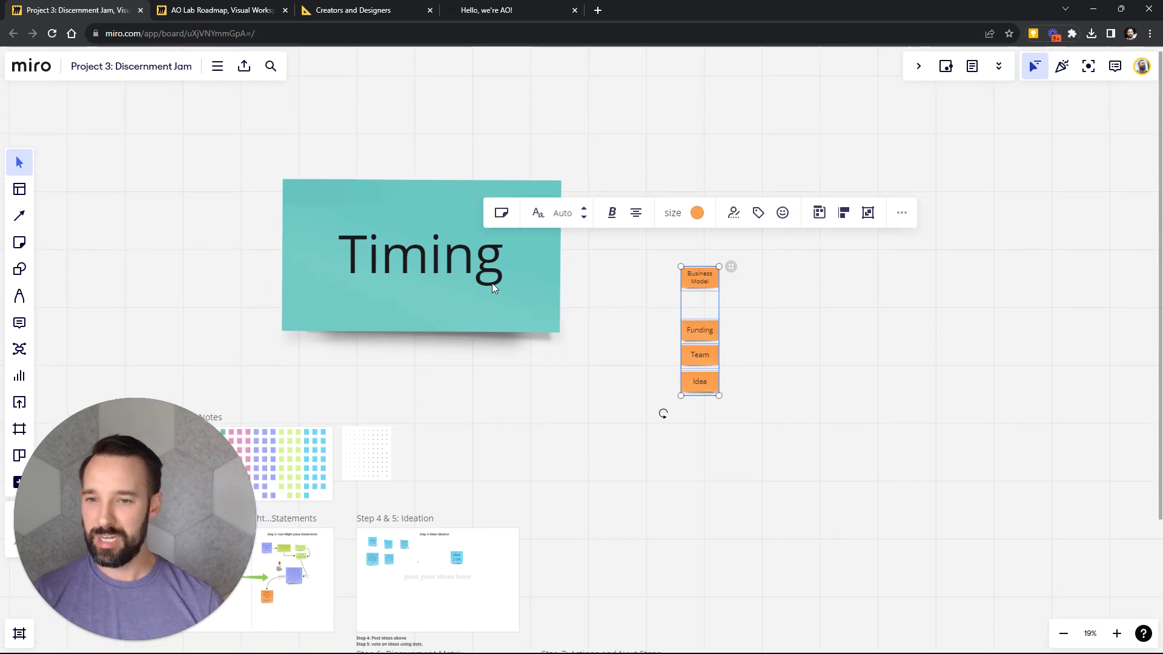
pyautogui.moveTo(492, 283); pyautogui.dragTo(279, 333)
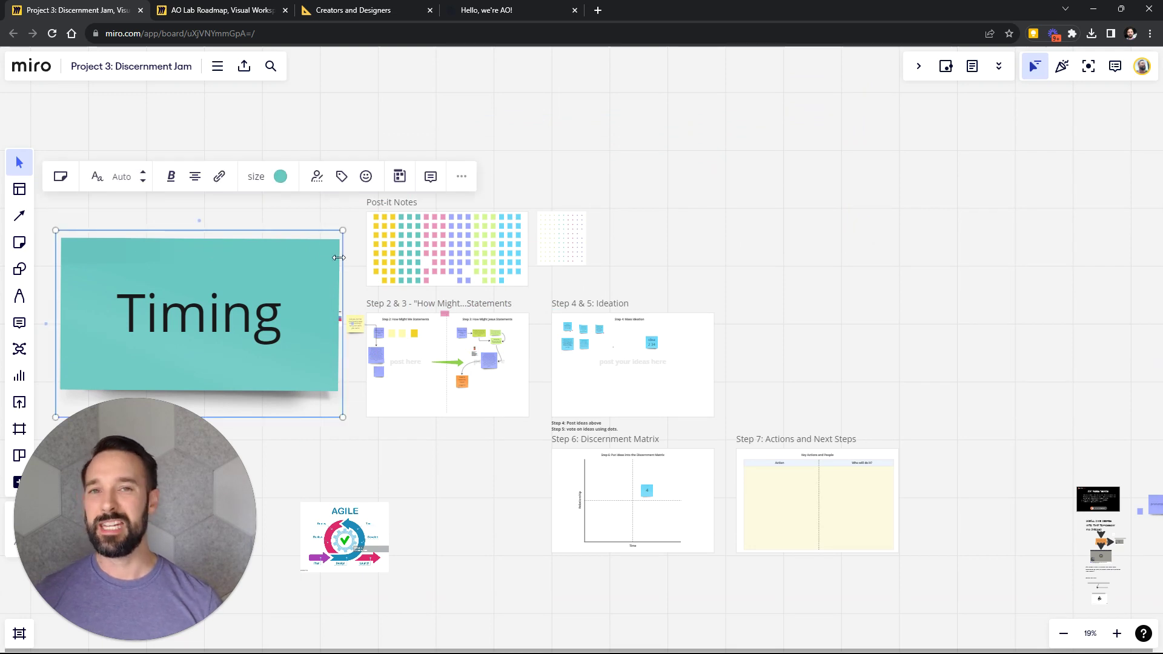
pyautogui.moveTo(688, 227); pyautogui.dragTo(817, 207)
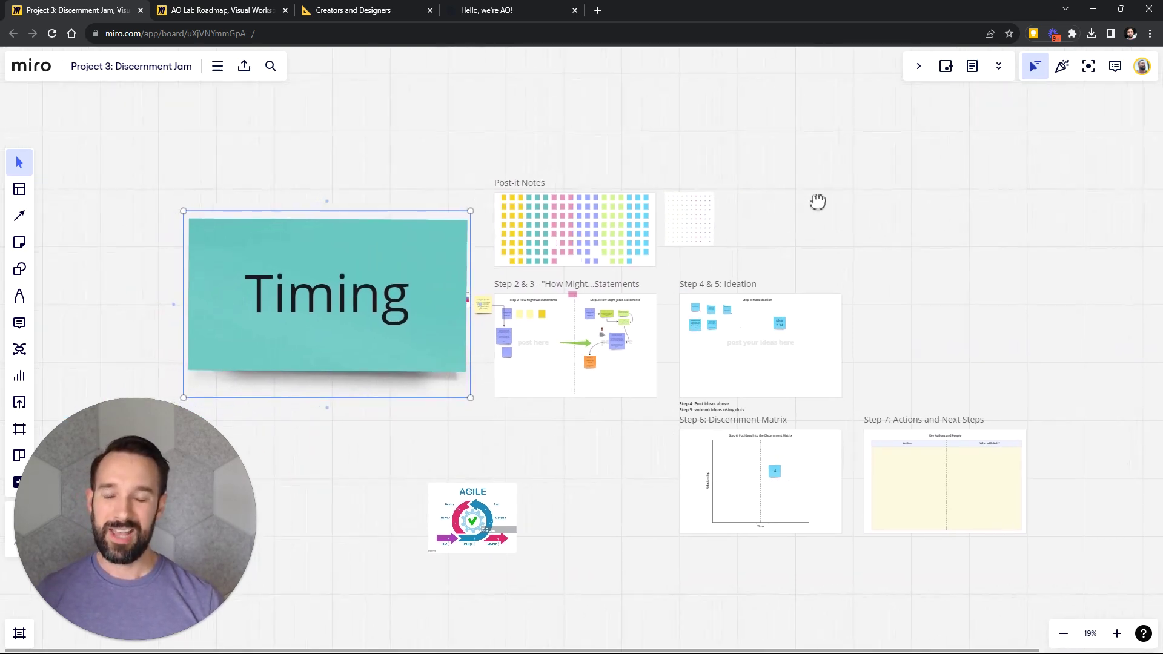
pyautogui.click(459, 436)
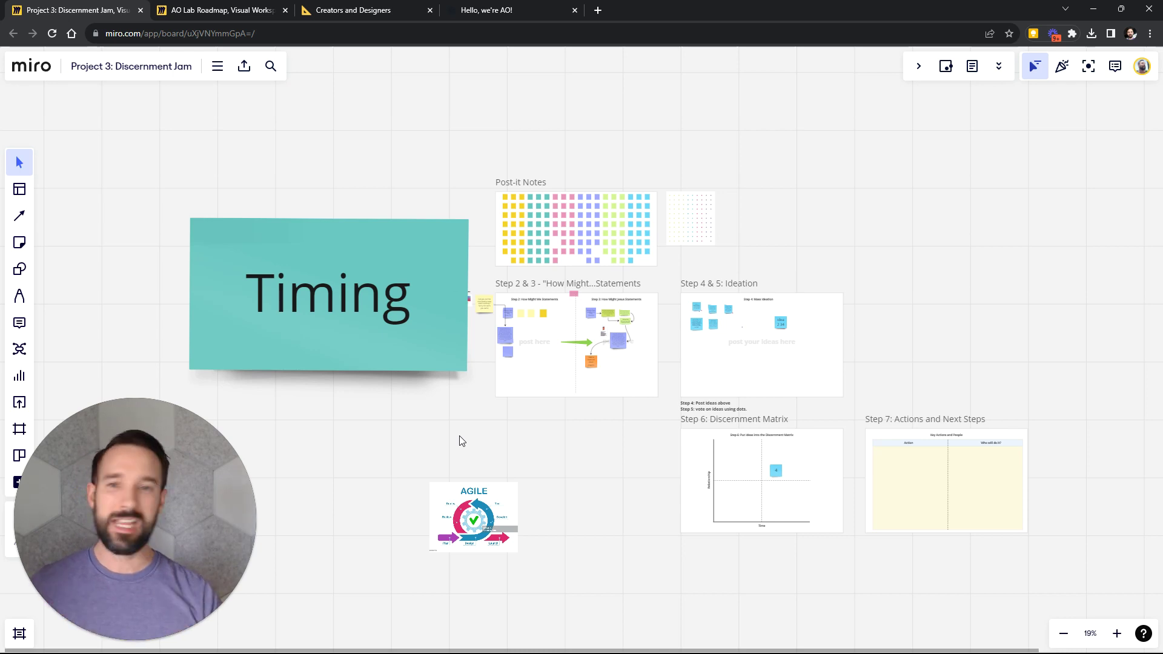
# Shrink the teal Timing sticky back down to a small size.
pyautogui.click(408, 220)
pyautogui.moveTo(474, 210); pyautogui.dragTo(272, 337)
pyautogui.scroll(5, 520, 336)
pyautogui.scroll(3, 778, 256)
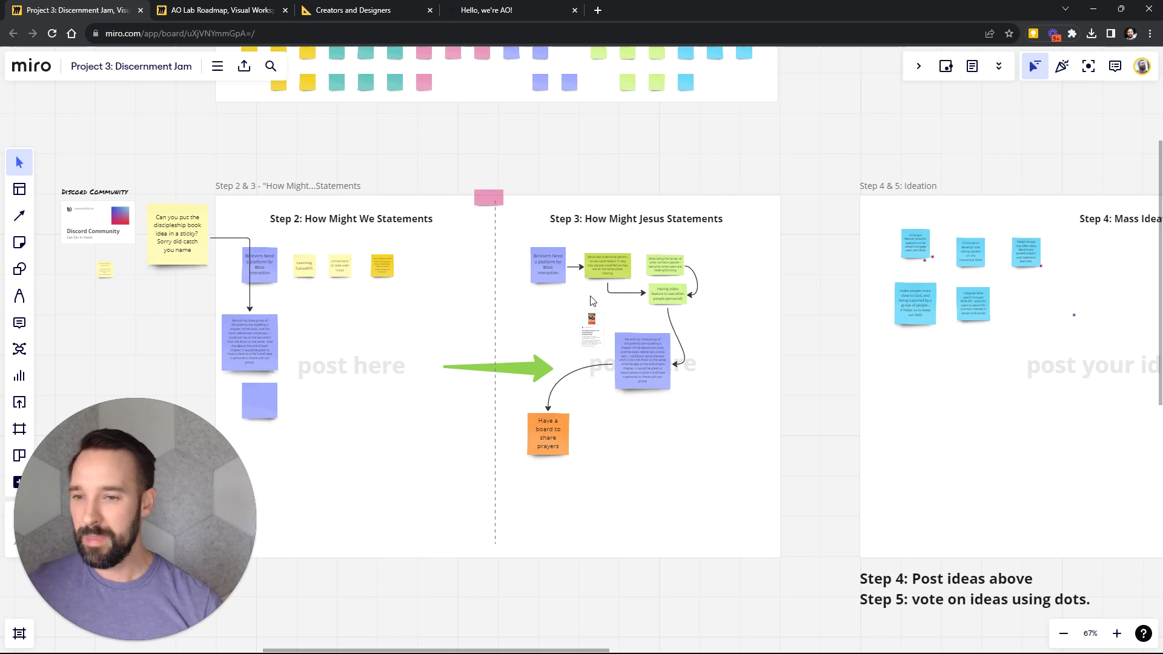
pyautogui.scroll(-8, 500, 271)
# Move the Timing sticky next to the Step 2 & 3 frame.
pyautogui.click(168, 319)
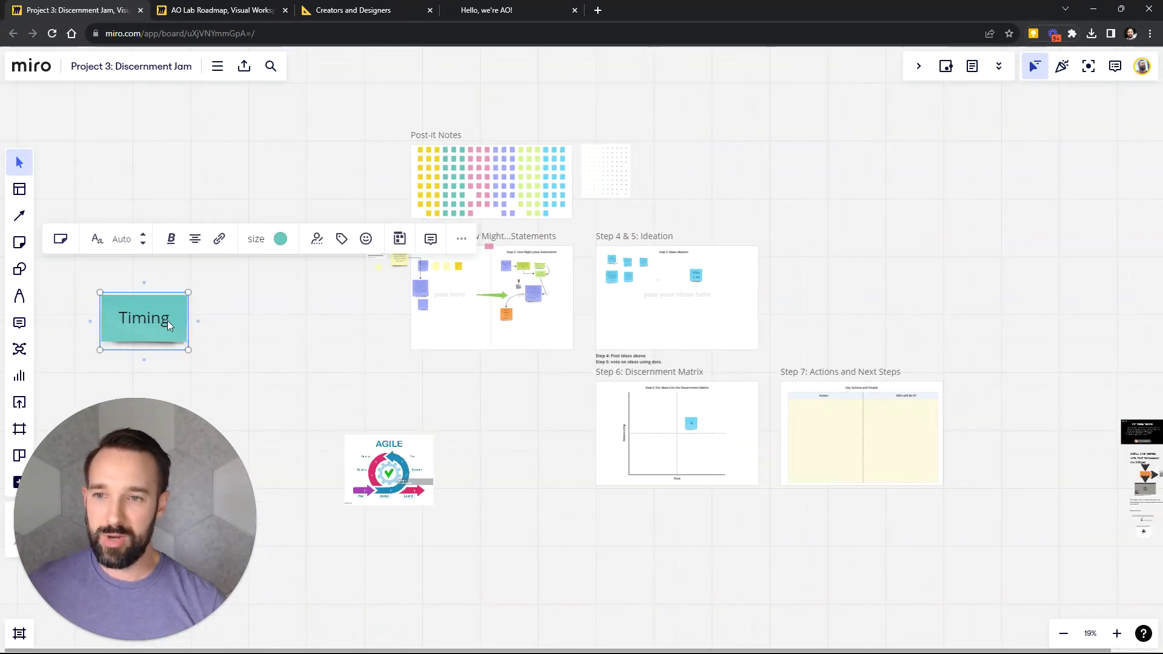
pyautogui.moveTo(168, 319); pyautogui.dragTo(400, 312)
pyautogui.click(356, 330)
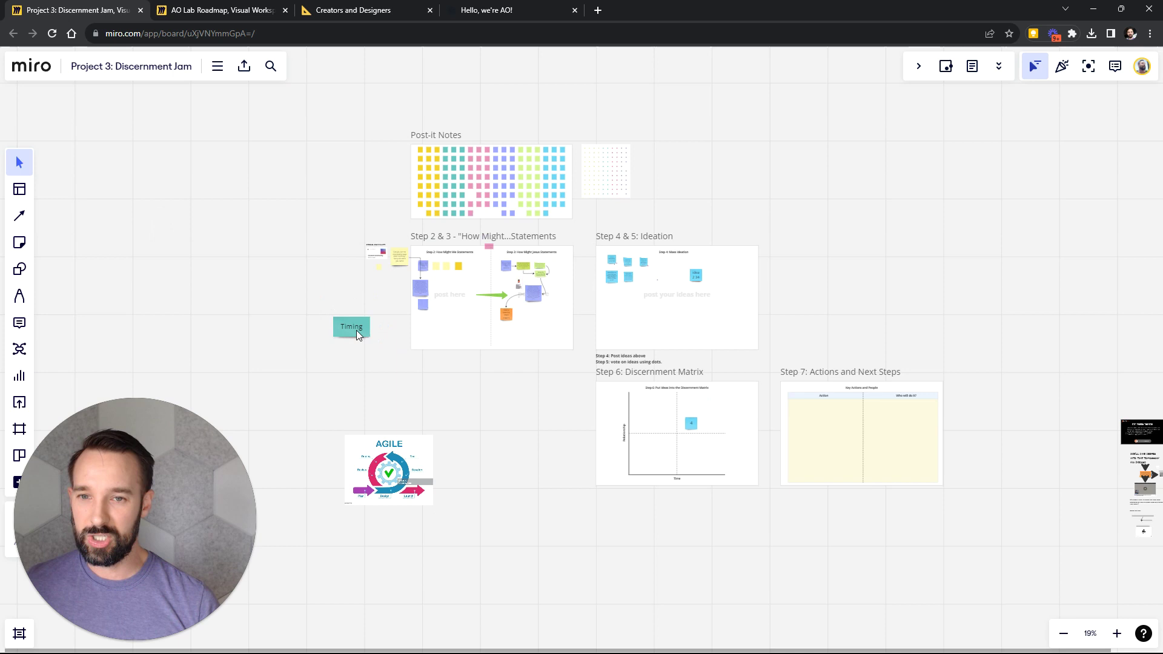
pyautogui.click(387, 290)
pyautogui.scroll(5, 391, 292)
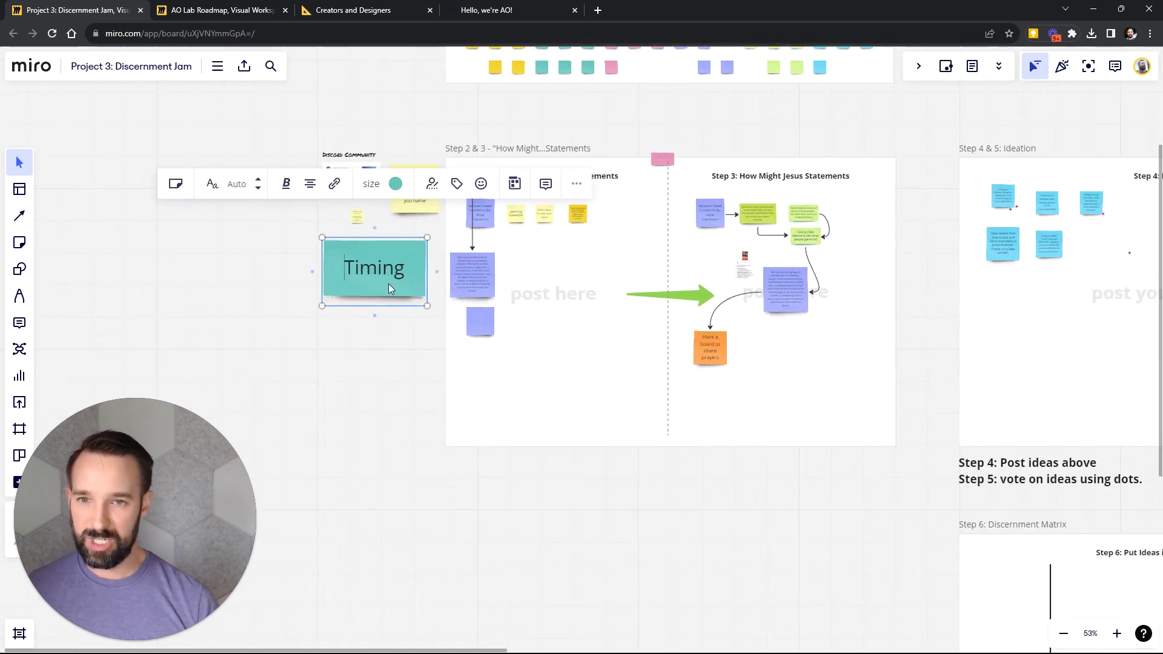
# Make the Timing sticky pink and prefix its text with '#1'.
pyautogui.click(395, 184)
pyautogui.click(381, 270)
pyautogui.click(379, 376)
pyautogui.click(380, 272)
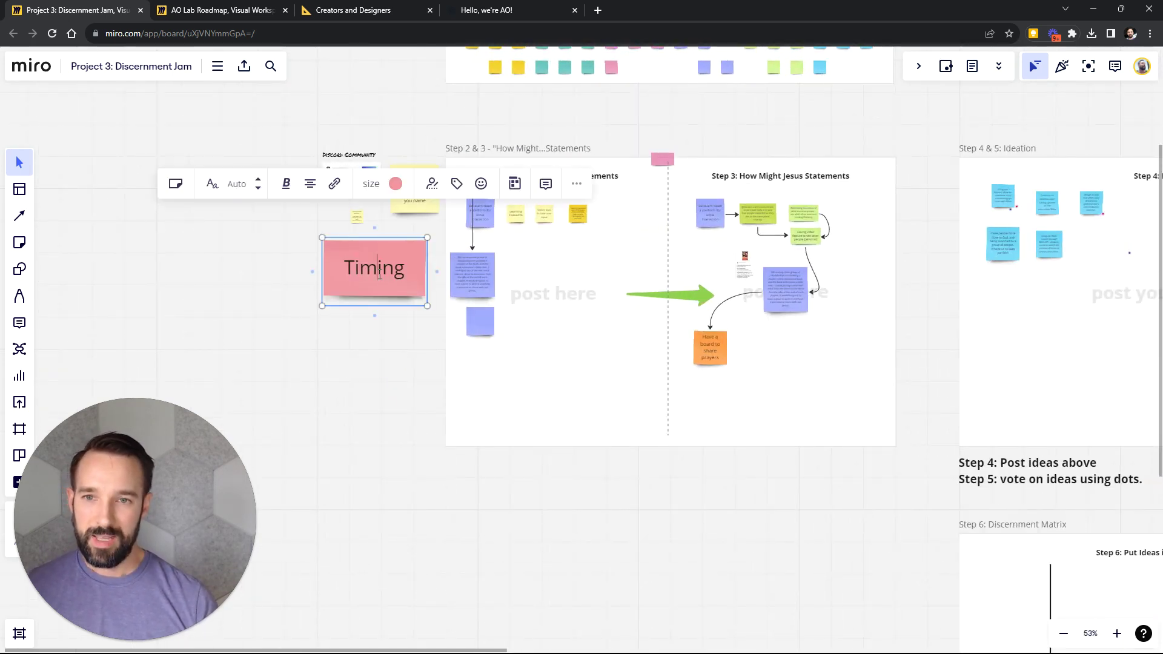
pyautogui.write('#1')
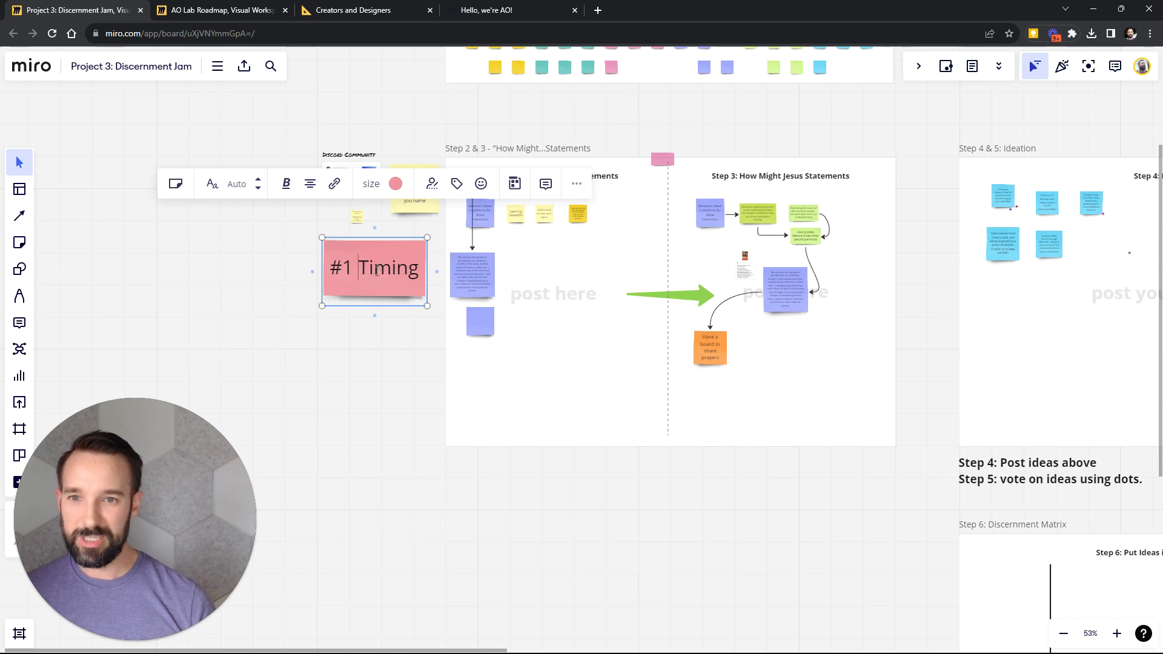
pyautogui.press('Escape')
# Duplicate '#1 Timing' as '#2 ideas' and place it right of the Step 4 Ideation frame.
pyautogui.click(382, 273)
pyautogui.moveTo(382, 270); pyautogui.dragTo(999, 340)
pyautogui.hscroll(5, 999, 341)
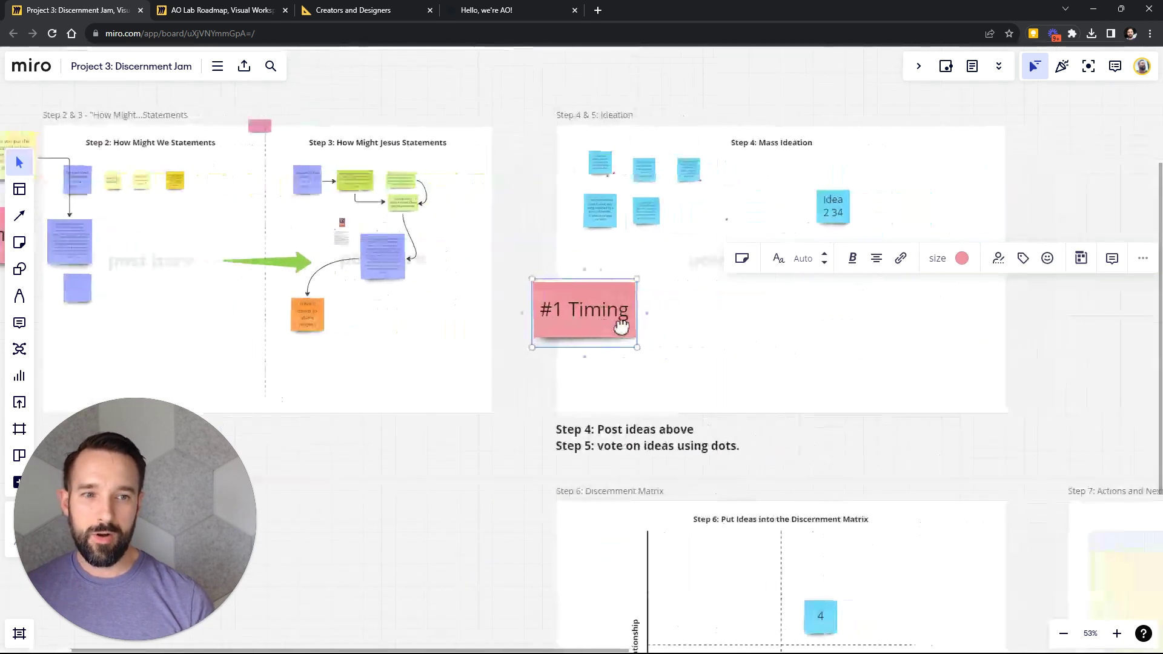
pyautogui.doubleClick(595, 314)
pyautogui.press('End')
pyautogui.hotkey('ctrl', 'BackSpace')
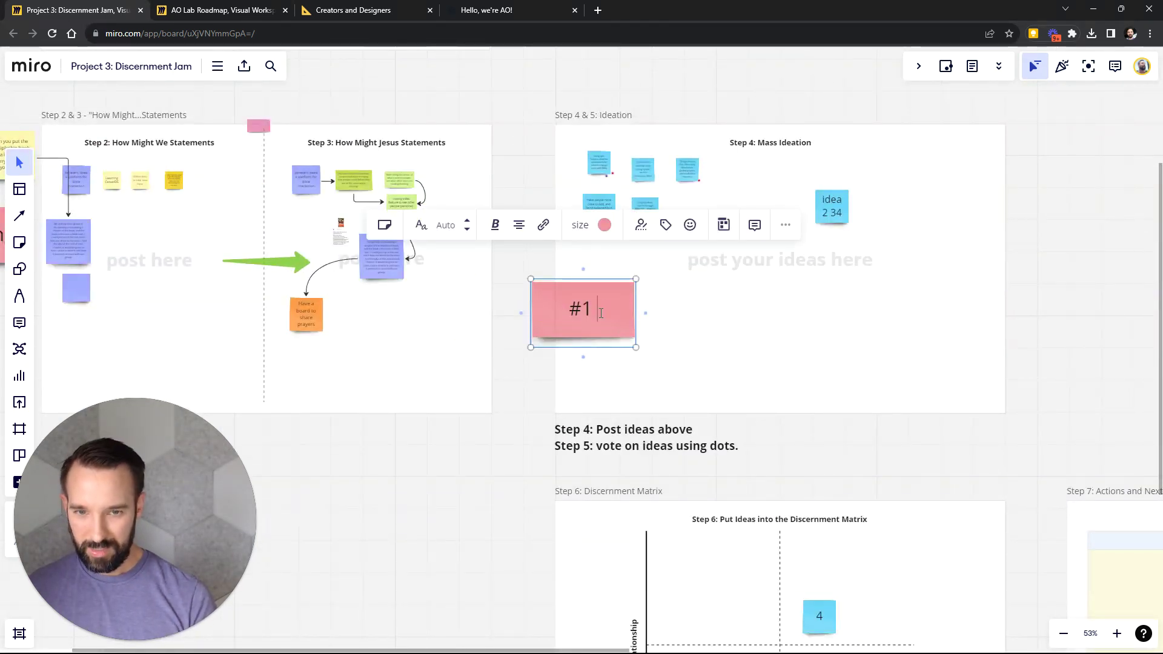
pyautogui.write('ideas')
pyautogui.press('BackSpace')
pyautogui.write('2')
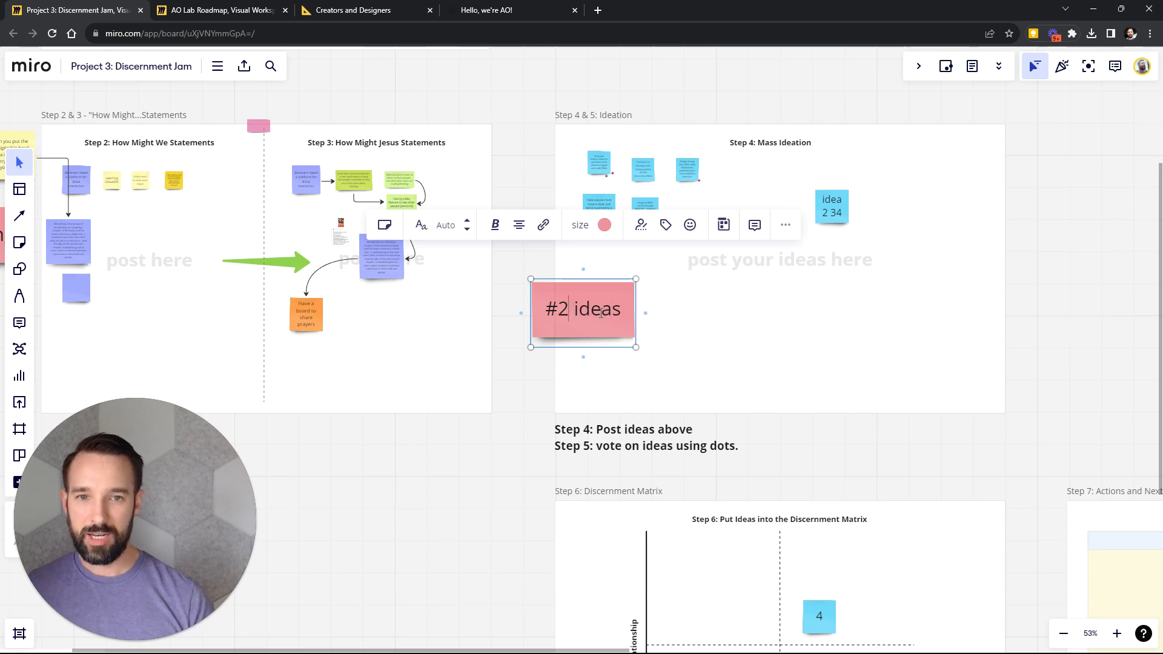
pyautogui.press('Escape')
pyautogui.scroll(-3, 686, 285)
pyautogui.moveTo(628, 291); pyautogui.dragTo(911, 232)
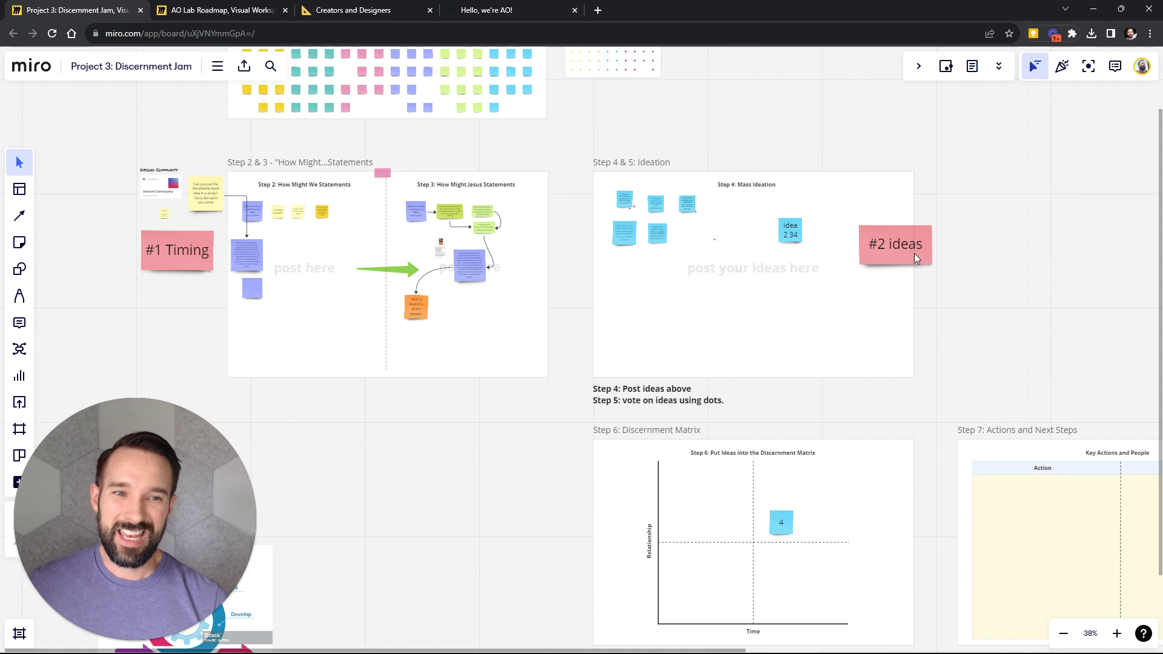
# Nudge the '#2 ideas' sticky further right, clear of the Mass Ideation frame.
pyautogui.moveTo(913, 253); pyautogui.dragTo(978, 253)
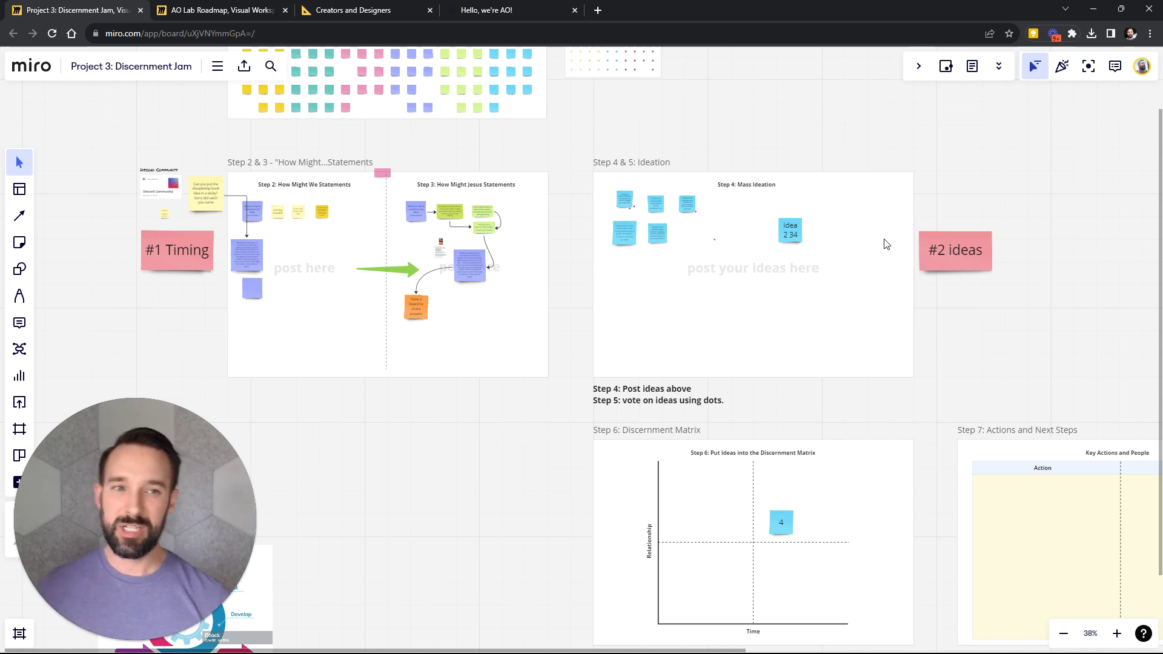
pyautogui.scroll(-3, 886, 244)
pyautogui.hscroll(4, 886, 244)
pyautogui.scroll(3, 774, 241)
pyautogui.hscroll(-2, 774, 241)
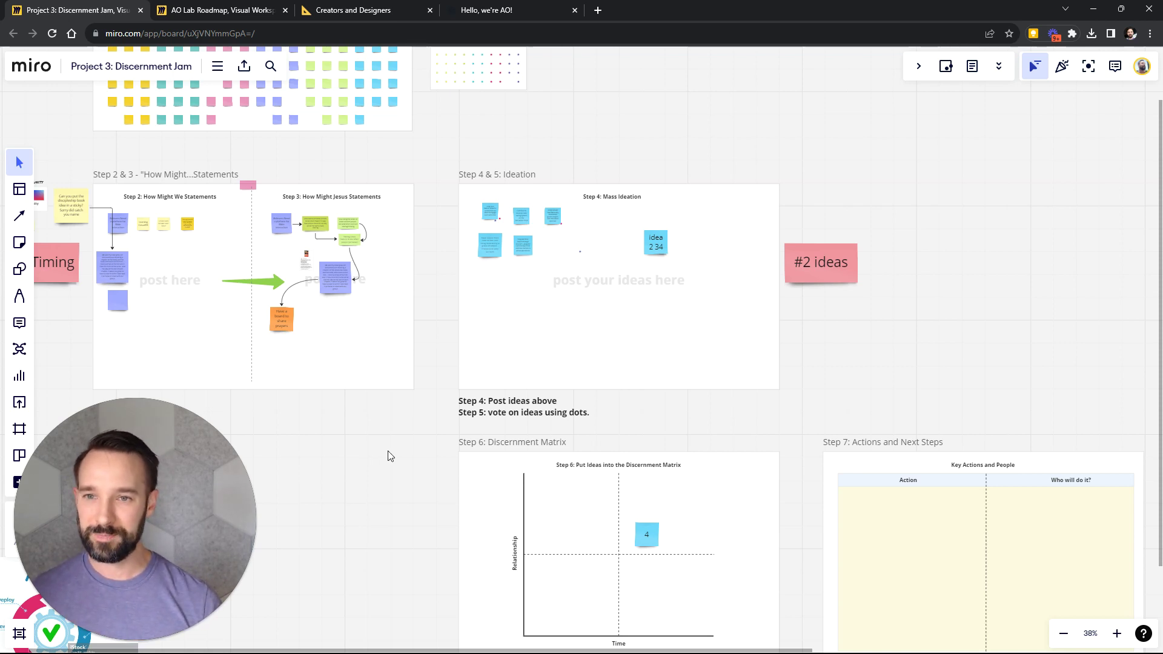
# Copy a purple sticky below the Step 2 & 3 frame and label it 'Frame'.
pyautogui.moveTo(389, 454); pyautogui.dragTo(558, 384)
pyautogui.click(262, 223)
pyautogui.moveTo(263, 223); pyautogui.dragTo(378, 406)
pyautogui.doubleClick(312, 408)
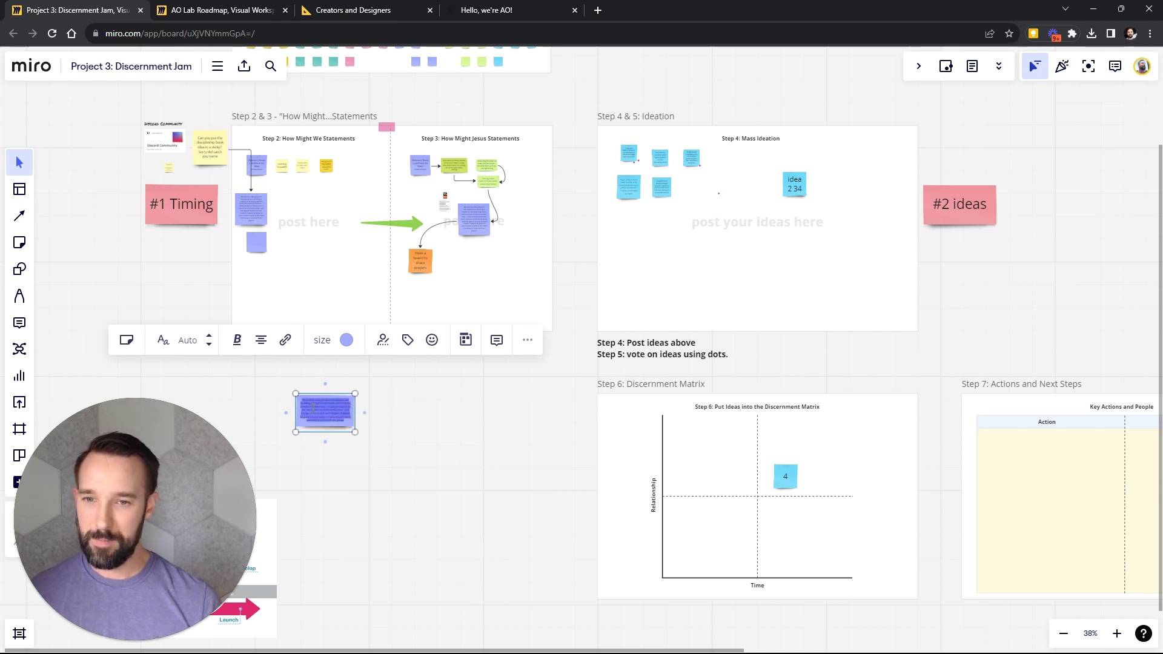
pyautogui.click(397, 389)
pyautogui.scroll(3, 398, 390)
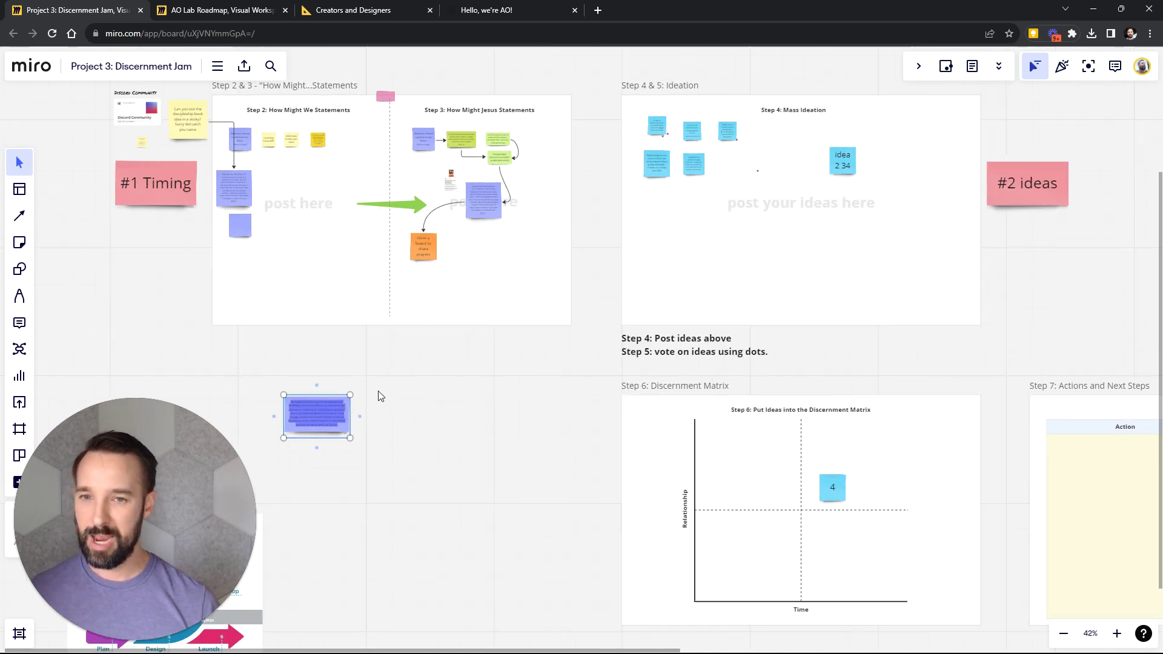
pyautogui.moveTo(341, 407); pyautogui.dragTo(274, 295)
pyautogui.scroll(-3, 275, 296)
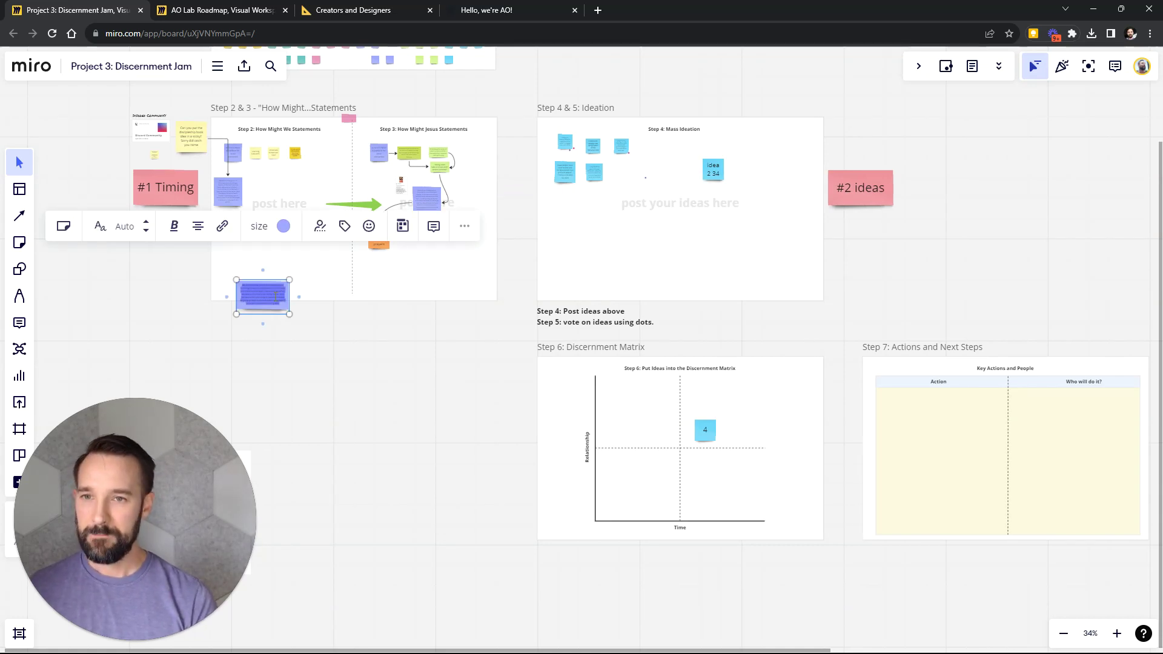
pyautogui.write('Frame')
pyautogui.click(320, 420)
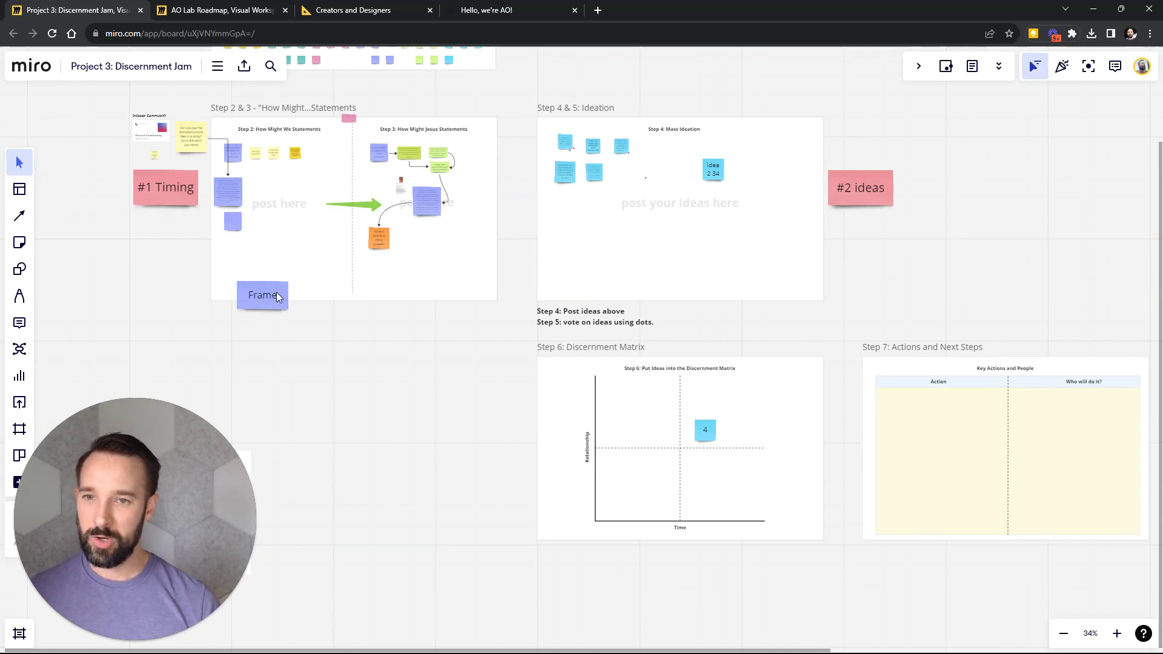
pyautogui.moveTo(273, 301); pyautogui.dragTo(289, 354)
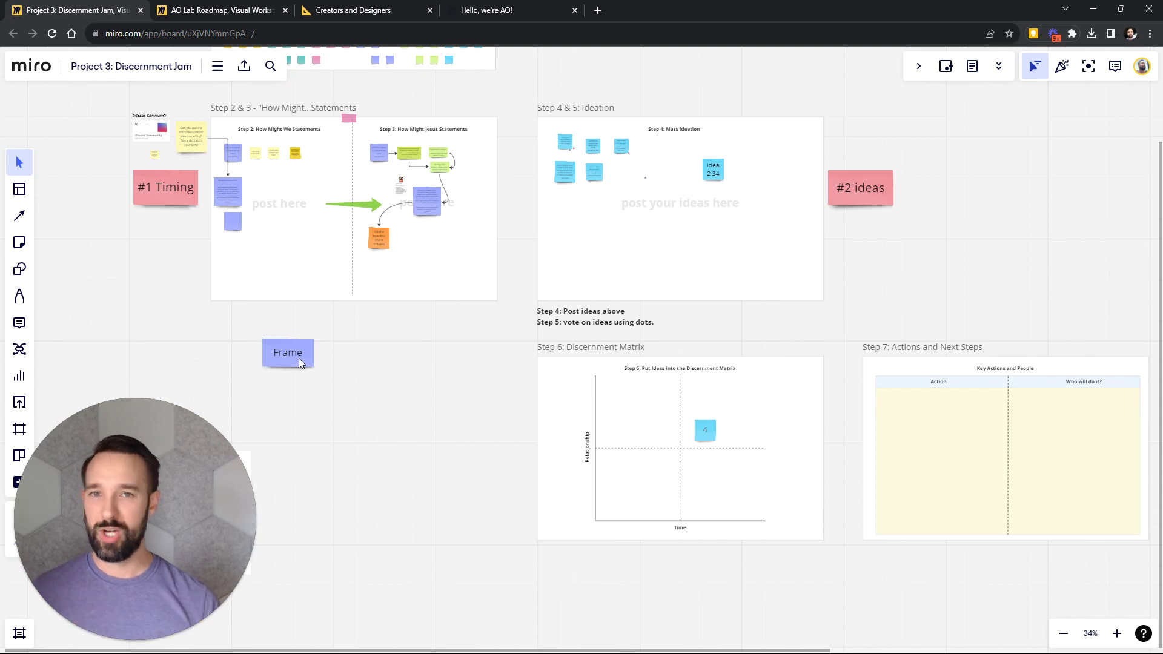
# Rename the copied sticky to 'Alignment' and nudge it left into place.
pyautogui.scroll(10, 356, 151)
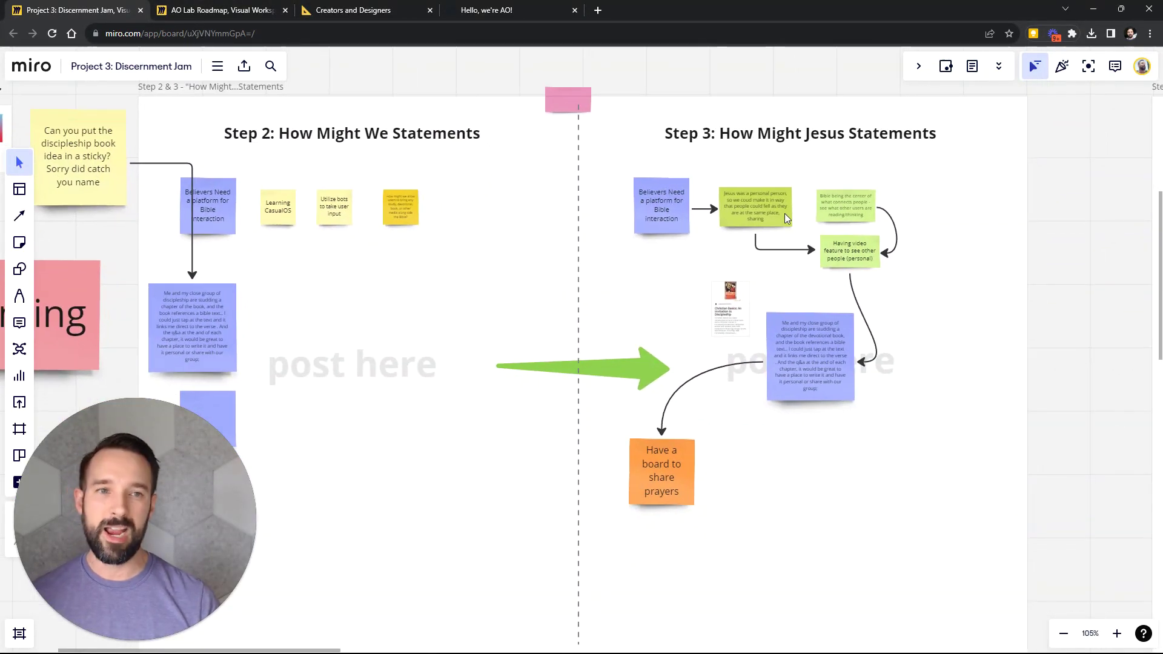
pyautogui.scroll(-5, 818, 203)
pyautogui.moveTo(839, 337); pyautogui.dragTo(609, 324)
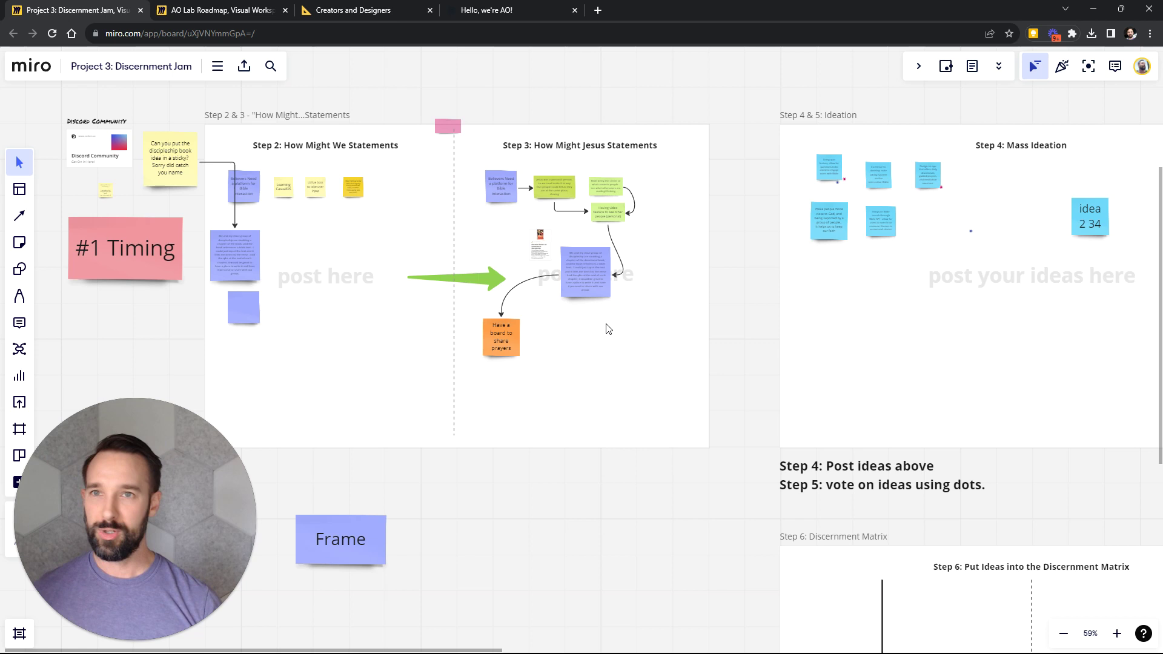
pyautogui.scroll(-2, 603, 352)
pyautogui.hscroll(2, 603, 351)
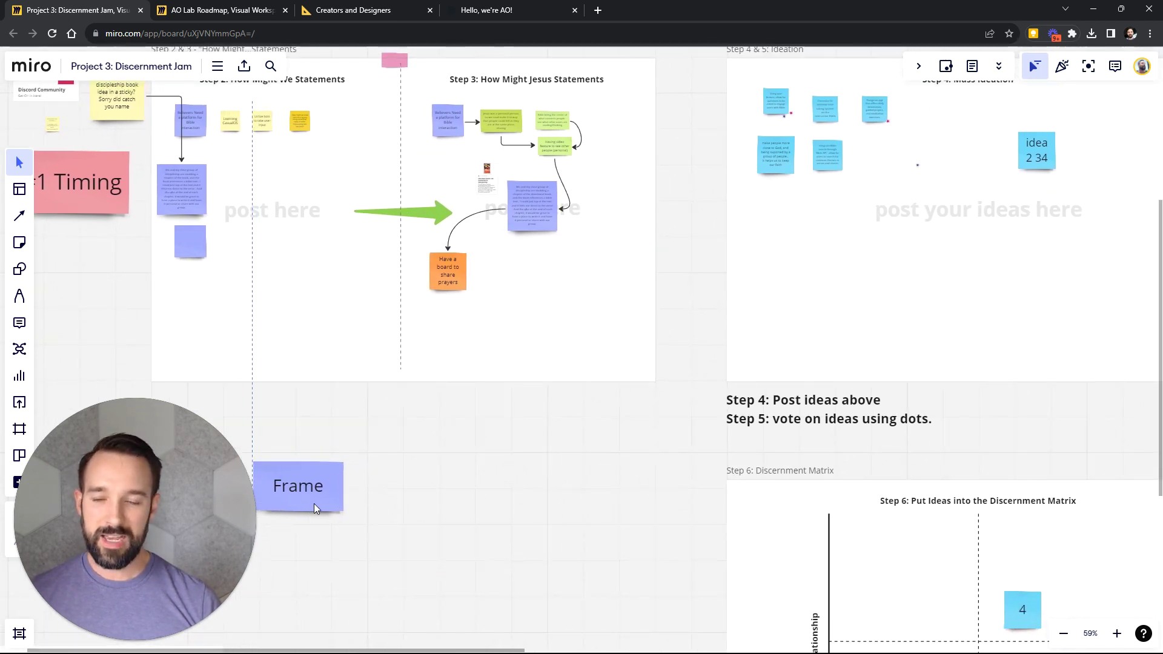
pyautogui.hscroll(-3, 371, 474)
pyautogui.click(380, 416)
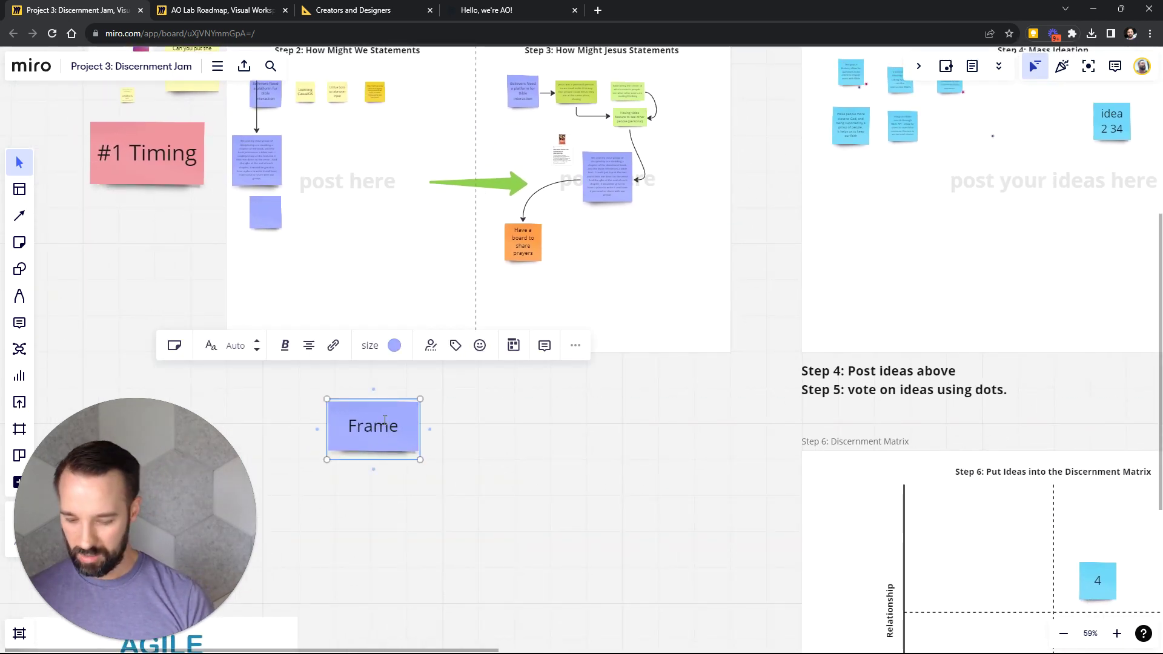
pyautogui.write('Alig')
pyautogui.press('BackSpace')
pyautogui.press('BackSpace')
pyautogui.press('BackSpace')
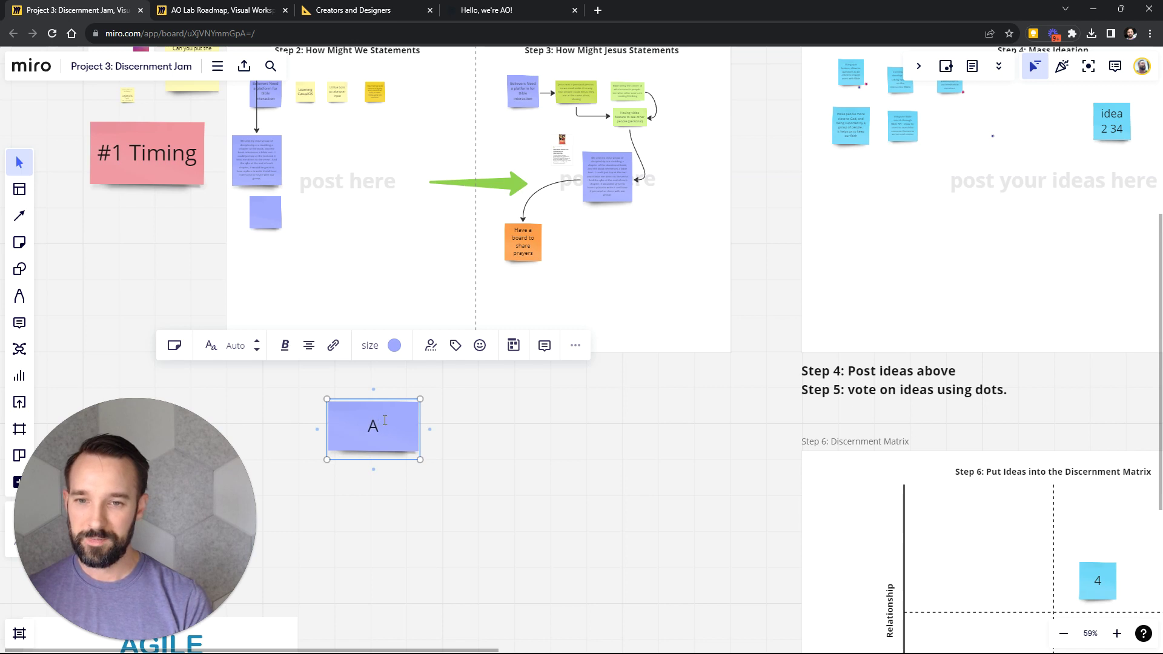
pyautogui.write('lignment')
pyautogui.click(545, 475)
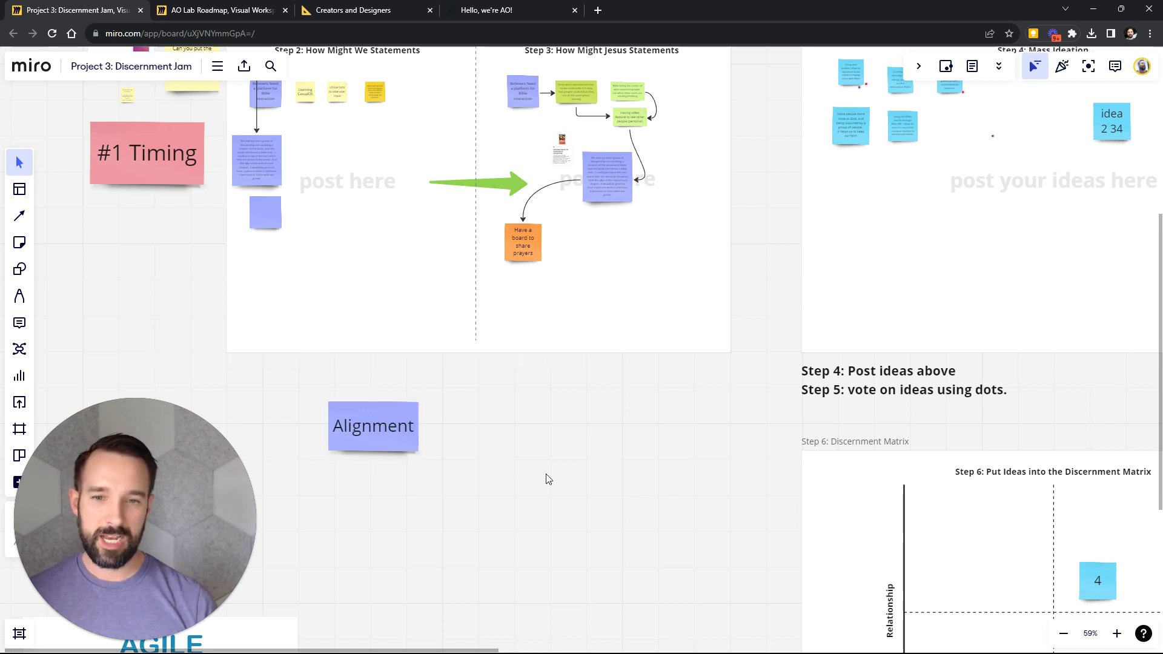
pyautogui.keyDown('ctrl'); pyautogui.scroll(-5, 538, 468); pyautogui.keyUp('ctrl')
pyautogui.hscroll(2, 538, 468)
pyautogui.moveTo(404, 429); pyautogui.dragTo(394, 455)
# Duplicate the Alignment sticky and relabel the copy 'Timing?'.
pyautogui.scroll(3, 388, 382)
pyautogui.hotkey('ctrl', 'd')
pyautogui.doubleClick(394, 455)
pyautogui.write('Timi')
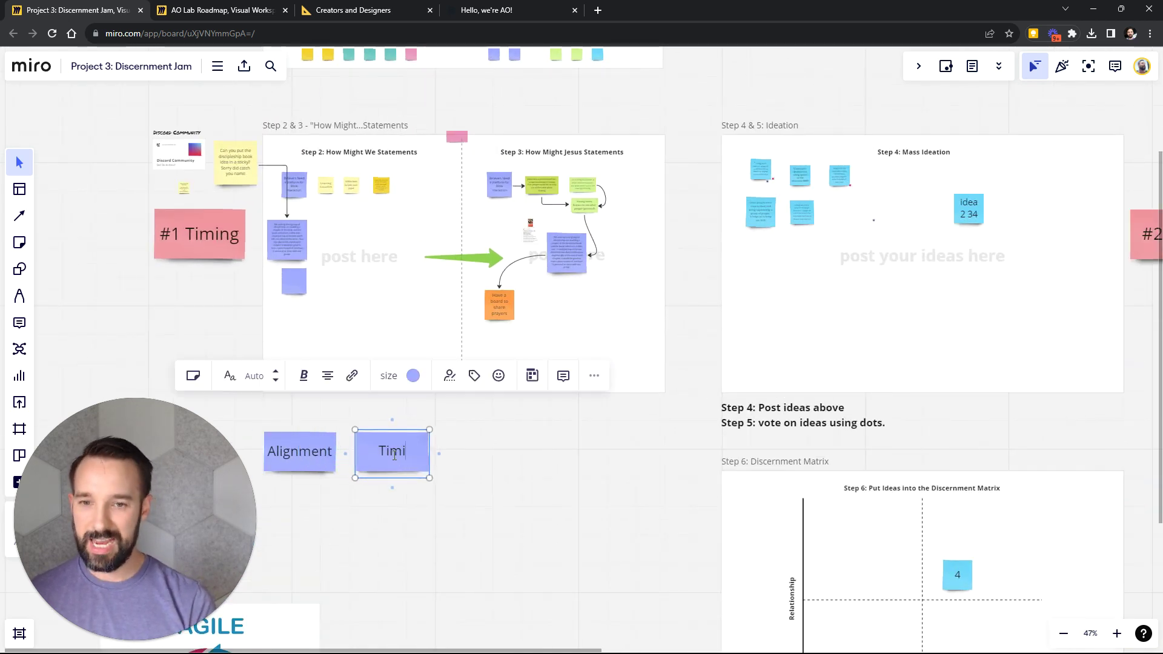
pyautogui.write('ng?')
pyautogui.click(495, 466)
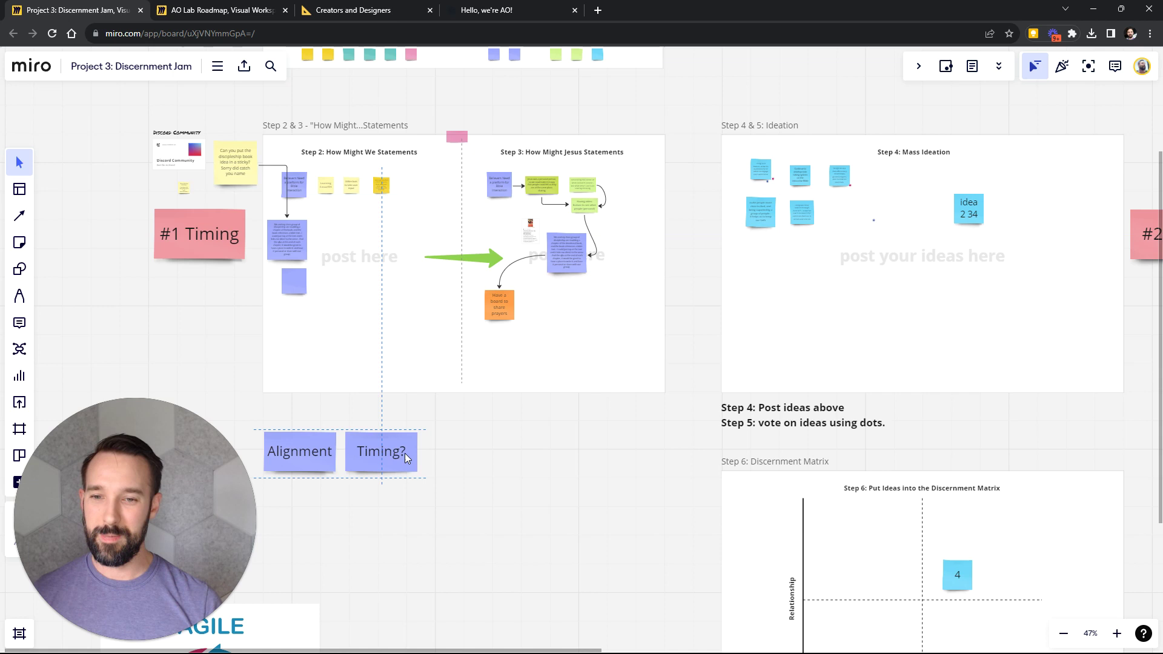
# Align the Alignment and Timing? stickies side by side, then duplicate Timing? again.
pyautogui.moveTo(287, 456)
pyautogui.mouseDown()
pyautogui.moveTo(282, 443)
pyautogui.moveTo(283, 474)
pyautogui.moveTo(285, 453)
pyautogui.mouseUp()
pyautogui.moveTo(375, 459); pyautogui.dragTo(381, 455)
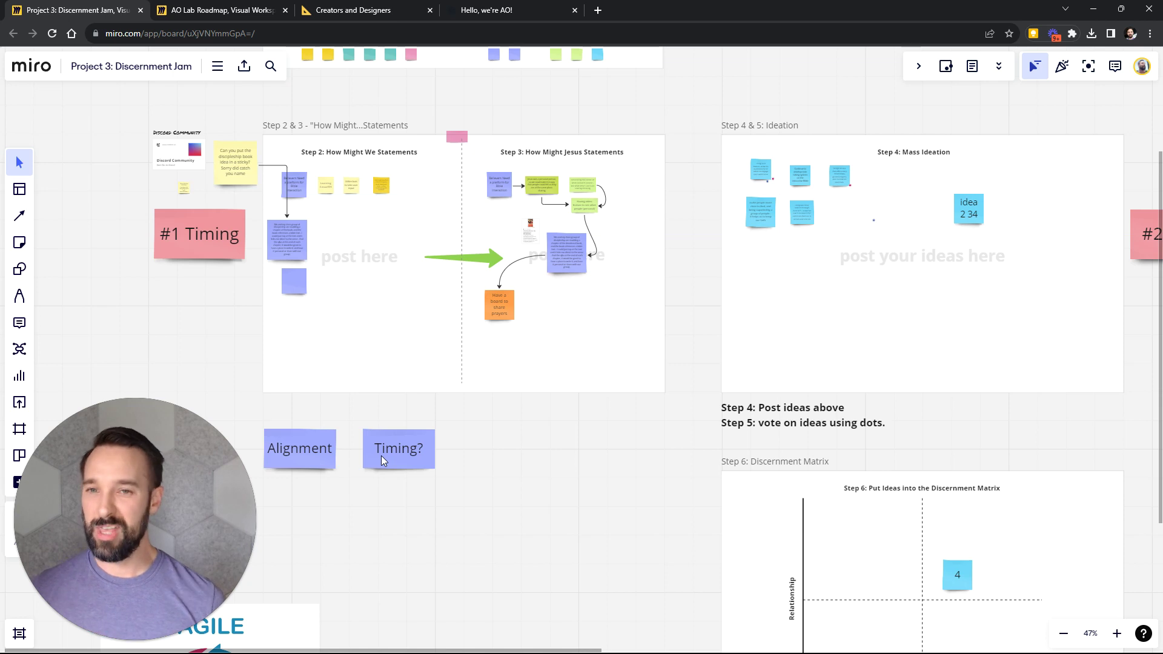
pyautogui.moveTo(380, 455); pyautogui.dragTo(362, 441)
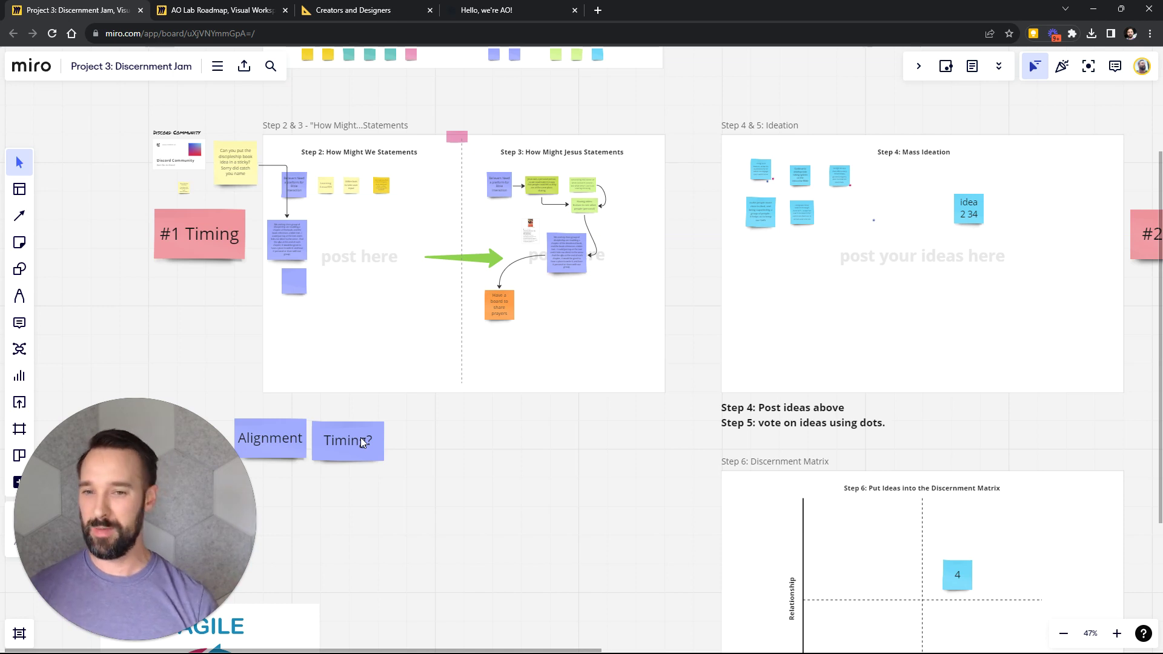
pyautogui.moveTo(442, 419); pyautogui.dragTo(278, 452)
pyautogui.click(424, 451)
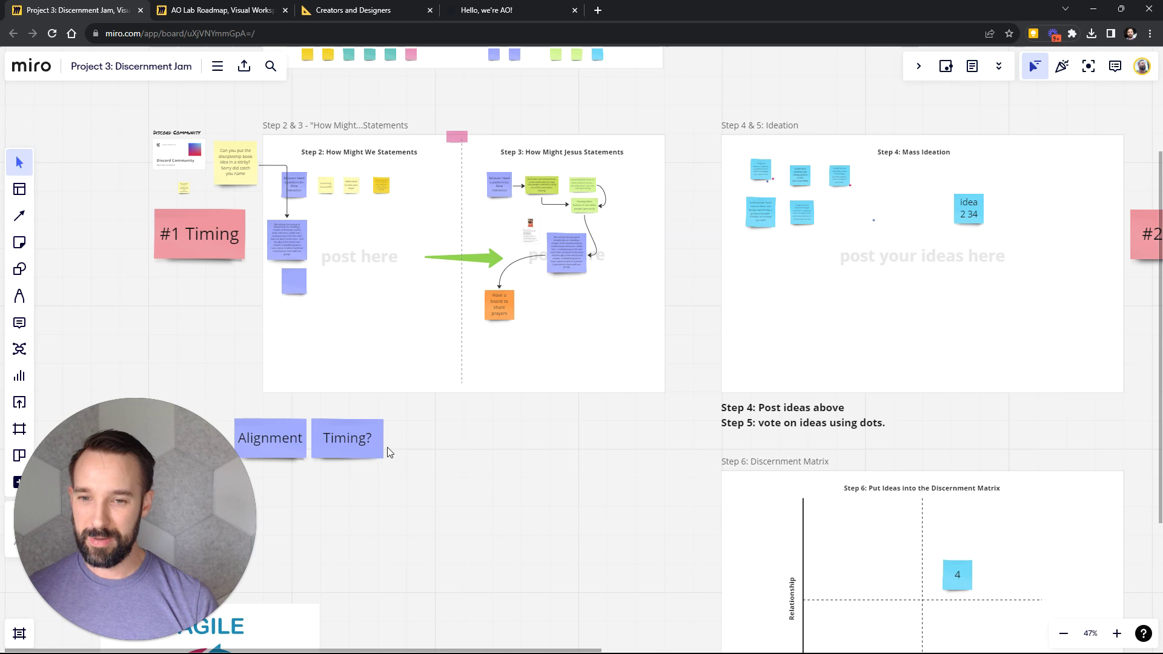
pyautogui.click(349, 451)
pyautogui.hotkey('ctrl', 'd')
# Move the Timing? copy into the Step 4 Mass Ideation frame and relabel it 'Disqualify'.
pyautogui.moveTo(427, 445); pyautogui.dragTo(484, 490)
pyautogui.doubleClick(484, 489)
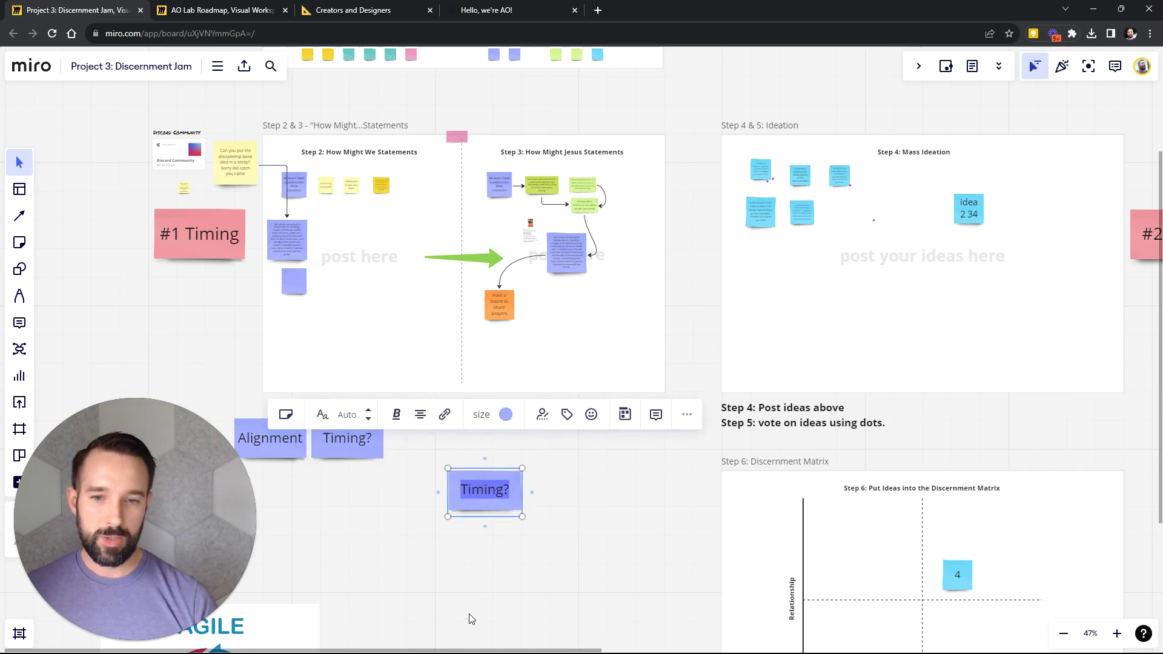
pyautogui.click(597, 501)
pyautogui.moveTo(499, 504); pyautogui.dragTo(678, 323)
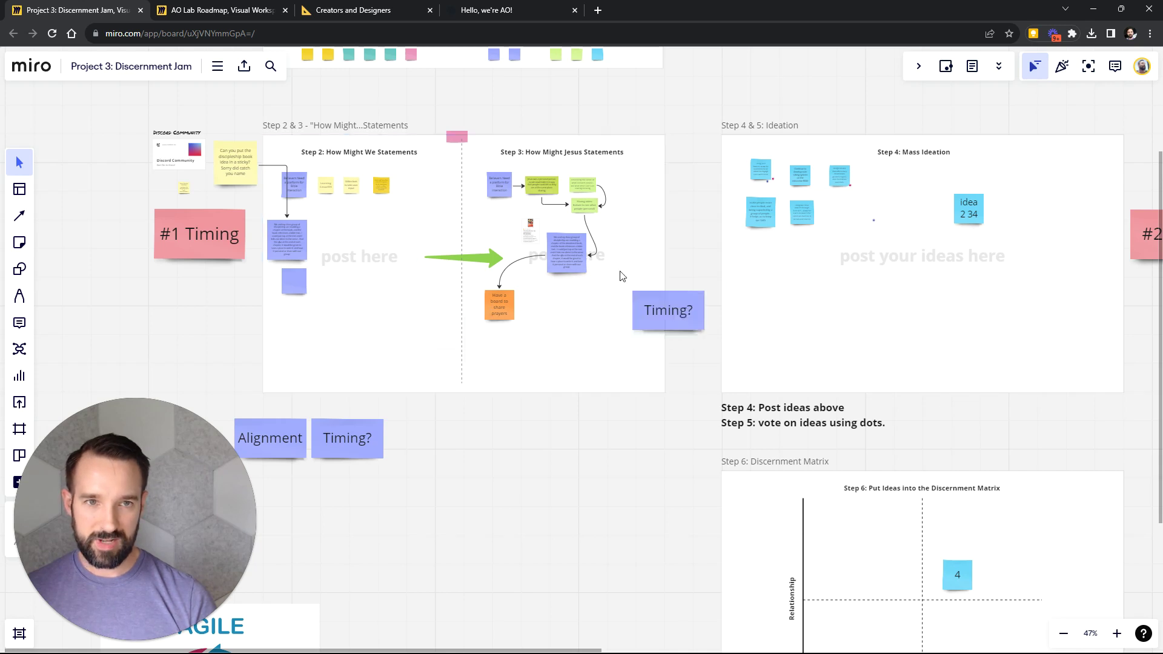
pyautogui.moveTo(706, 223); pyautogui.dragTo(502, 298)
pyautogui.moveTo(489, 351); pyautogui.dragTo(644, 360)
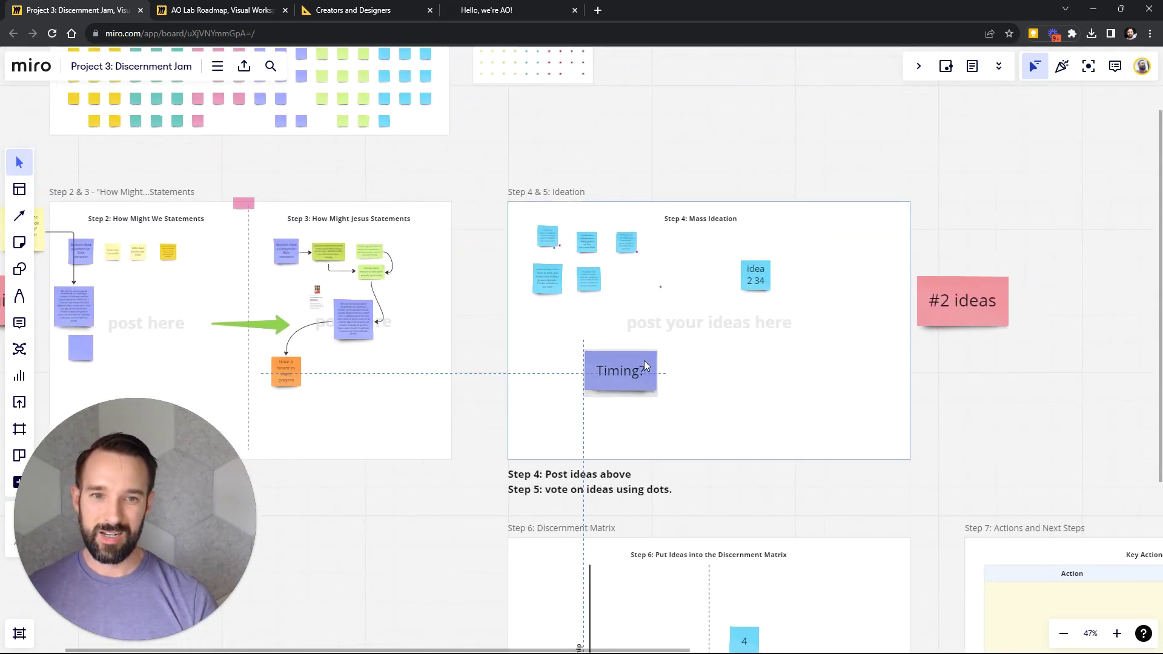
pyautogui.doubleClick(644, 361)
pyautogui.write('Disqualify')
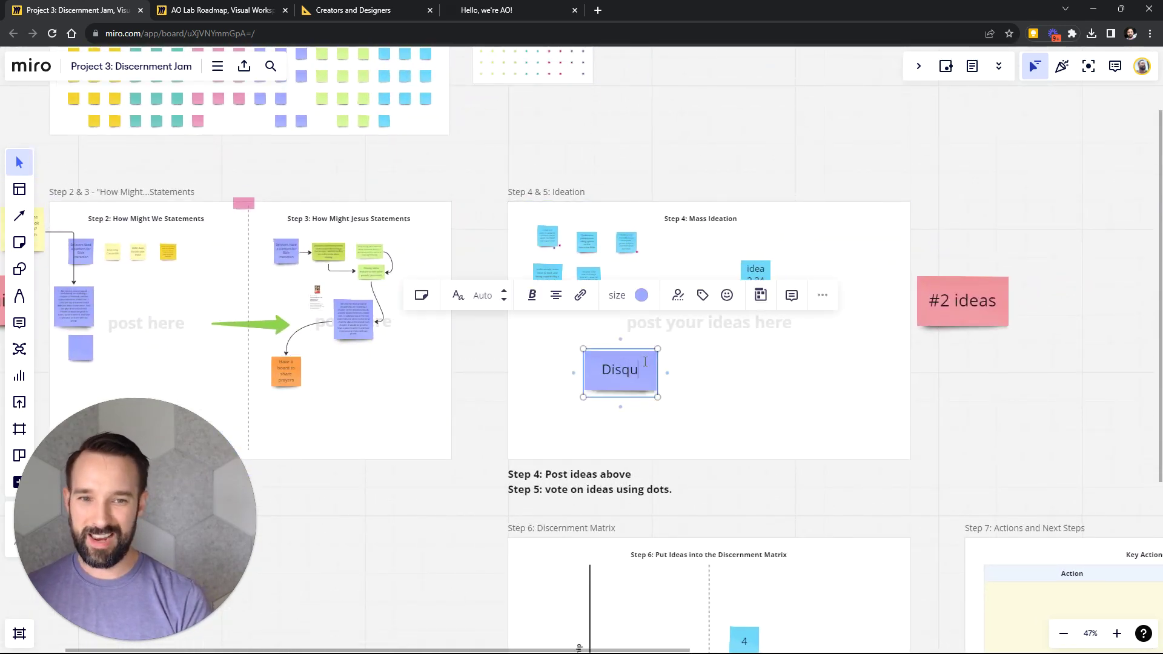
pyautogui.click(695, 382)
pyautogui.moveTo(617, 374); pyautogui.dragTo(578, 357)
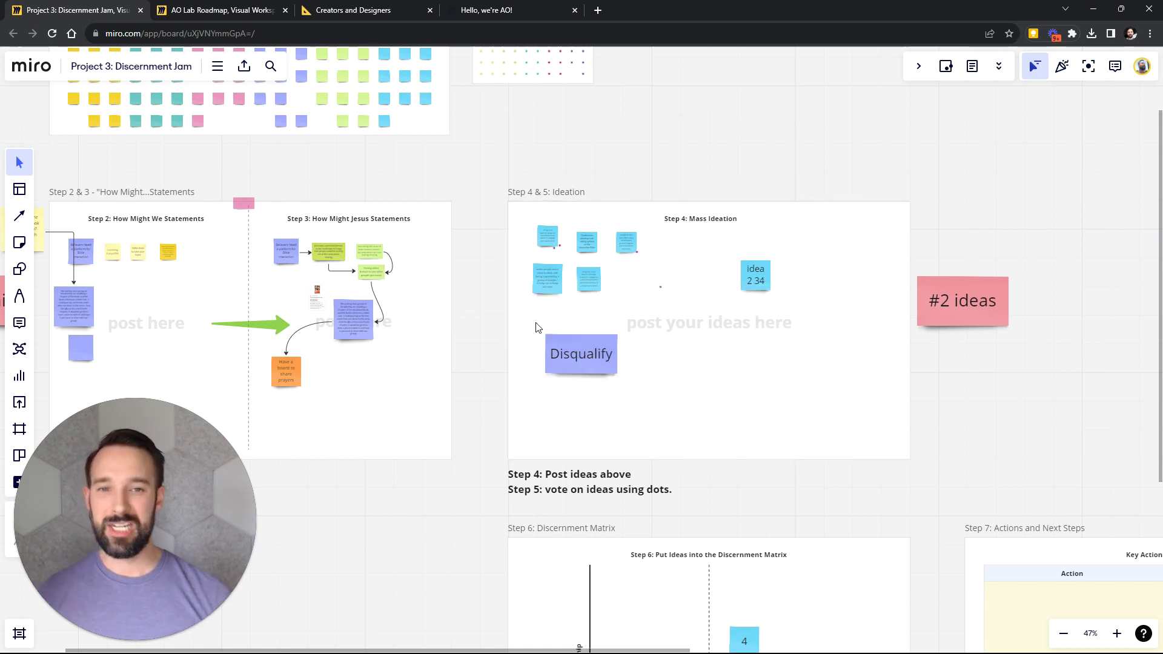
pyautogui.hscroll(3, 775, 271)
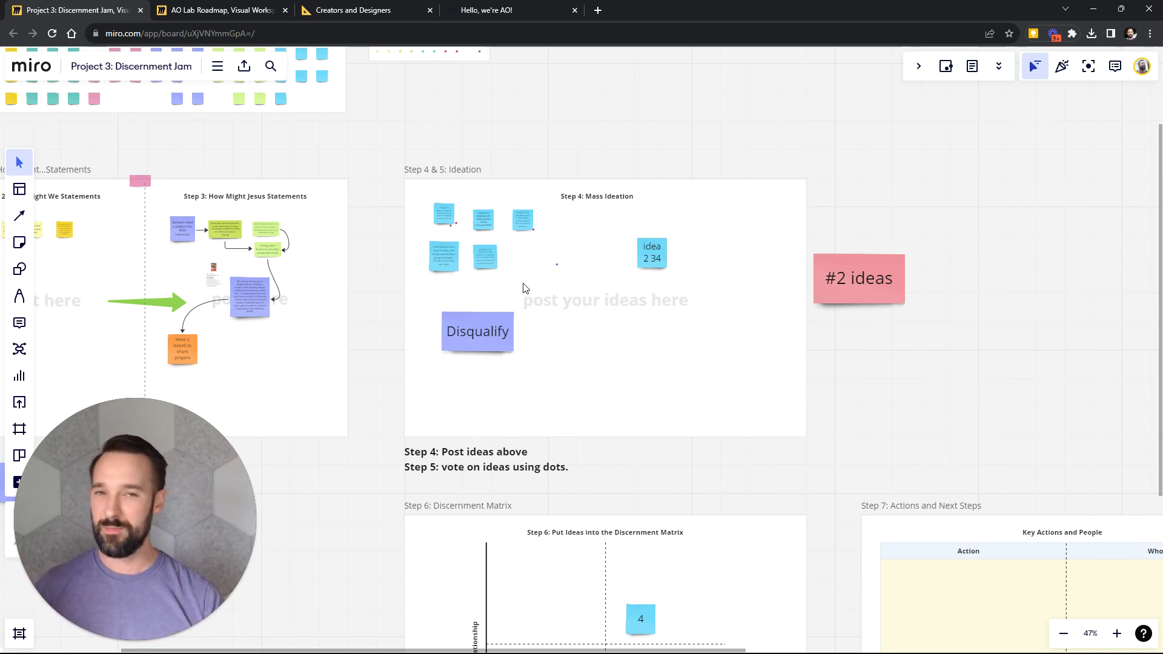
pyautogui.scroll(3, 525, 289)
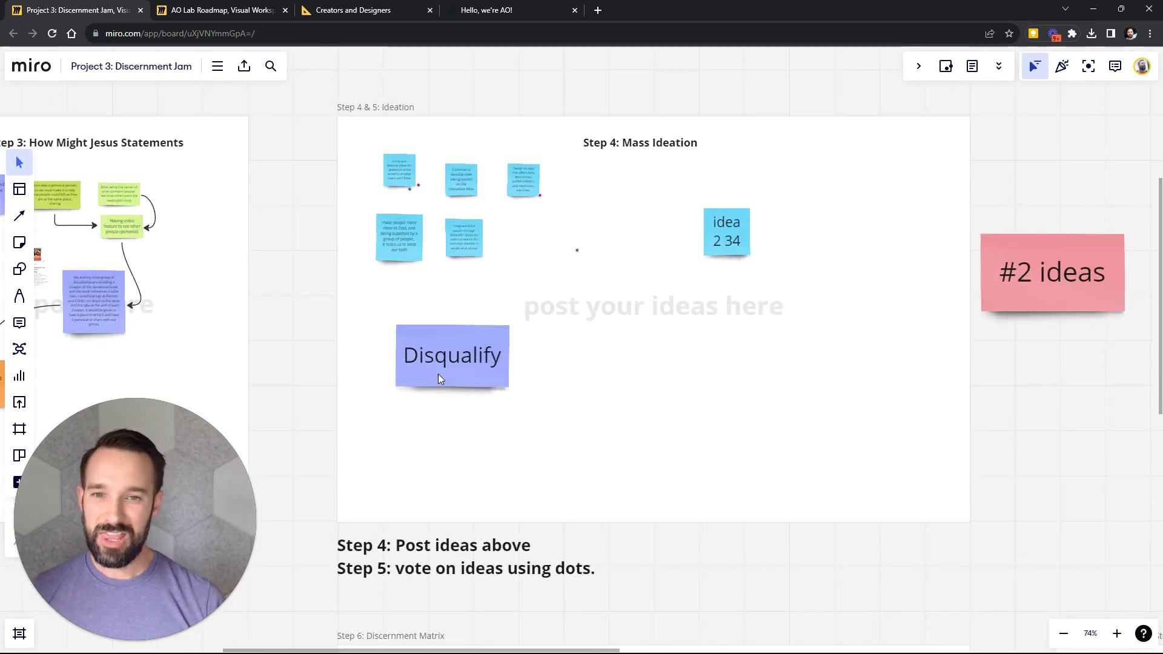
pyautogui.scroll(-3, 439, 376)
pyautogui.click(450, 279)
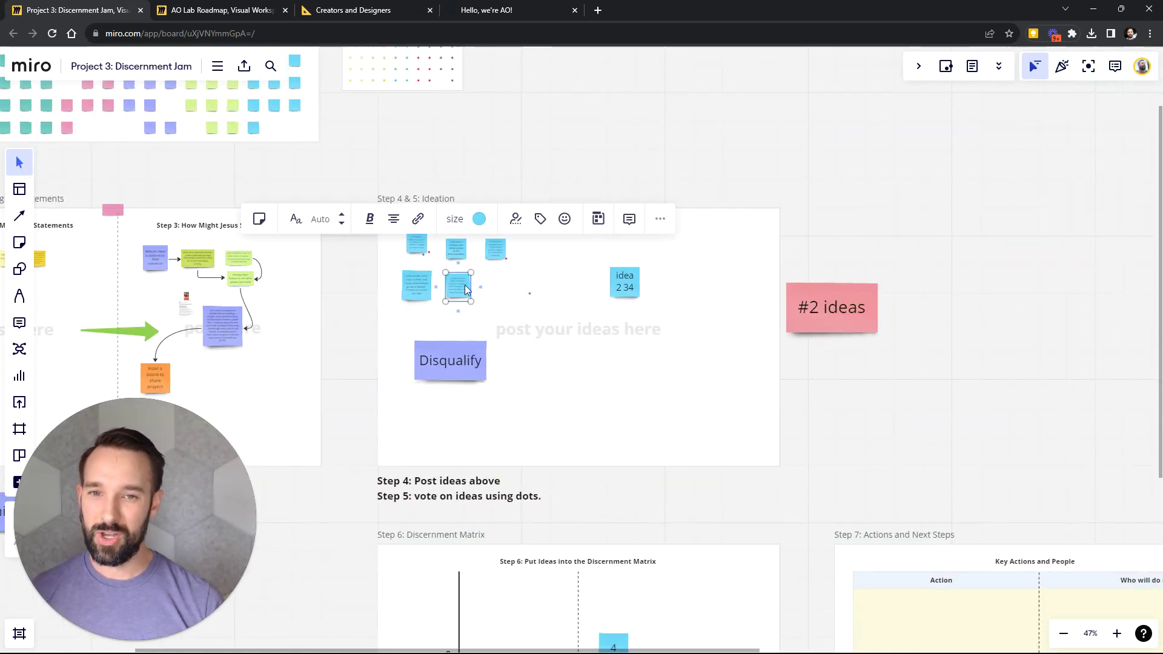
pyautogui.moveTo(462, 345); pyautogui.dragTo(446, 356)
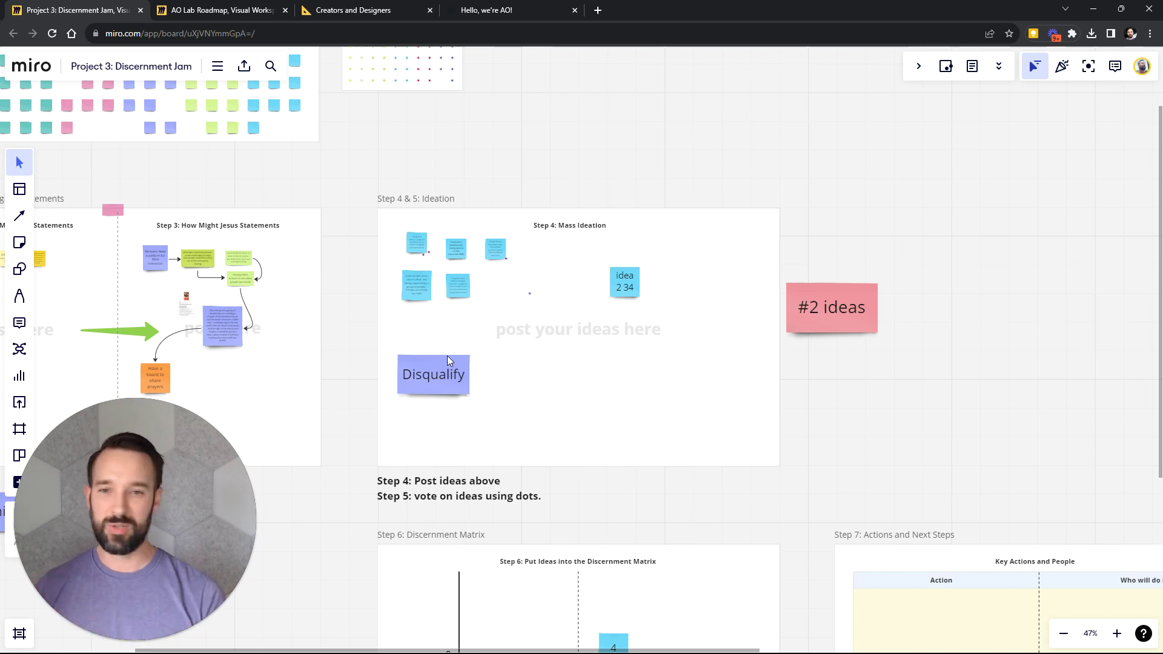
pyautogui.moveTo(470, 371); pyautogui.dragTo(595, 199)
pyautogui.moveTo(688, 457); pyautogui.dragTo(553, 301)
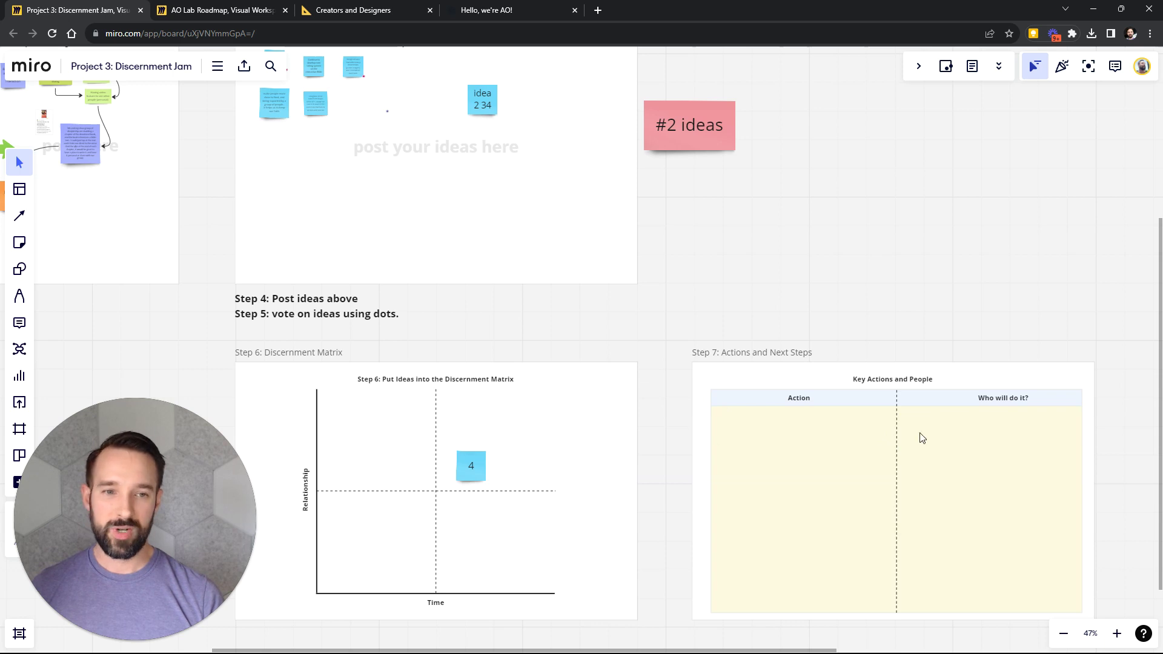
pyautogui.click(877, 397)
pyautogui.moveTo(826, 280); pyautogui.dragTo(809, 242)
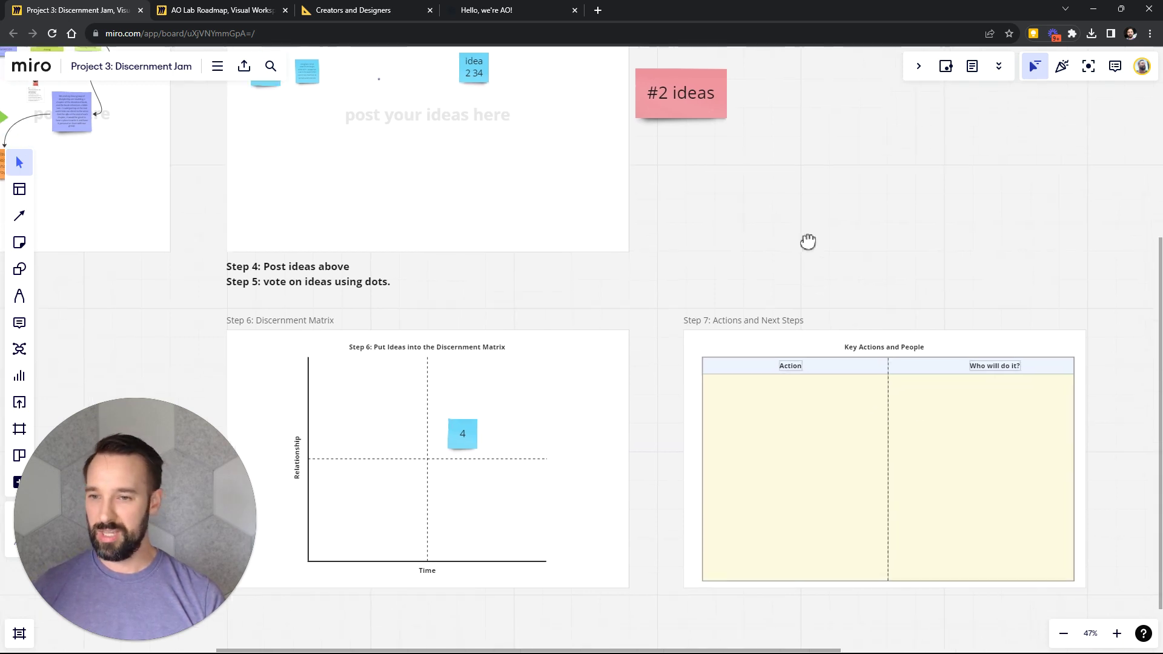
pyautogui.moveTo(687, 408); pyautogui.dragTo(921, 516)
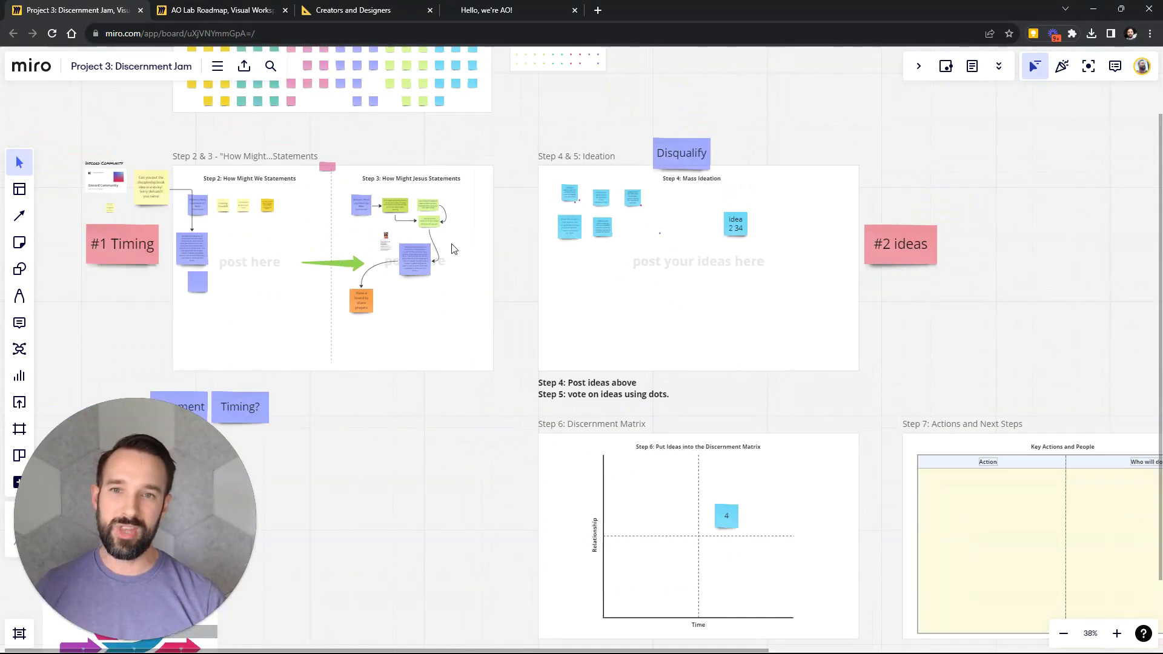
pyautogui.scroll(2, 256, 228)
pyautogui.scroll(3, 256, 228)
pyautogui.moveTo(750, 255); pyautogui.dragTo(470, 293)
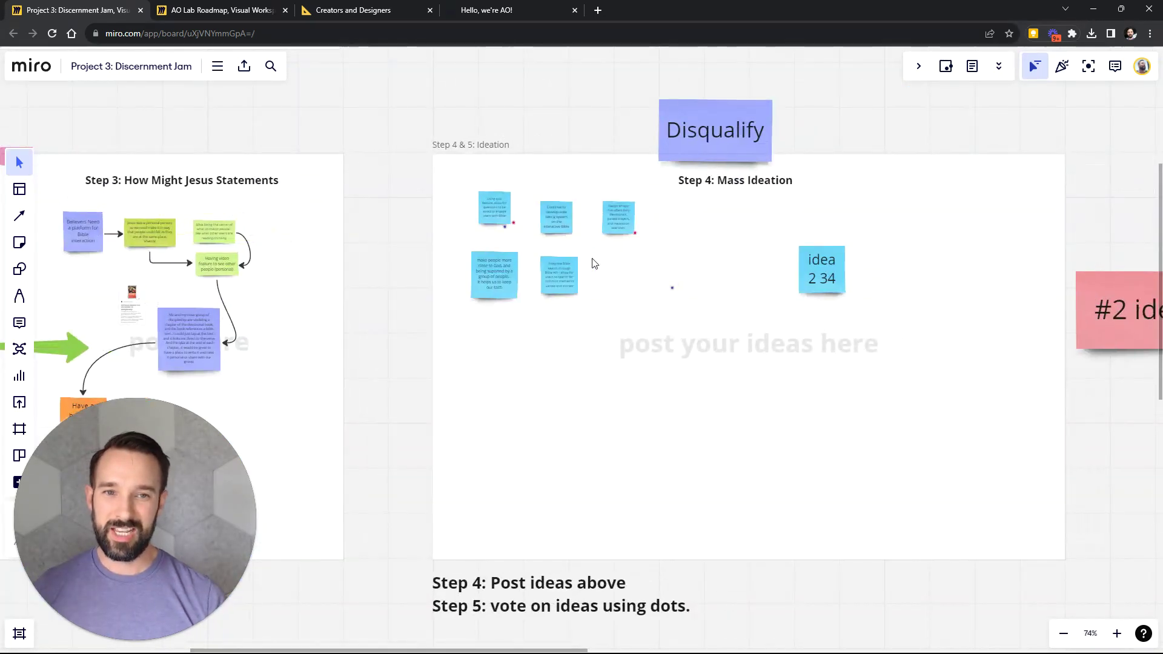
pyautogui.moveTo(594, 260); pyautogui.dragTo(483, 192)
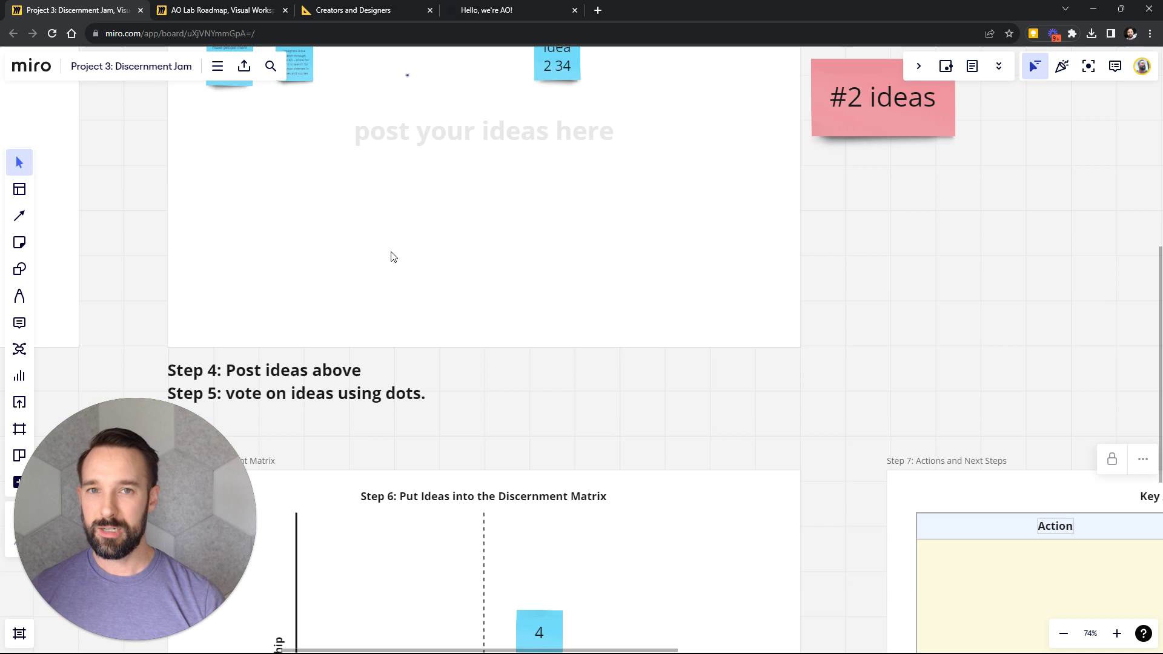
# Move the Disqualify sticky below the Ideation frame, clear its text and shrink it.
pyautogui.scroll(-5, 389, 251)
pyautogui.click(409, 144)
pyautogui.moveTo(409, 144); pyautogui.dragTo(195, 343)
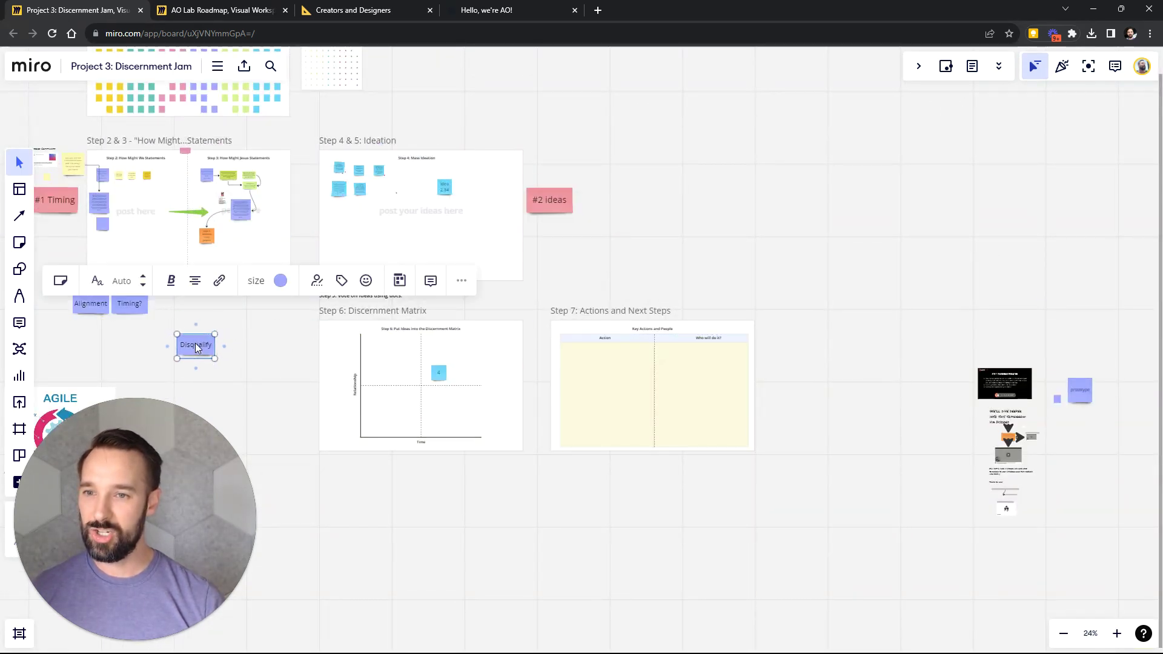
pyautogui.press('BackSpace')
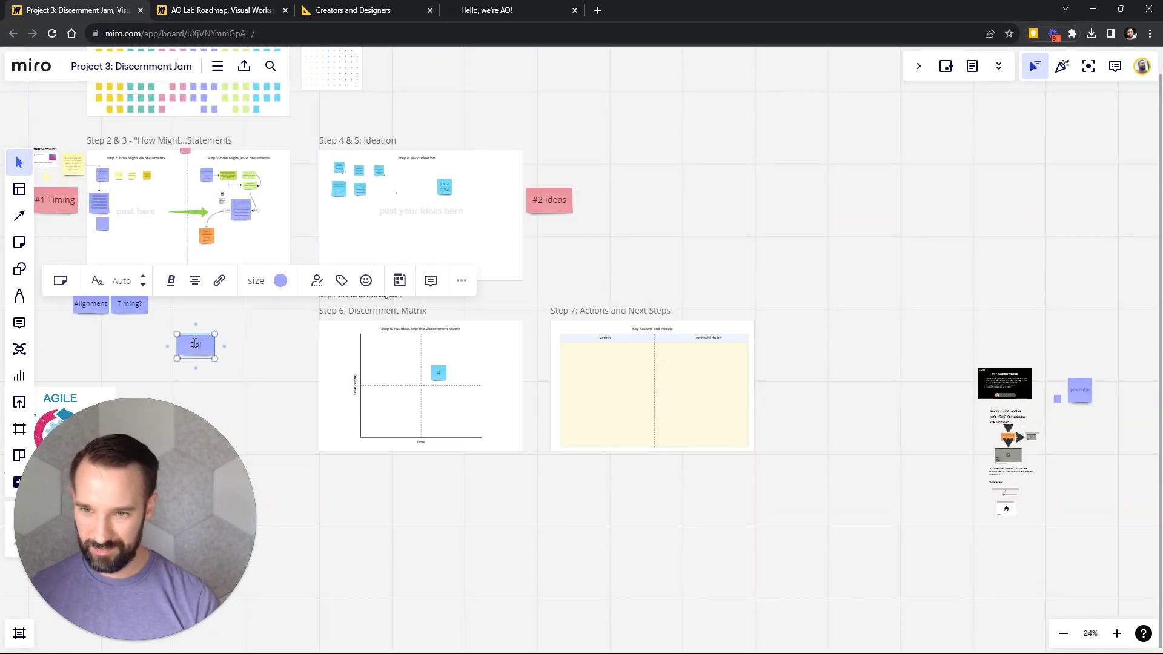
pyautogui.scroll(5, 194, 343)
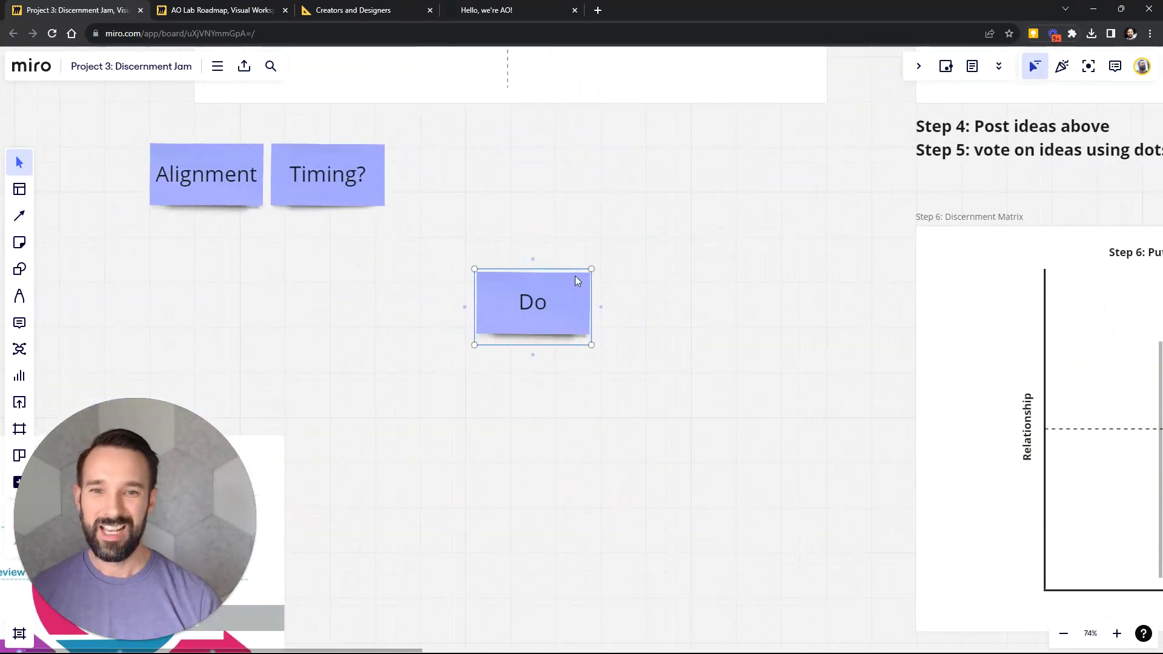
pyautogui.moveTo(591, 268); pyautogui.dragTo(533, 305)
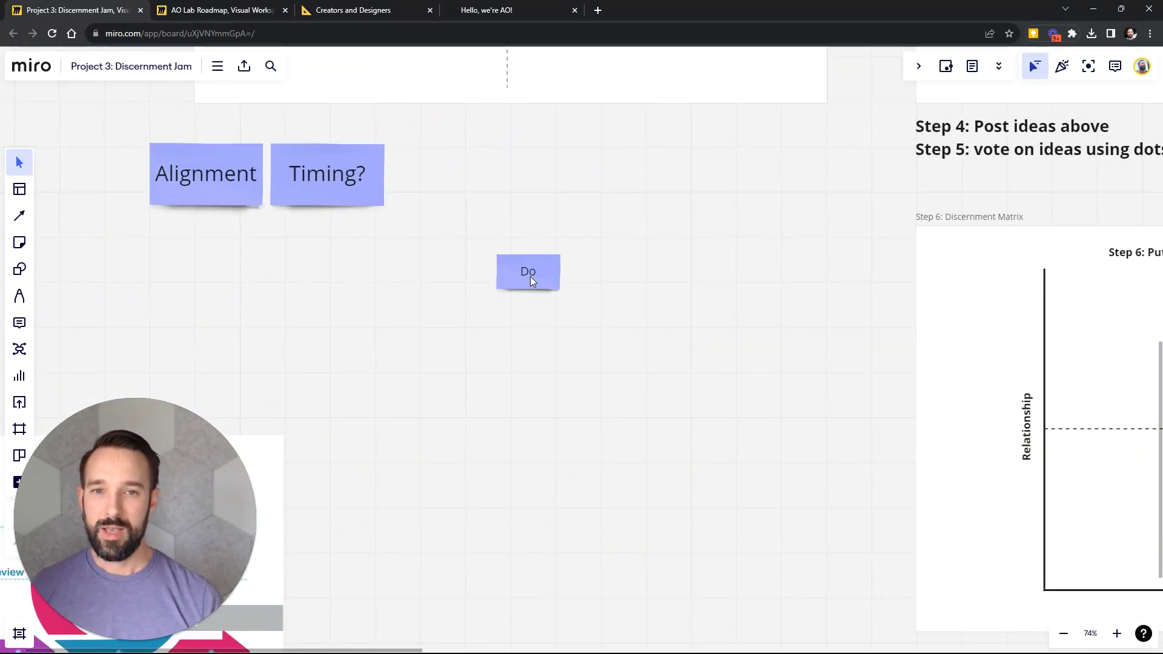
# Shift the smaller note right and replace its text with 'LVP'.
pyautogui.click(529, 276)
pyautogui.scroll(4, 568, 266)
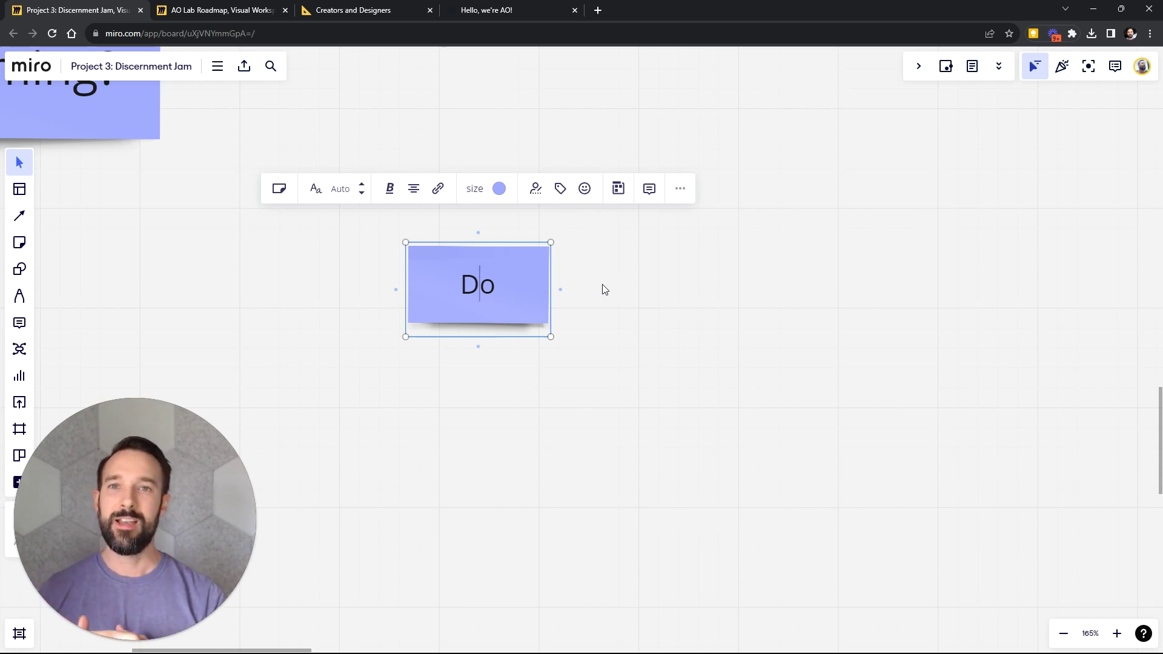
pyautogui.click(553, 268)
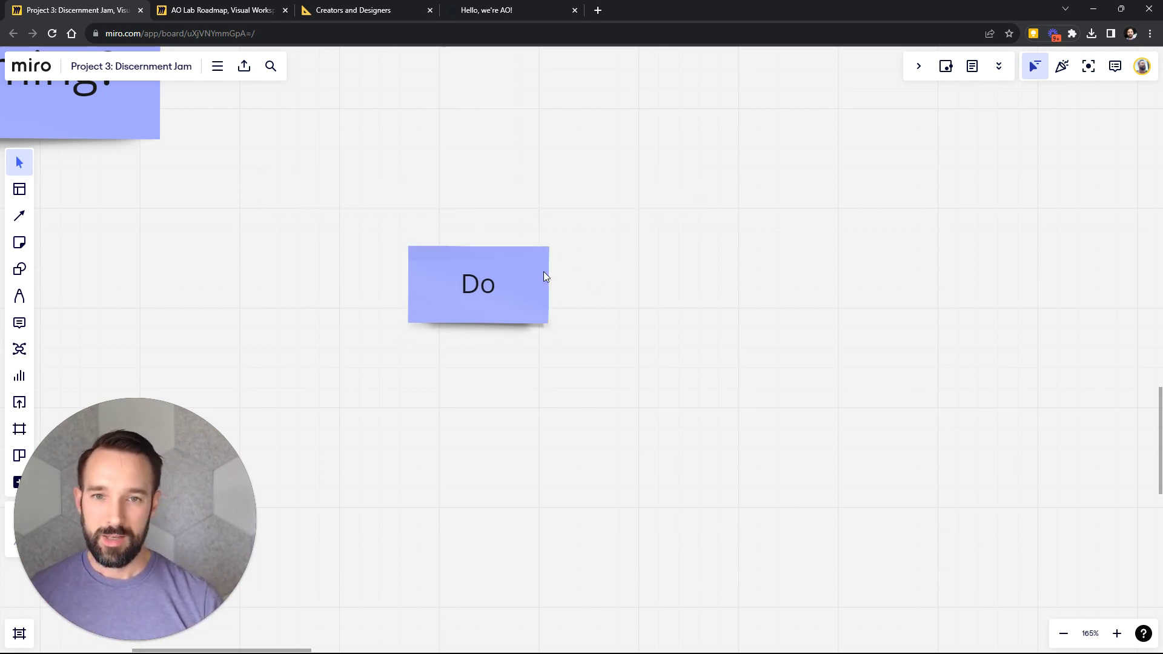
pyautogui.moveTo(544, 276); pyautogui.dragTo(689, 248)
pyautogui.click(689, 249)
pyautogui.hotkey('ctrl', 'a')
pyautogui.write('LV')
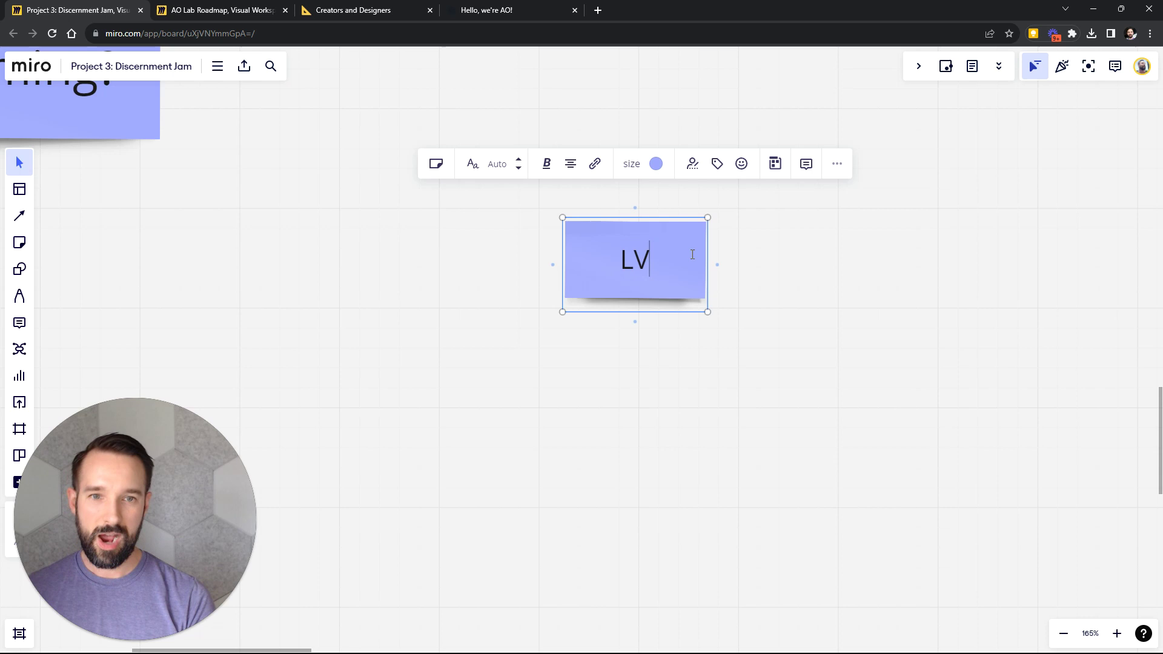
pyautogui.press('BackSpace')
pyautogui.write('VP')
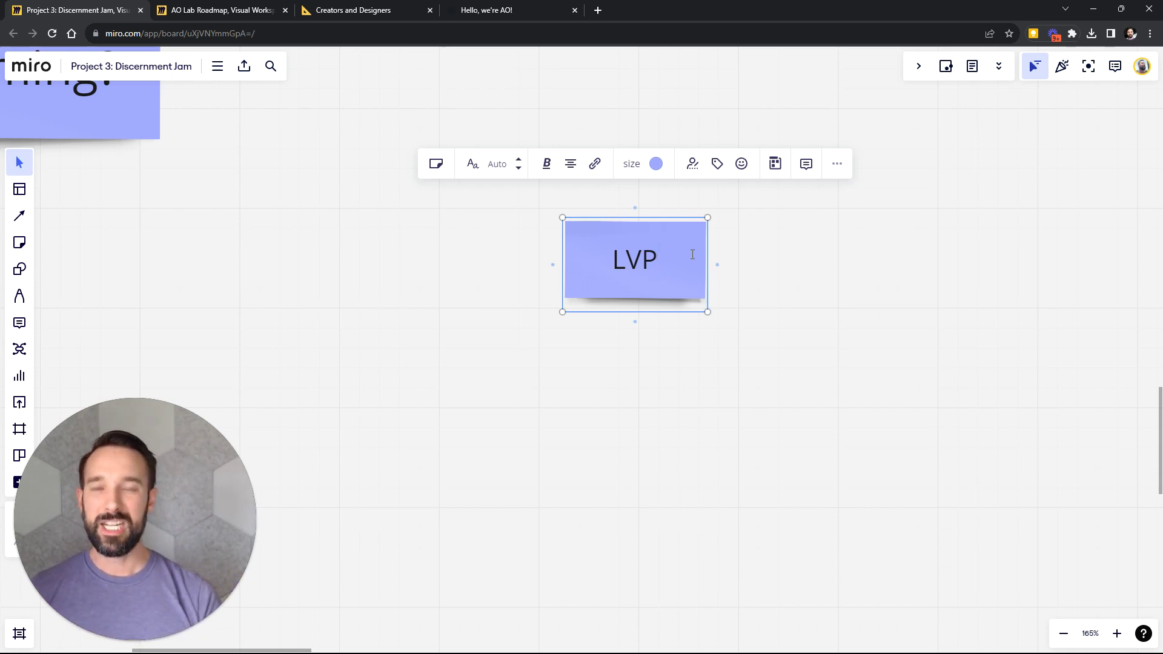
# Duplicate the LVP note and relabel the copy 'Do'.
pyautogui.click(497, 264)
pyautogui.moveTo(654, 274); pyautogui.dragTo(656, 177)
pyautogui.click(385, 235)
pyautogui.doubleClick(333, 232)
pyautogui.click(434, 175)
pyautogui.doubleClick(455, 167)
pyautogui.write('Do')
pyautogui.click(555, 174)
pyautogui.moveTo(802, 176); pyautogui.dragTo(428, 245)
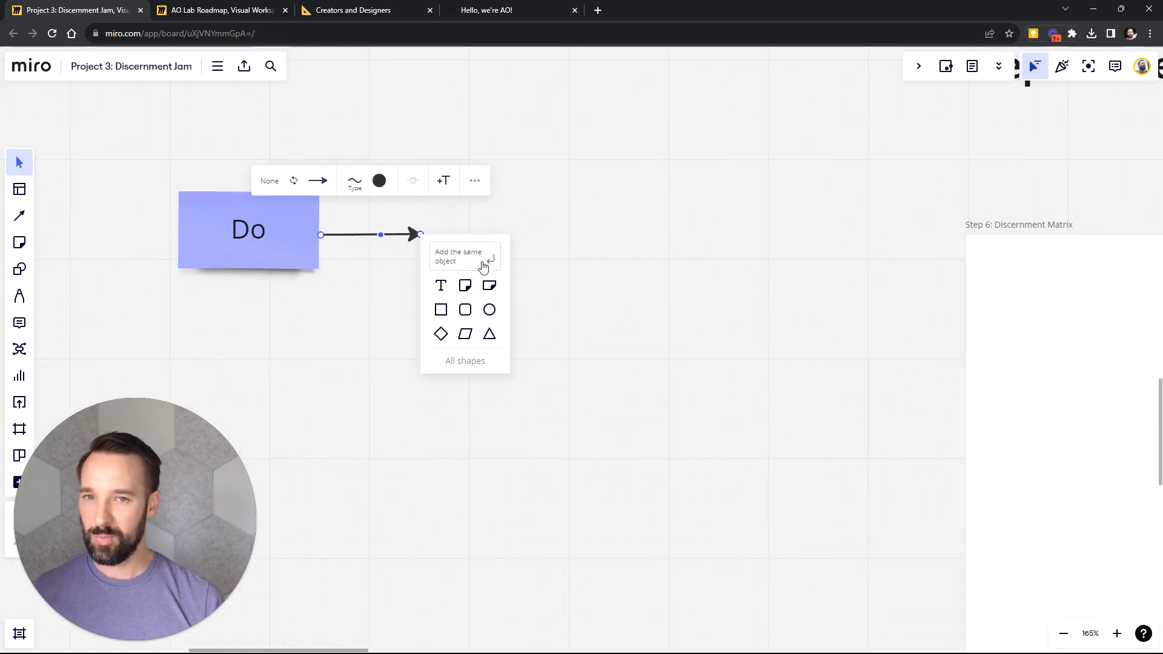
# Add an arrow-linked sticky after Do reading 'Turn in an Artifact'.
pyautogui.click(484, 261)
pyautogui.write('Ma')
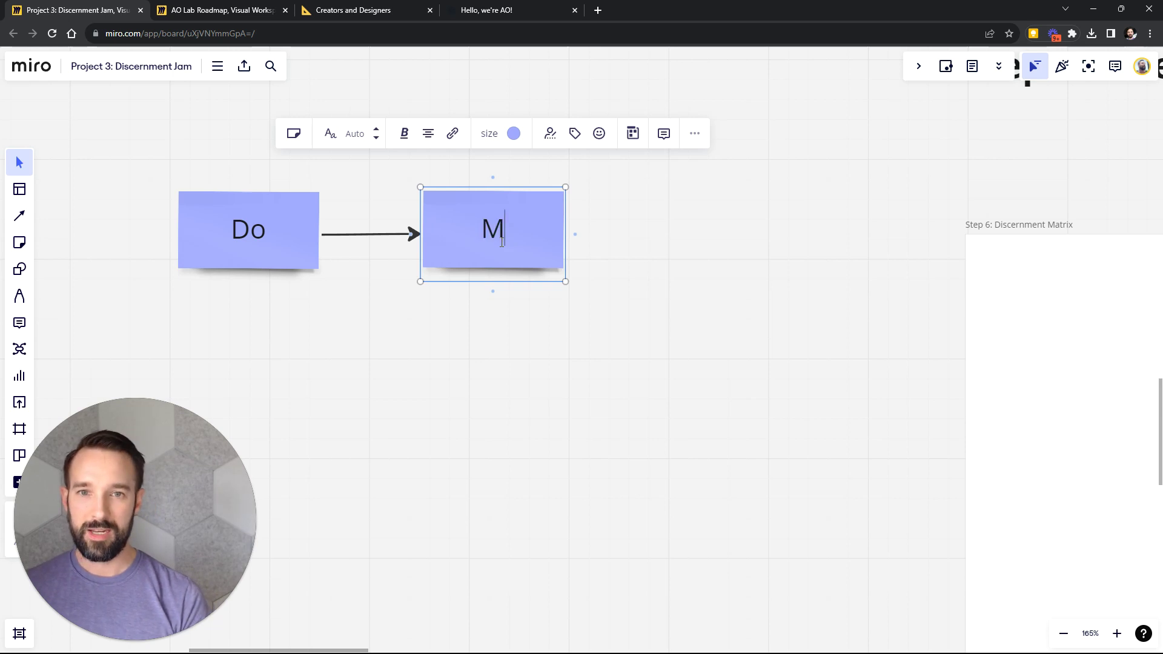
pyautogui.press('BackSpace')
pyautogui.press('BackSpace')
pyautogui.write('T')
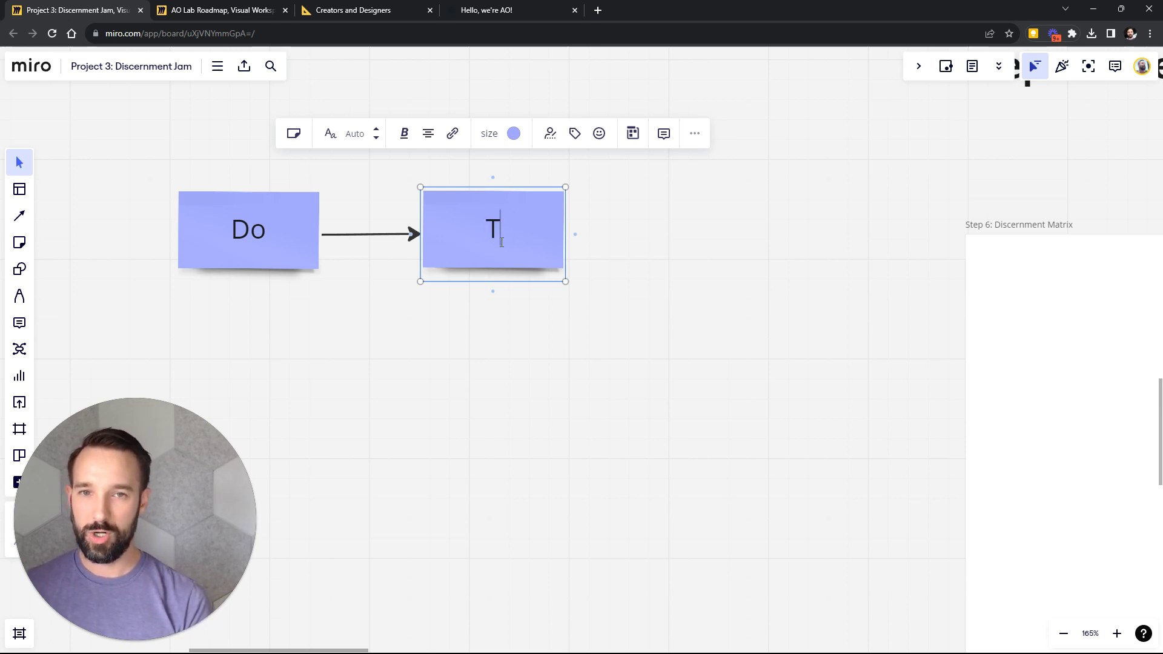
pyautogui.write('urn in a')
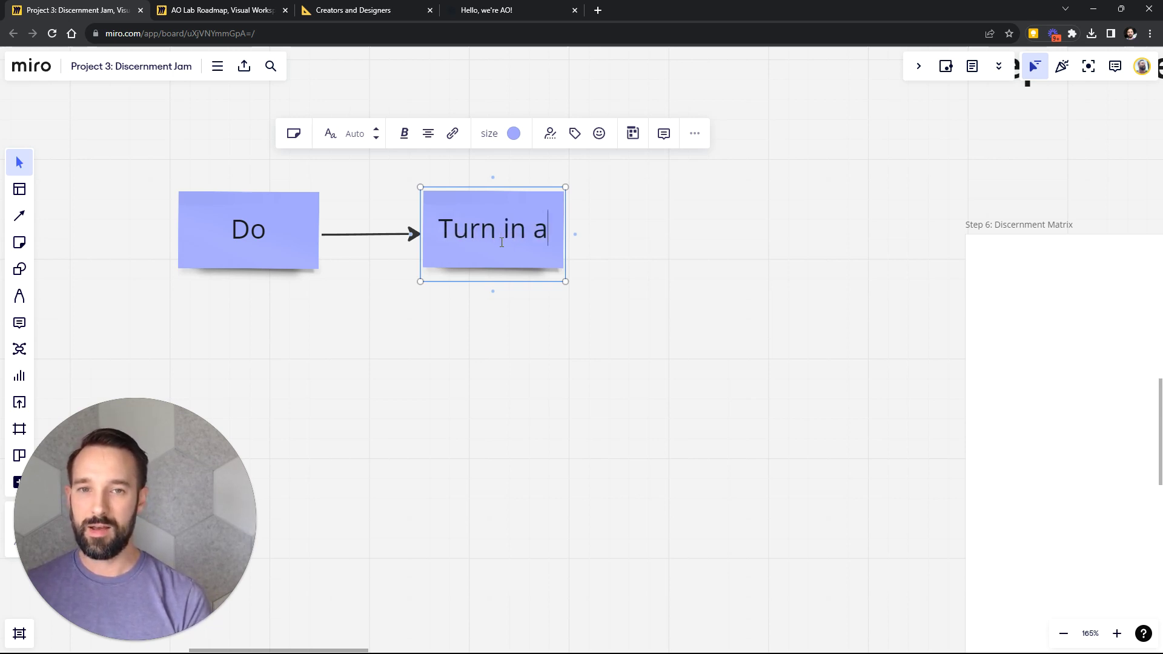
pyautogui.write('n Artifcat')
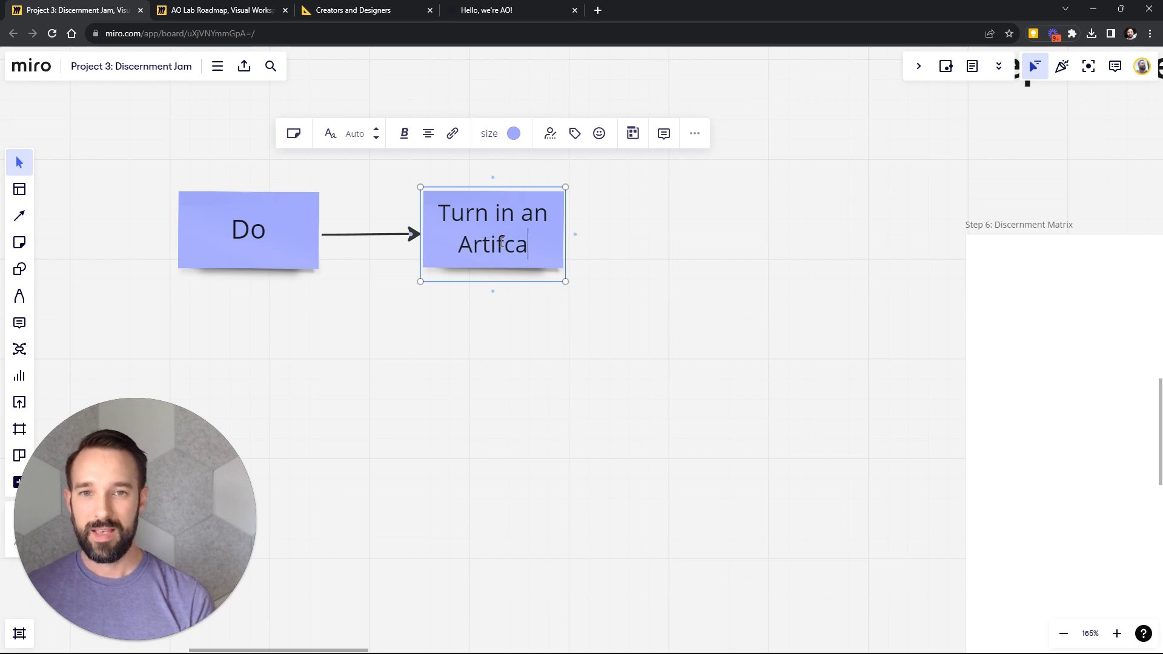
pyautogui.press('BackSpace')
pyautogui.press('BackSpace')
pyautogui.press('BackSpace')
pyautogui.write('act')
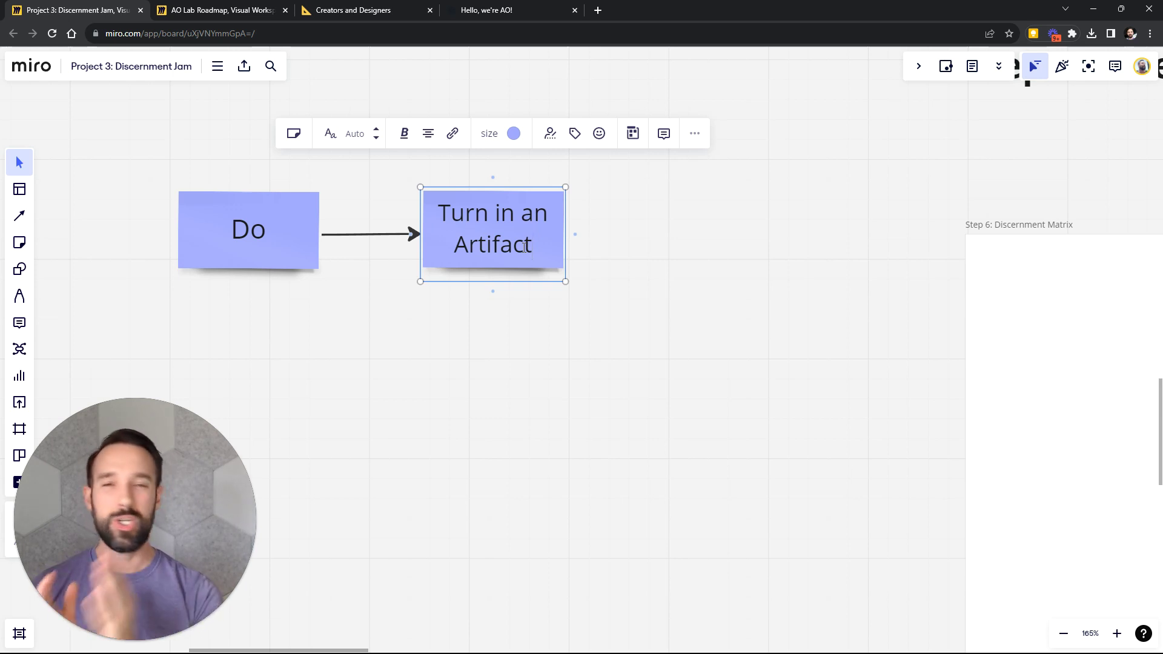
pyautogui.click(667, 422)
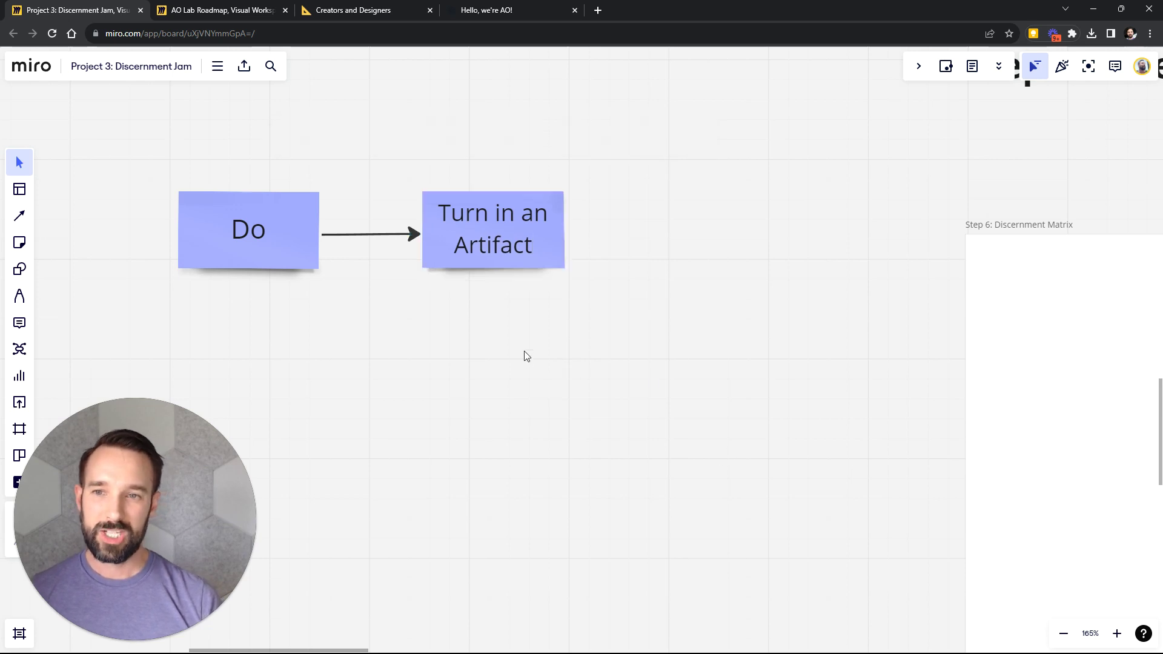
# Copy the Do note and relabel the copy 'Make a Video'.
pyautogui.click(384, 236)
pyautogui.click(292, 259)
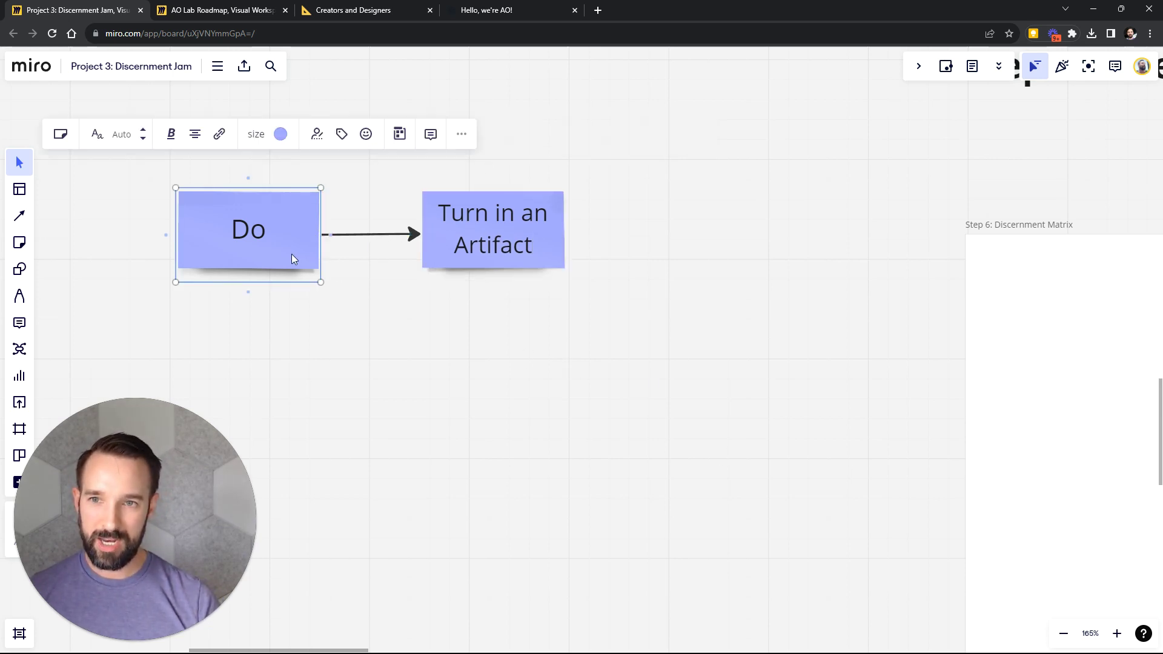
pyautogui.hotkey('ctrl', 'c')
pyautogui.hotkey('ctrl', 'v')
pyautogui.doubleClick(559, 363)
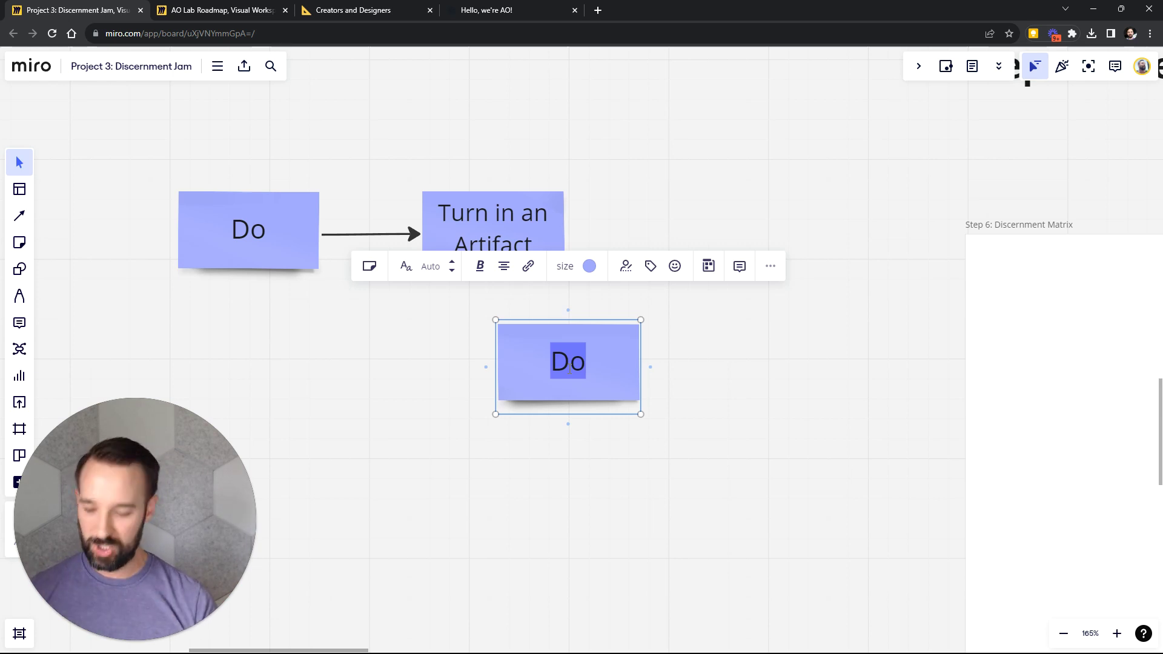
pyautogui.write('Make a Vd')
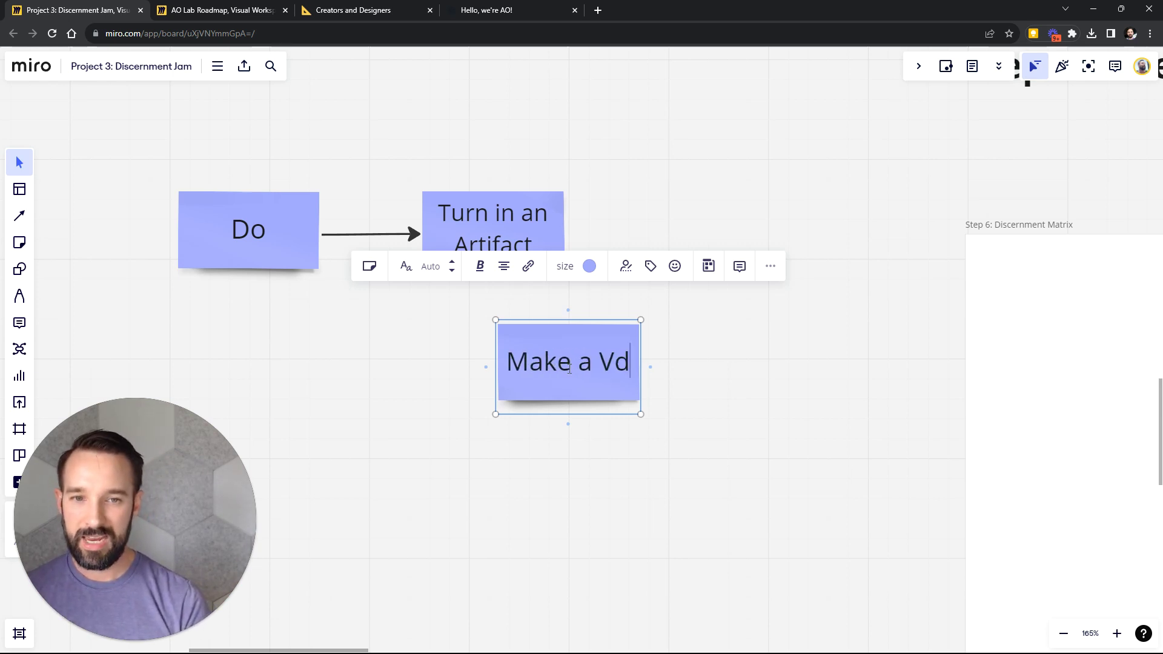
pyautogui.press('BackSpace')
pyautogui.write('oie')
pyautogui.press('BackSpace')
pyautogui.press('BackSpace')
pyautogui.press('BackSpace')
pyautogui.write('ideo')
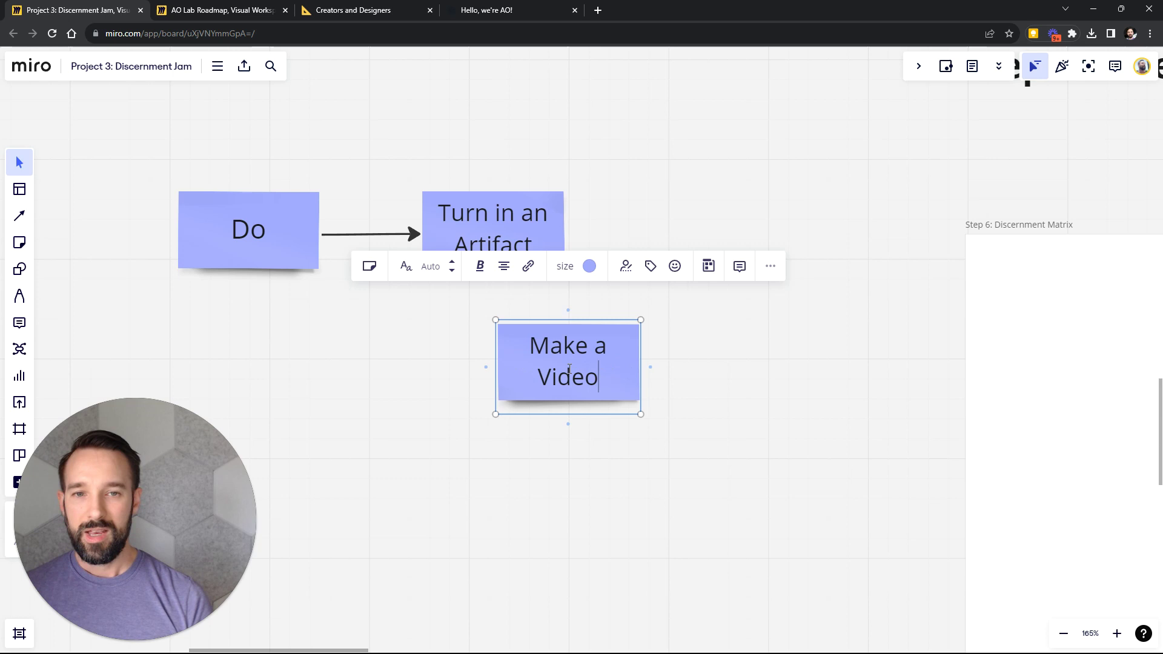
# Make the Make a Video note teal, shrink it and place it above Turn in an Artifact.
pyautogui.click(589, 266)
pyautogui.click(629, 325)
pyautogui.moveTo(600, 371); pyautogui.dragTo(500, 164)
pyautogui.moveTo(540, 120); pyautogui.dragTo(463, 177)
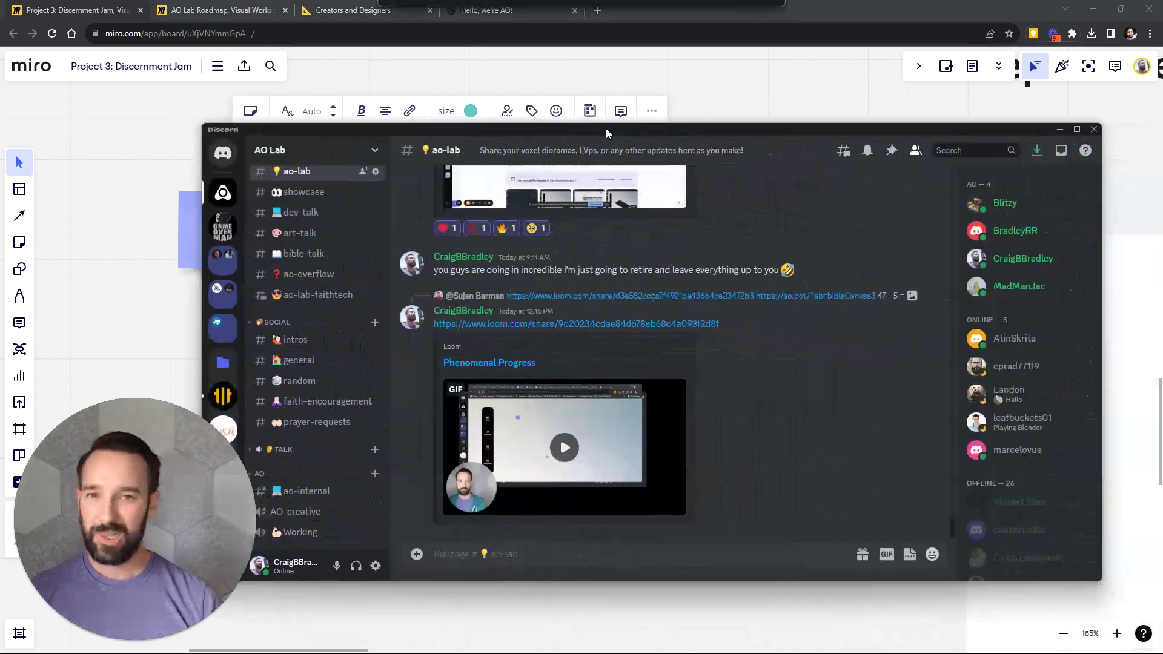
# Move Discord aside and open the November 3 complete-bronze-sheep Loom link from #ao-lab.
pyautogui.moveTo(606, 128); pyautogui.dragTo(460, 68)
pyautogui.scroll(15, 609, 346)
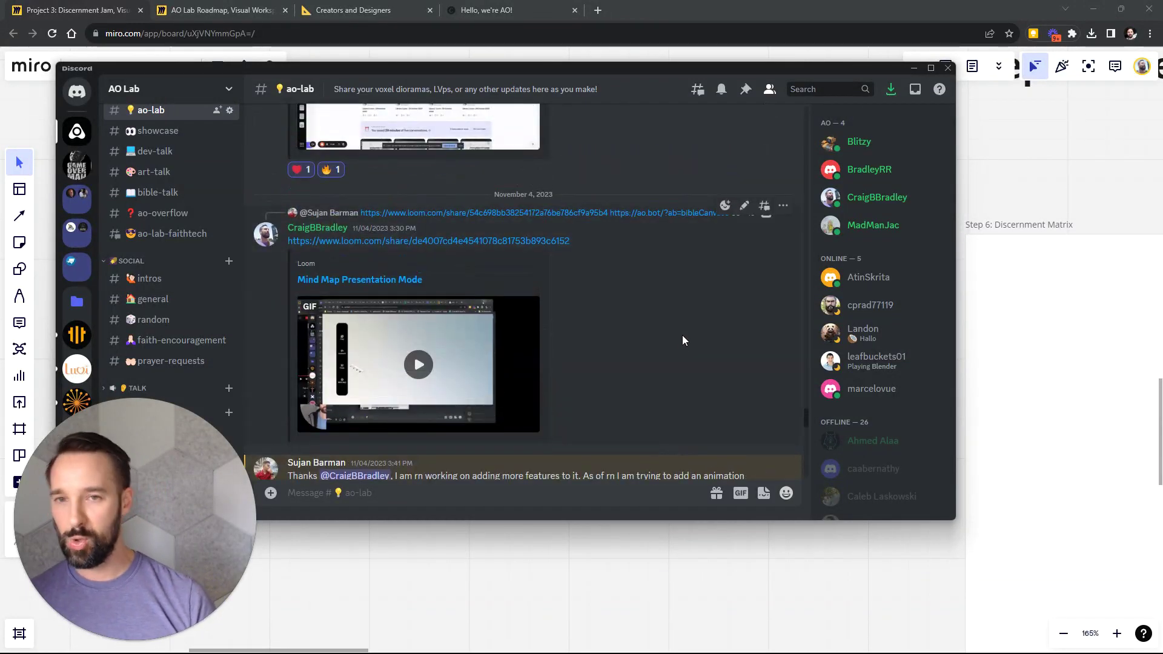
pyautogui.scroll(10, 672, 336)
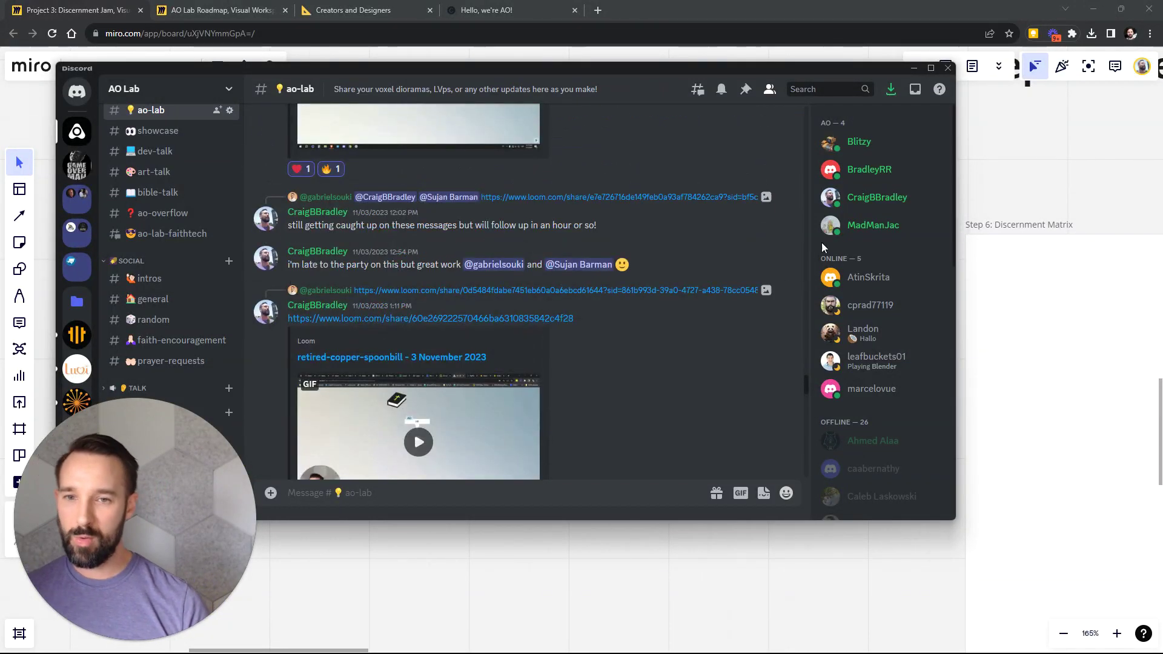
pyautogui.scroll(5, 424, 290)
pyautogui.scroll(-2, 339, 288)
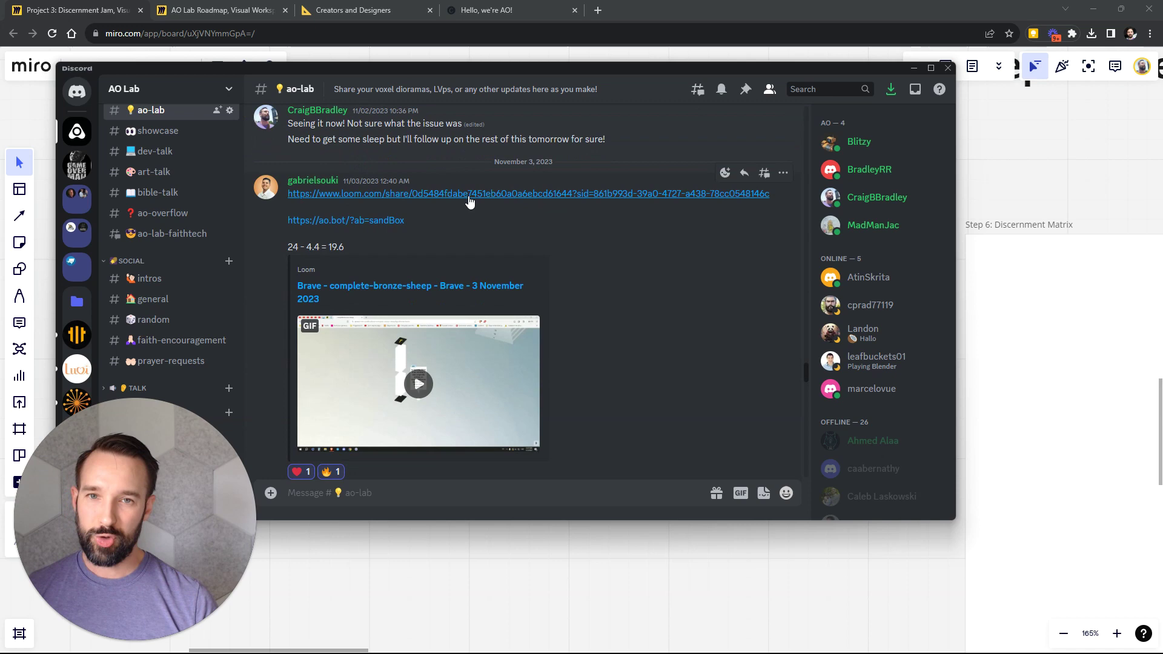
pyautogui.click(412, 194)
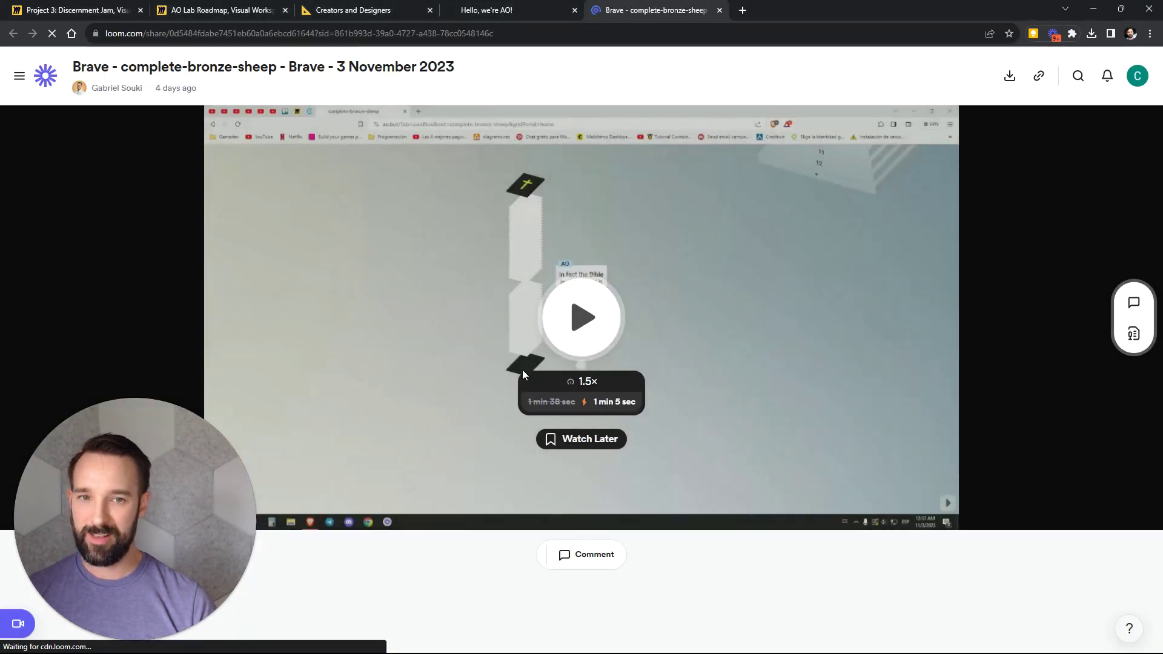
# Play the Loom video muted briefly, close its tab and bring Discord back.
pyautogui.click(602, 312)
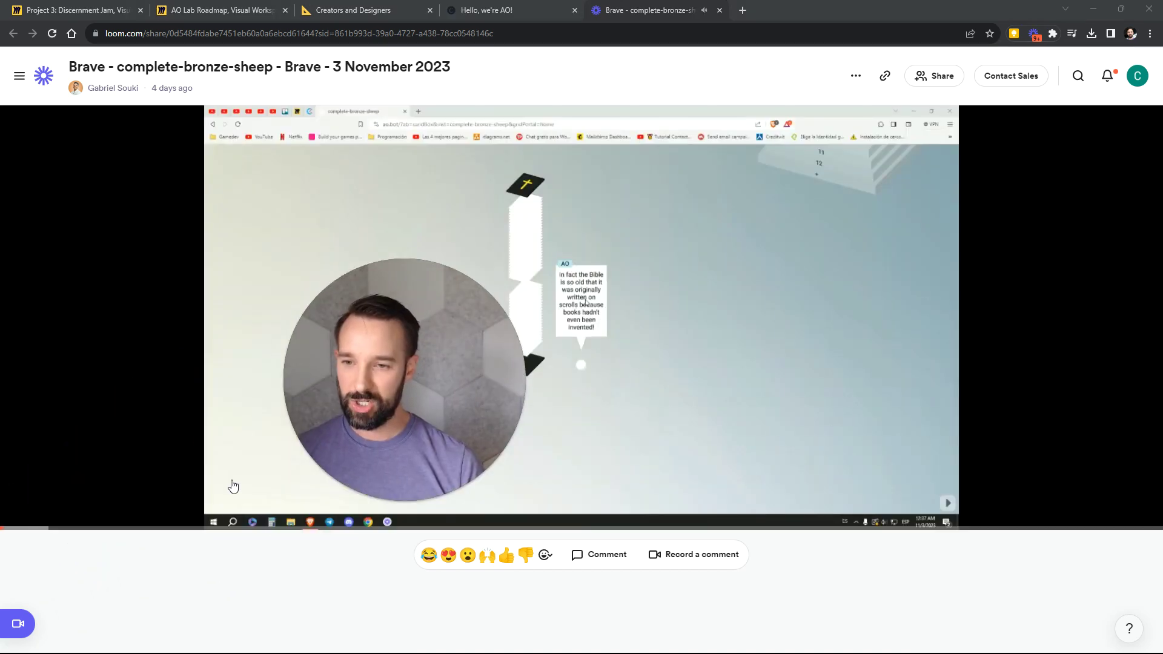
pyautogui.click(120, 510)
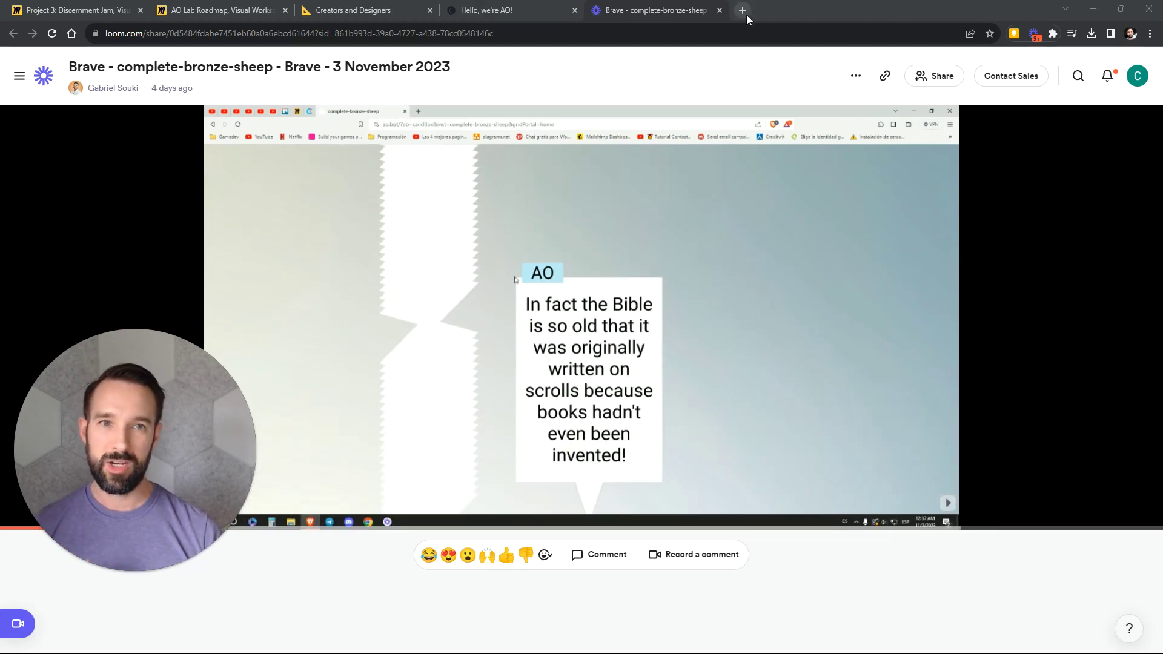
pyautogui.click(719, 10)
pyautogui.hotkey('alt', 'Tab')
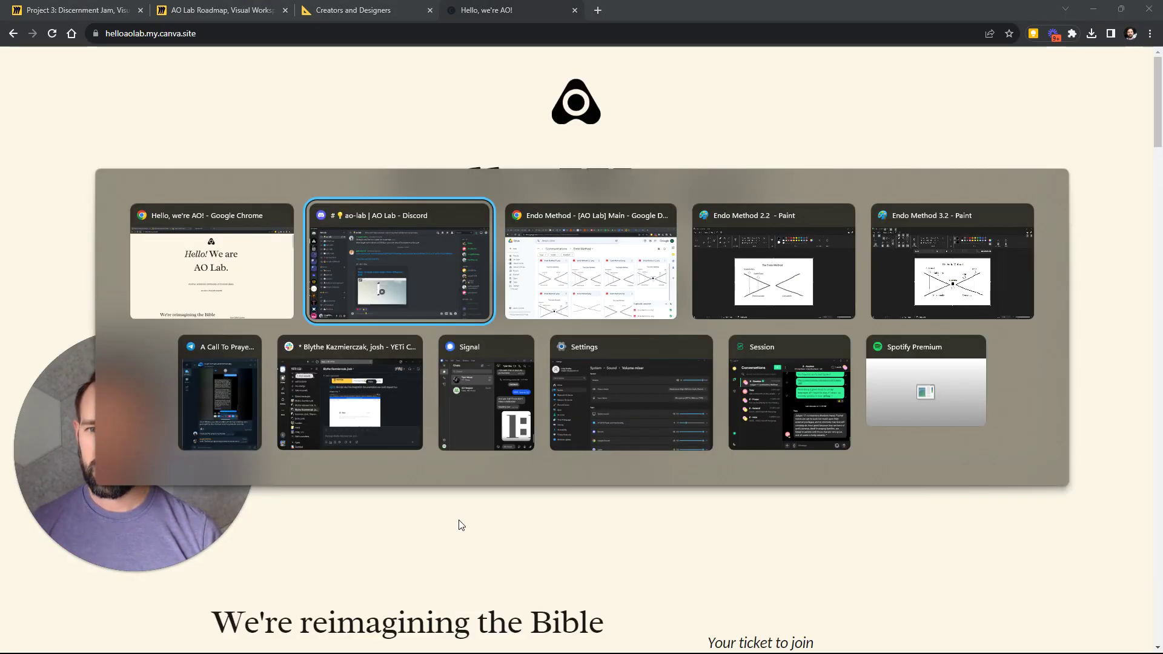
# Open the ao.bot panicky-brown-cow sandbox, confirm English as its language, then return to Discord.
pyautogui.click(348, 220)
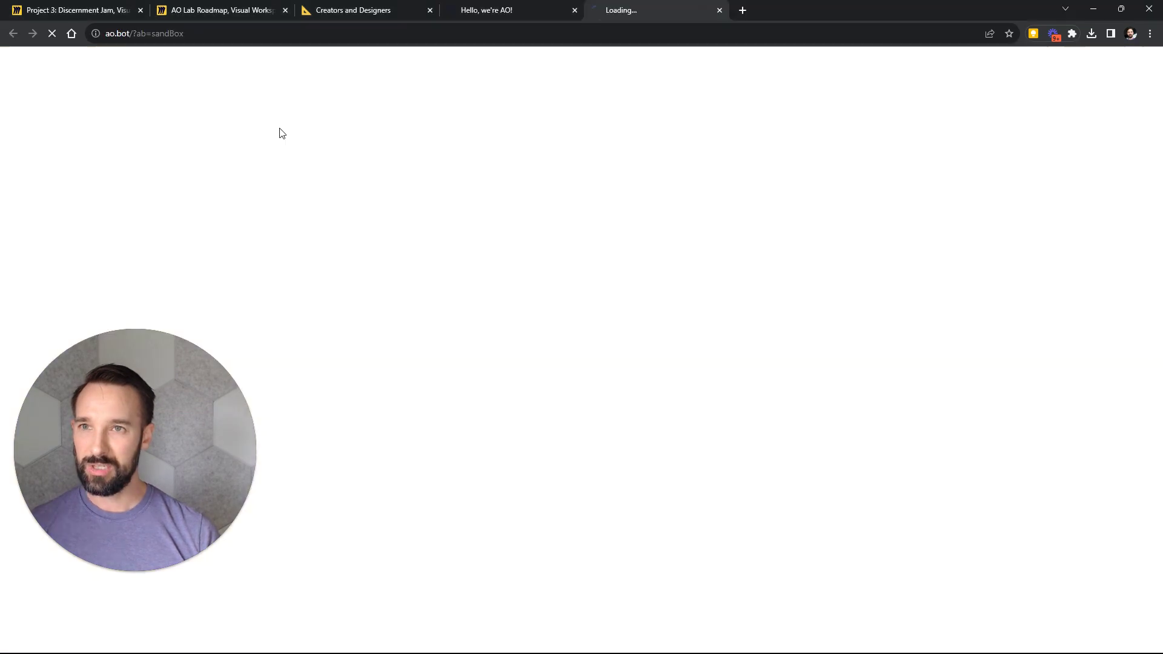
pyautogui.click(175, 9)
pyautogui.click(626, 9)
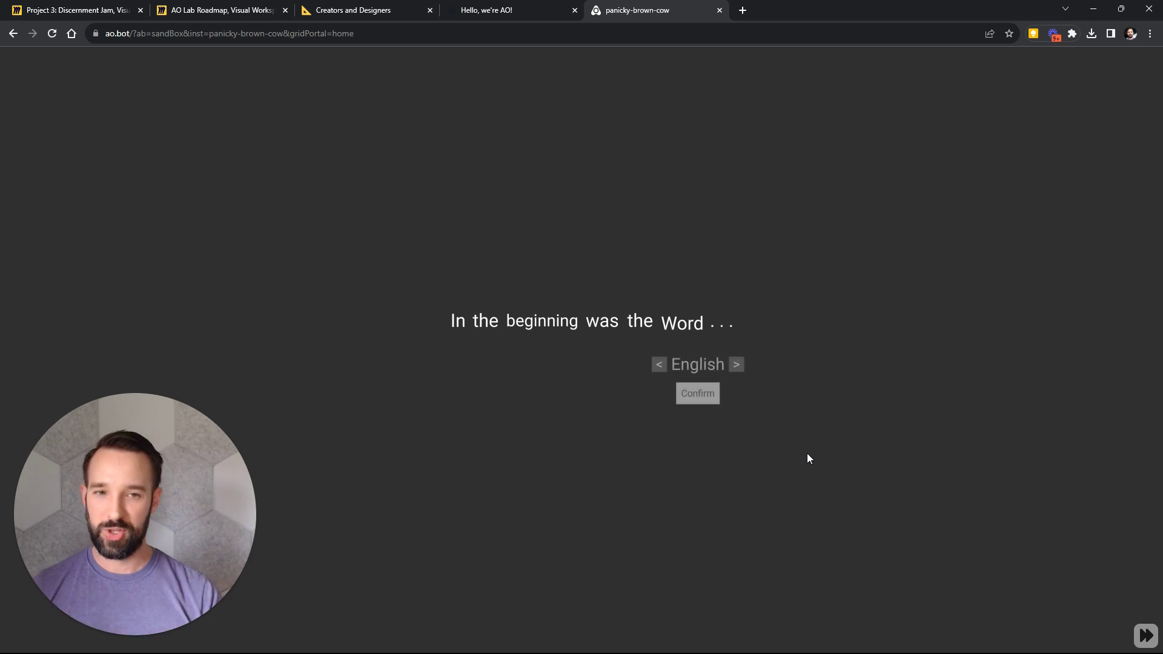
pyautogui.click(736, 364)
pyautogui.click(738, 364)
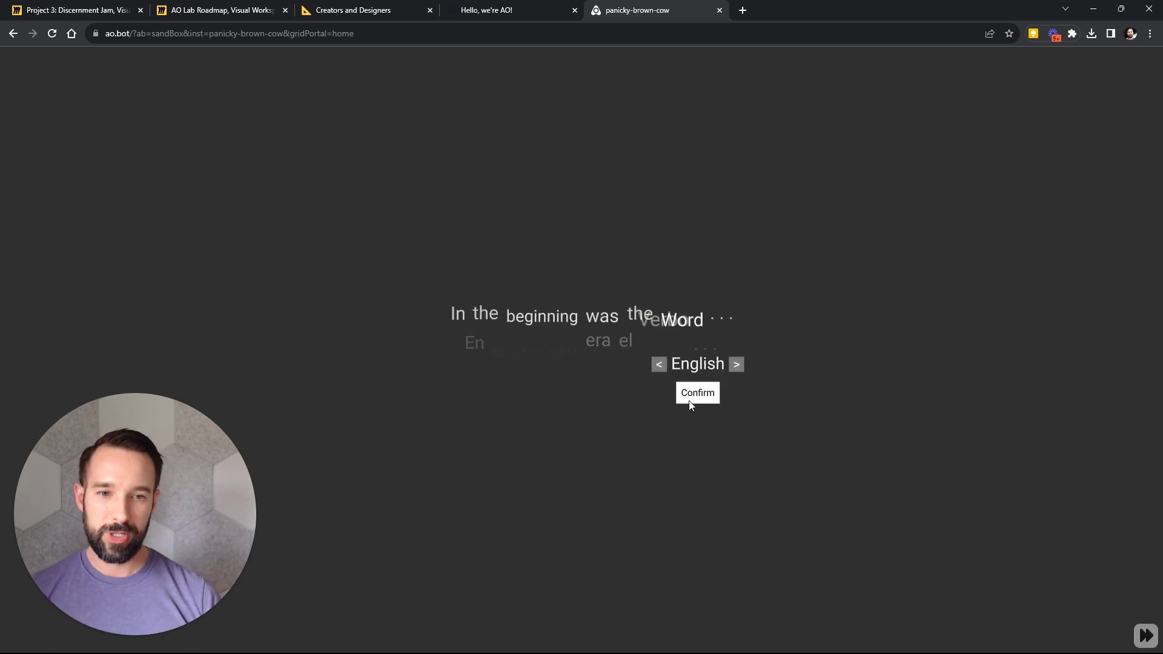
pyautogui.click(703, 400)
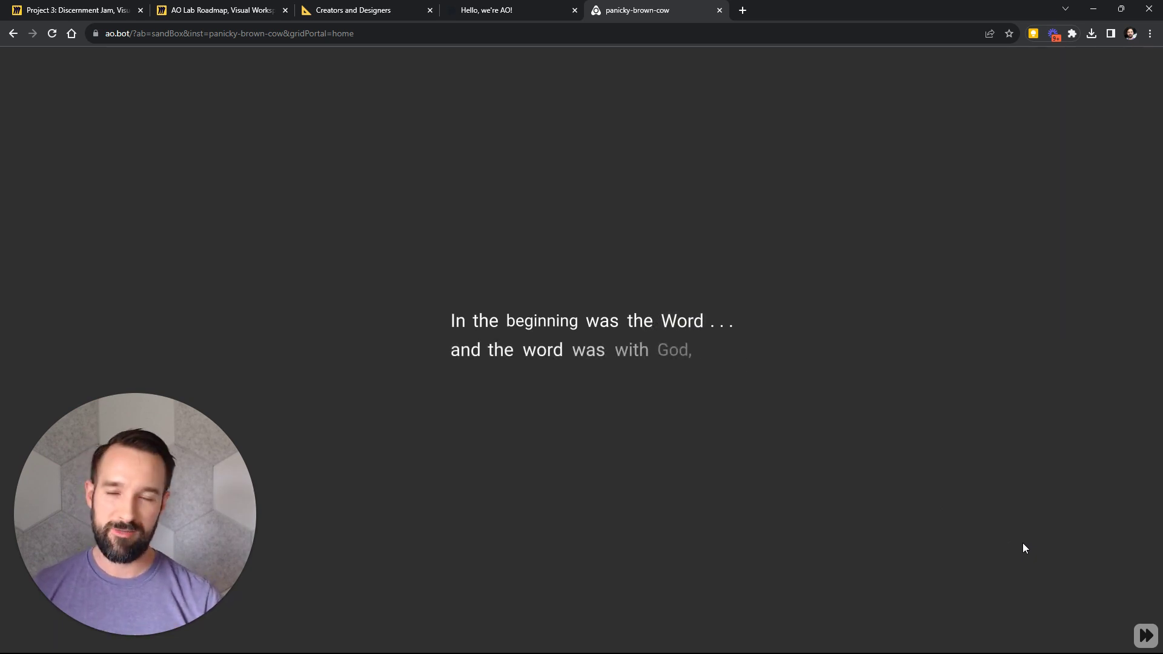
pyautogui.hotkey('alt', 'Tab')
# Scroll Discord to the newest Loom post, then close the panicky-brown-cow sandbox tab.
pyautogui.scroll(-5, 572, 267)
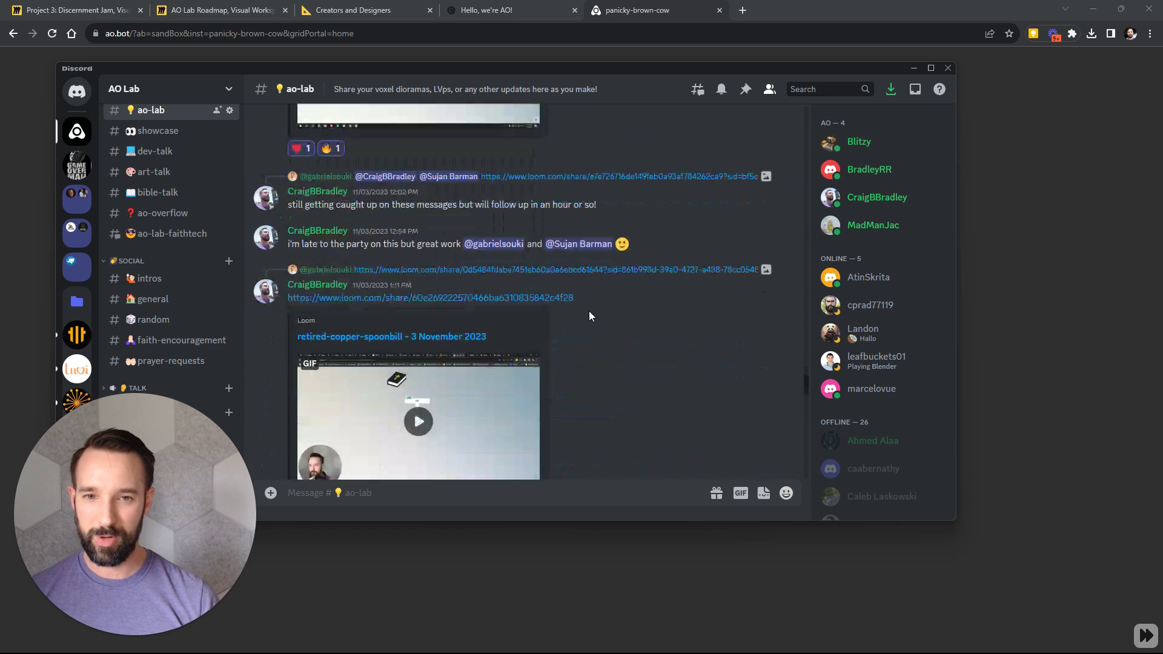
pyautogui.scroll(-10, 583, 299)
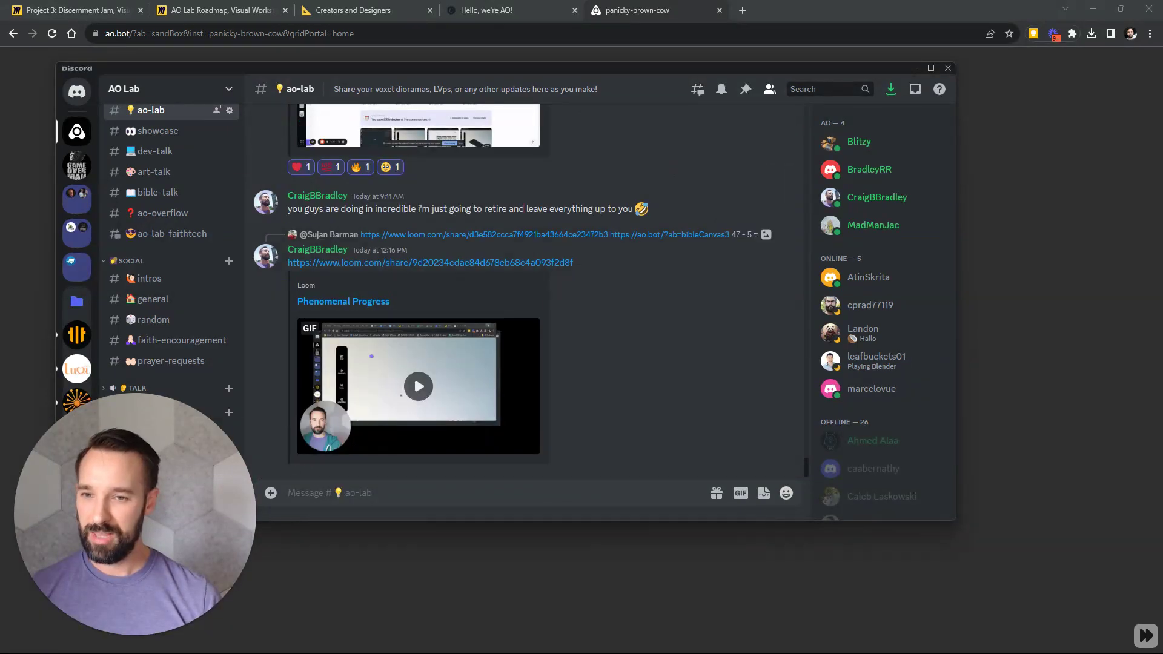
pyautogui.click(544, 594)
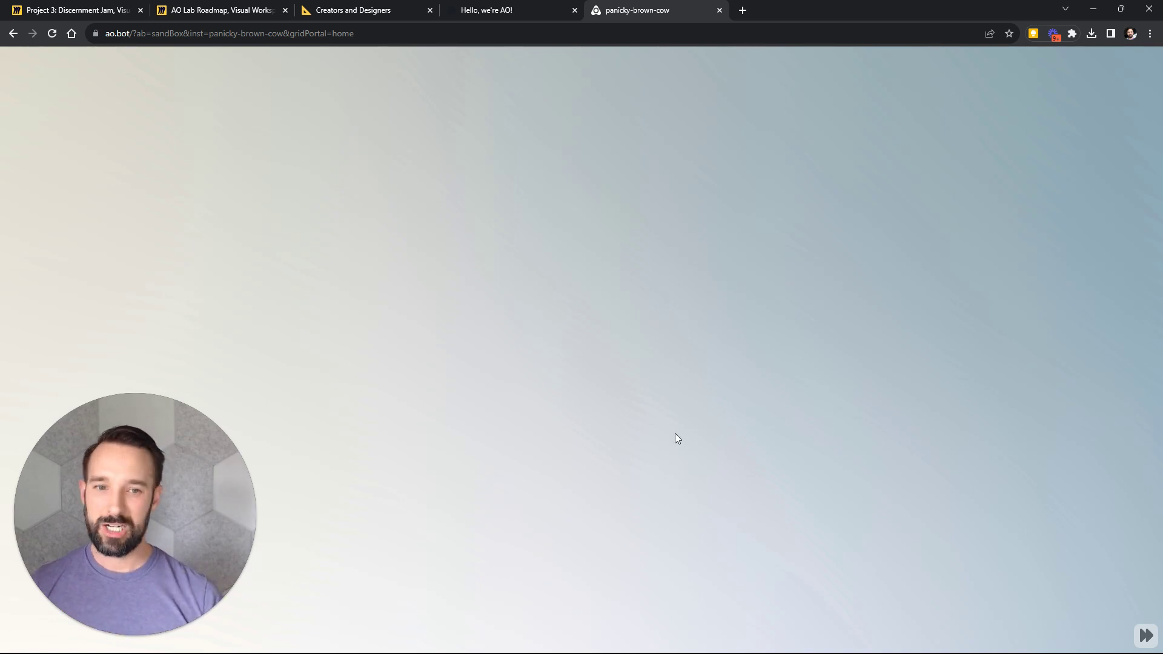
pyautogui.moveTo(219, 34); pyautogui.dragTo(378, 33)
pyautogui.click(1147, 641)
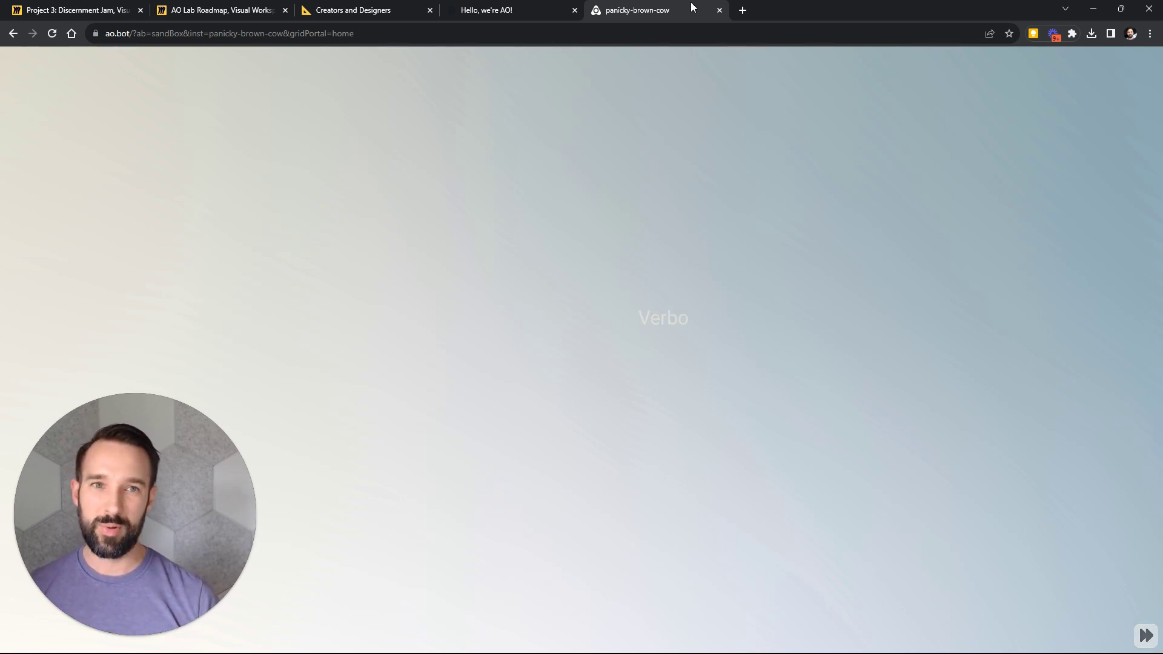
pyautogui.click(720, 11)
# On the Discernment Jam board, duplicate the tagged Turn in an Artifact note below, linked by a down arrow.
pyautogui.click(242, 10)
pyautogui.click(81, 6)
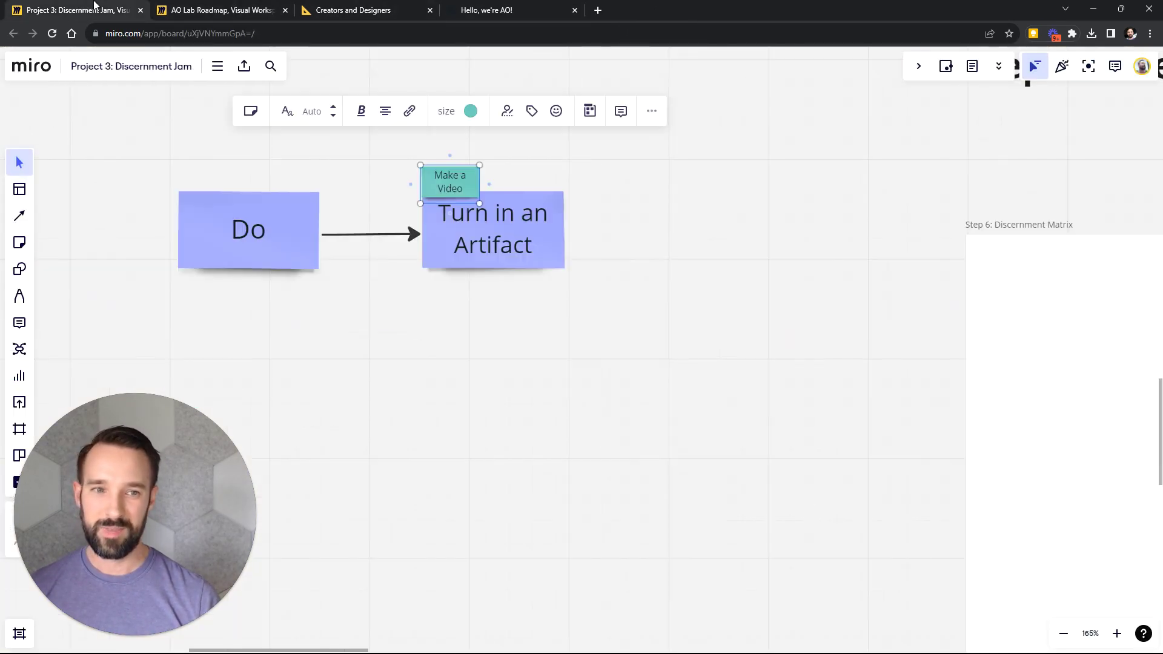
pyautogui.click(513, 246)
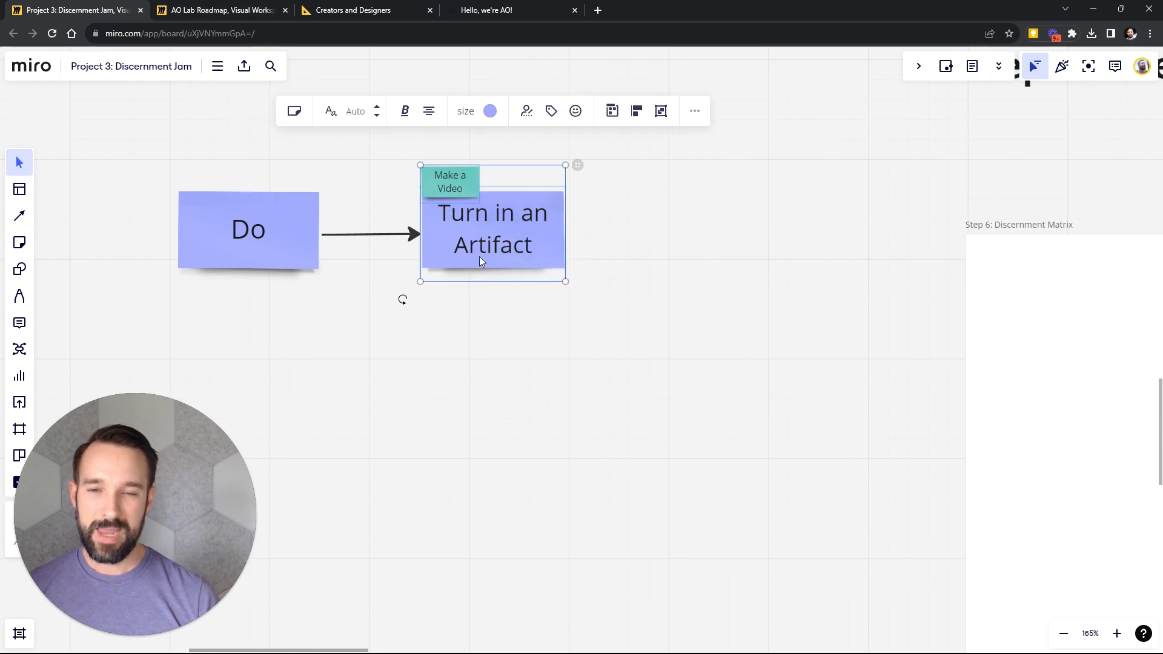
pyautogui.hotkey('ctrl', 'd')
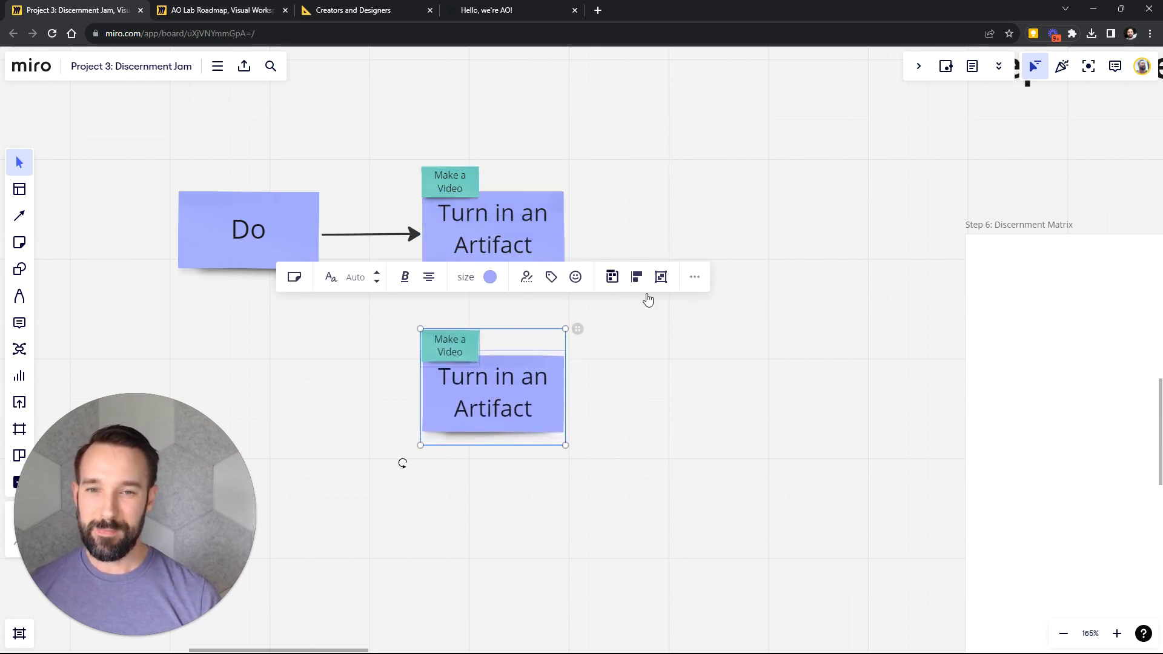
pyautogui.click(561, 351)
pyautogui.moveTo(643, 310); pyautogui.dragTo(447, 444)
pyautogui.moveTo(480, 400); pyautogui.dragTo(463, 492)
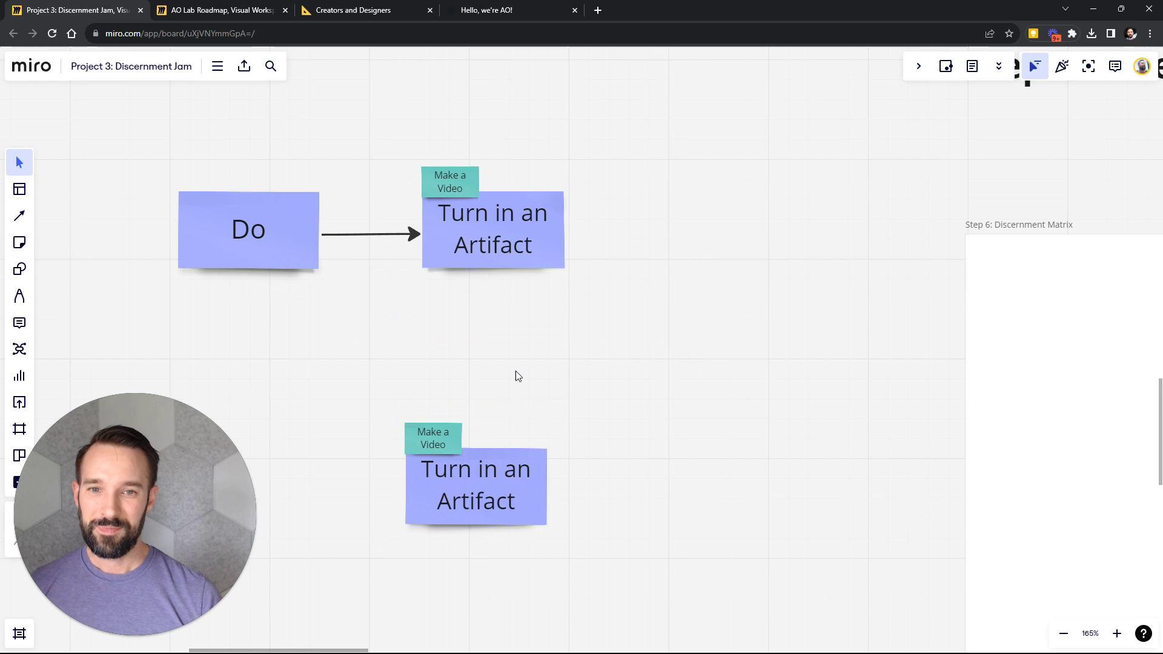
pyautogui.click(508, 258)
pyautogui.moveTo(493, 300); pyautogui.dragTo(494, 330)
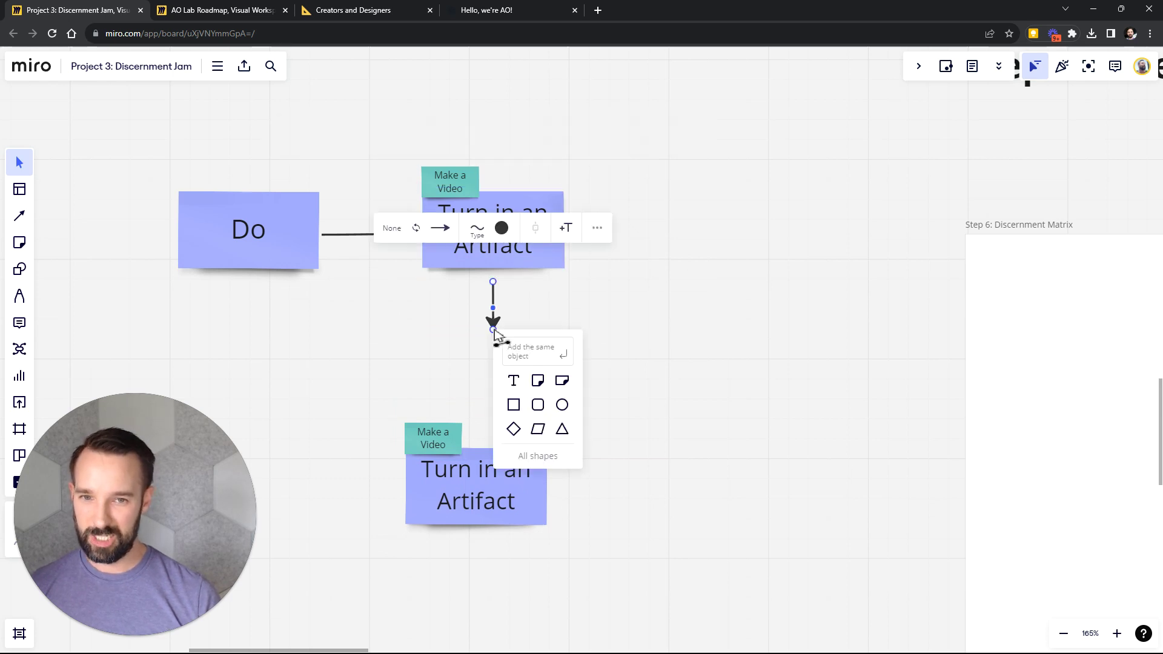
pyautogui.click(470, 504)
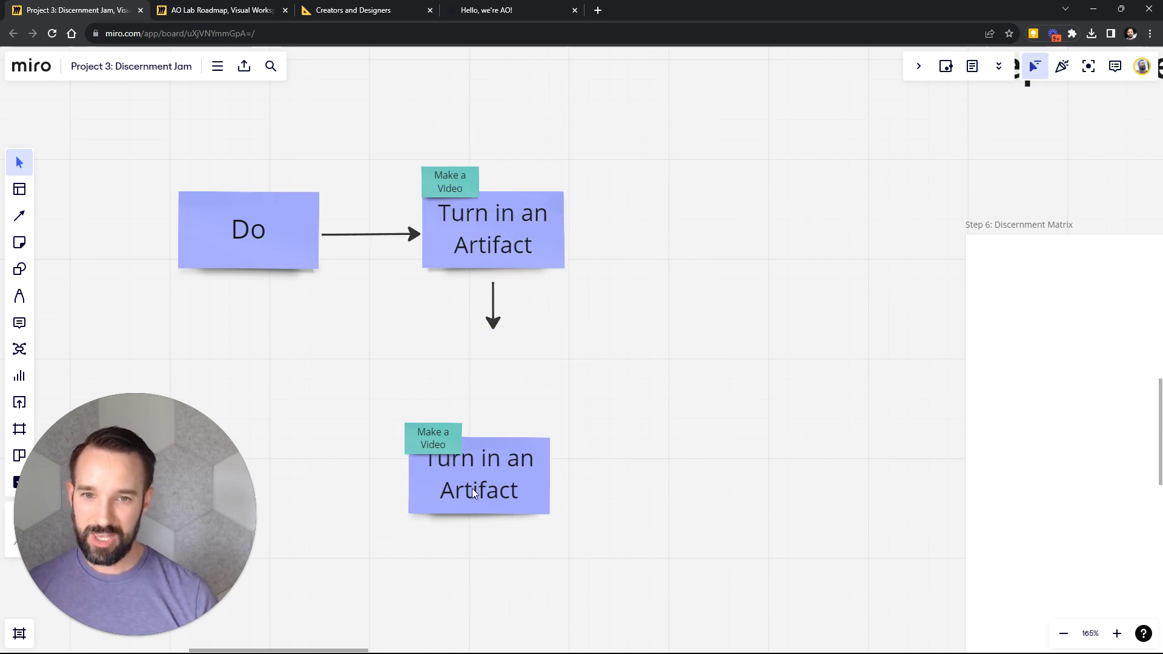
pyautogui.moveTo(470, 503); pyautogui.dragTo(484, 391)
# Copy the Make a Video tag beside the arrow as a light purple 'REPOND' label.
pyautogui.click(471, 184)
pyautogui.keyDown('alt'); pyautogui.moveTo(472, 184); pyautogui.dragTo(566, 274); pyautogui.keyUp('alt')
pyautogui.doubleClick(568, 277)
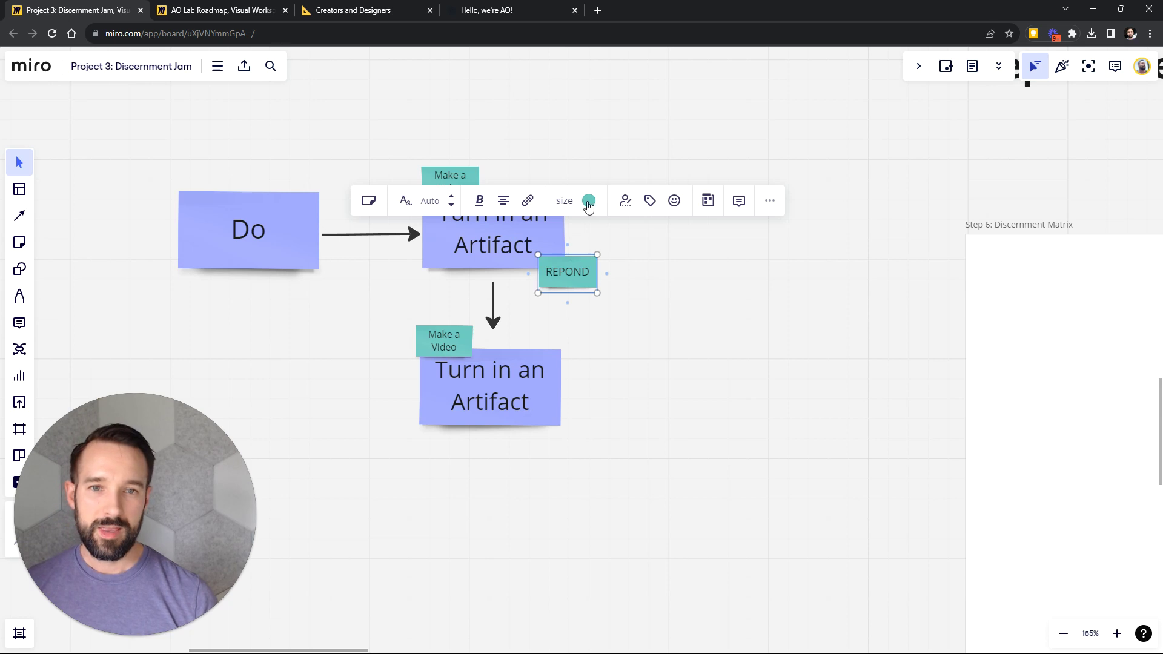
pyautogui.click(588, 205)
pyautogui.click(603, 289)
pyautogui.moveTo(545, 291); pyautogui.dragTo(528, 319)
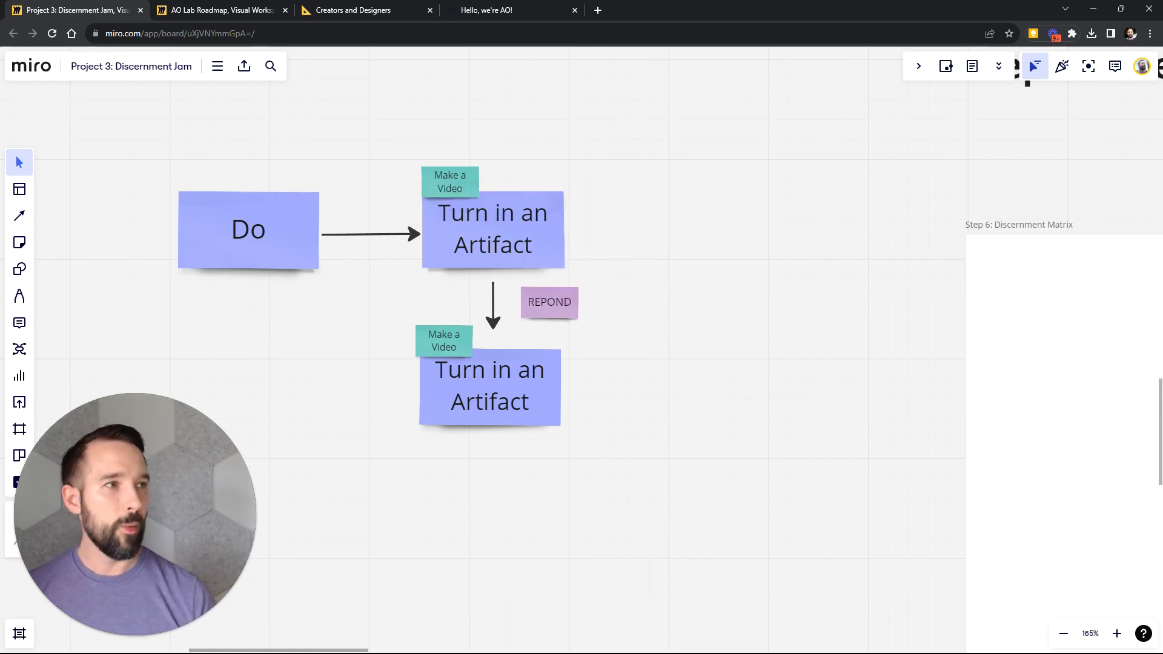
pyautogui.hotkey('alt', 'Tab')
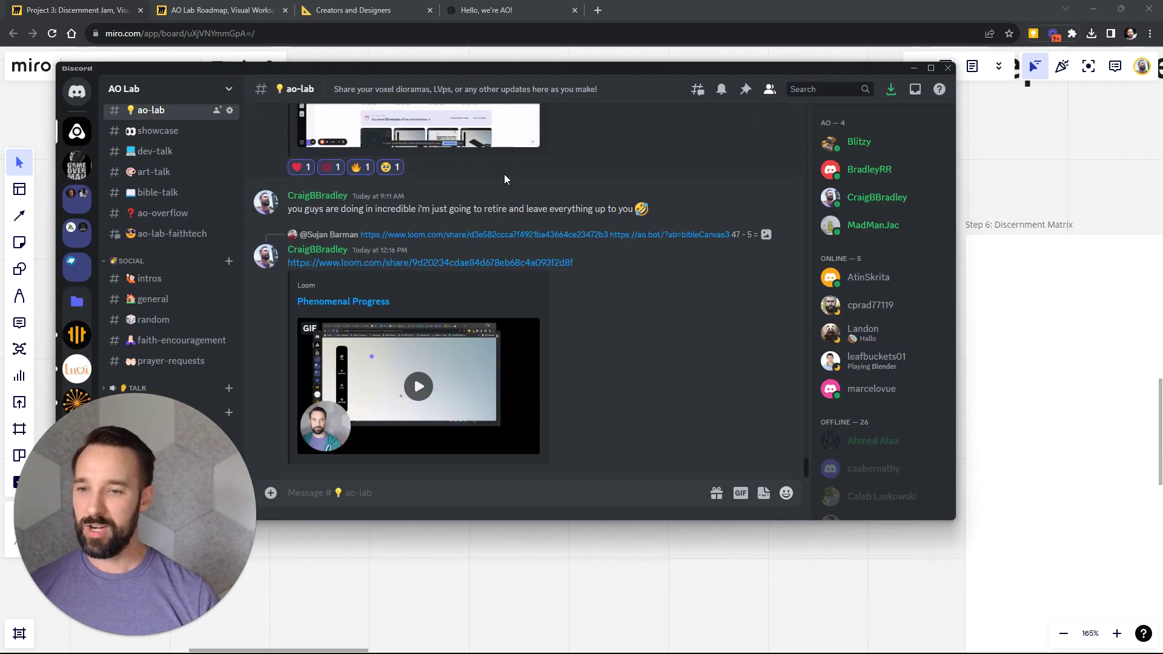
pyautogui.scroll(8, 551, 254)
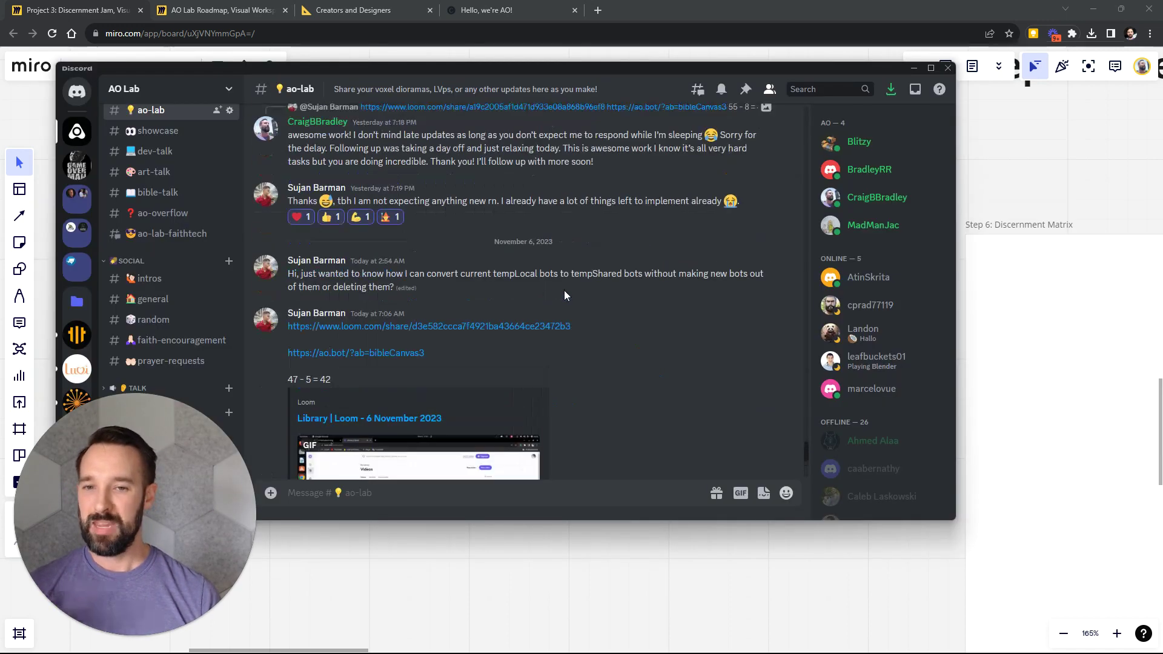
pyautogui.scroll(15, 562, 290)
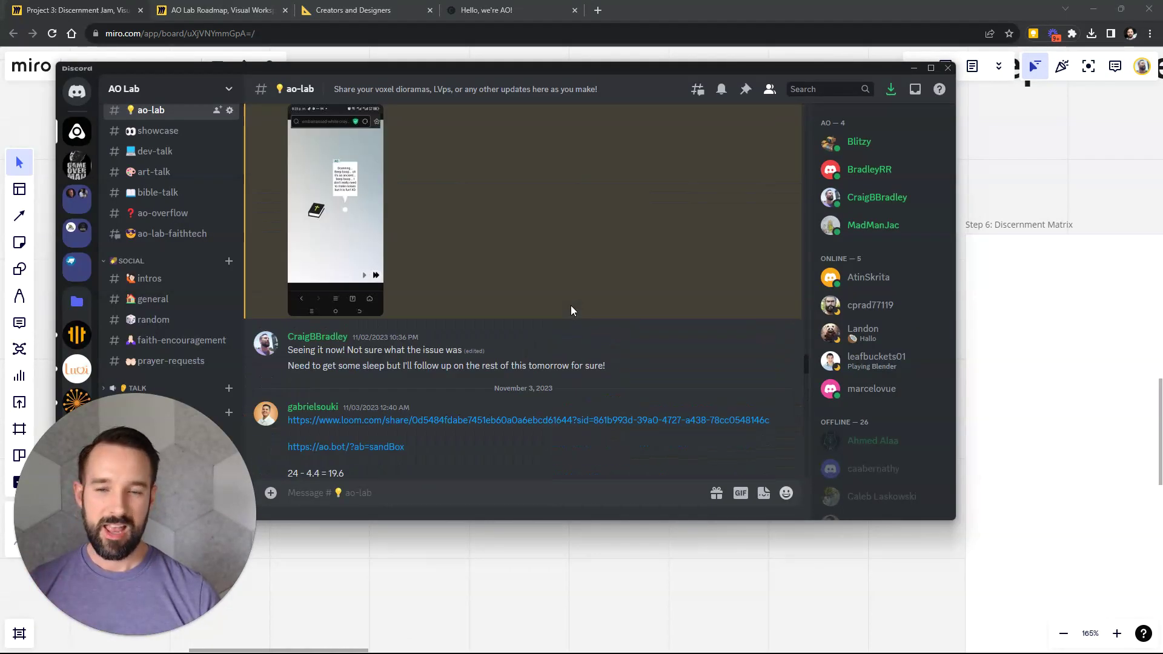
pyautogui.scroll(15, 575, 324)
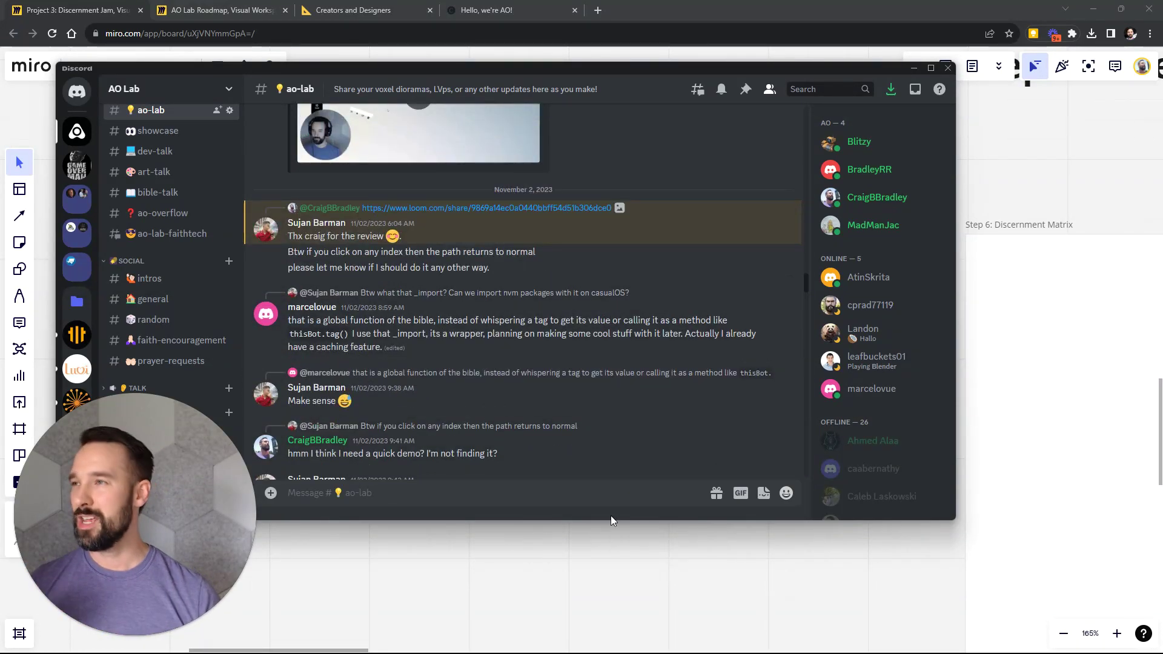
pyautogui.click(559, 559)
pyautogui.scroll(-8, 497, 336)
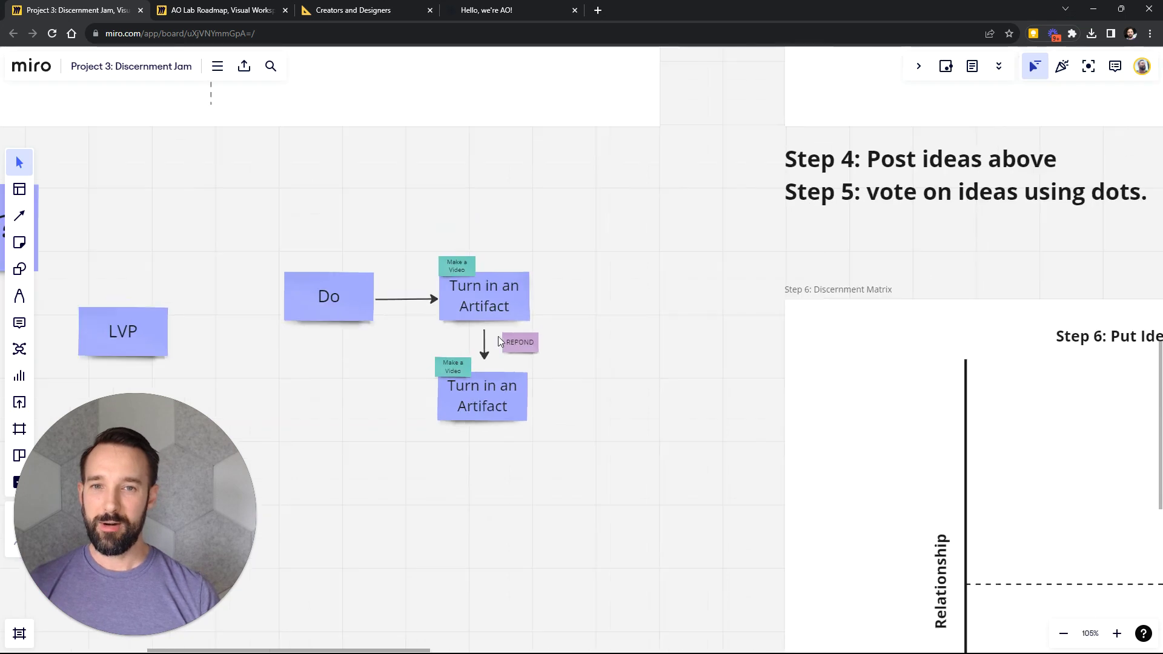
pyautogui.moveTo(498, 330); pyautogui.dragTo(664, 301)
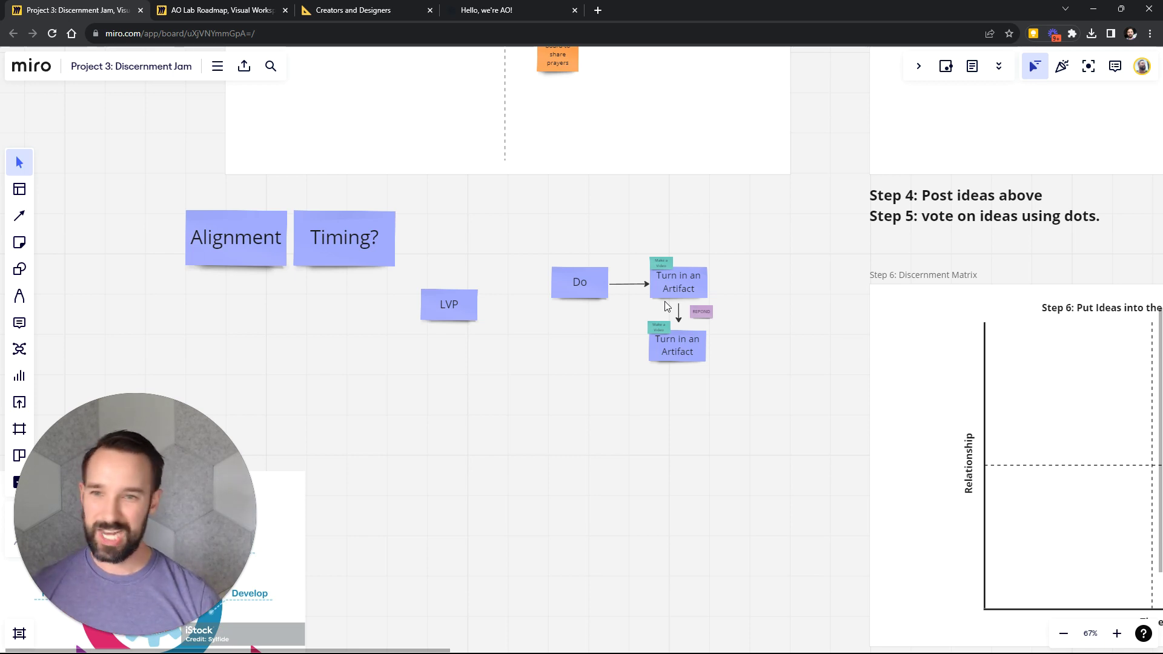
pyautogui.scroll(-5, 656, 288)
pyautogui.moveTo(663, 303); pyautogui.dragTo(533, 445)
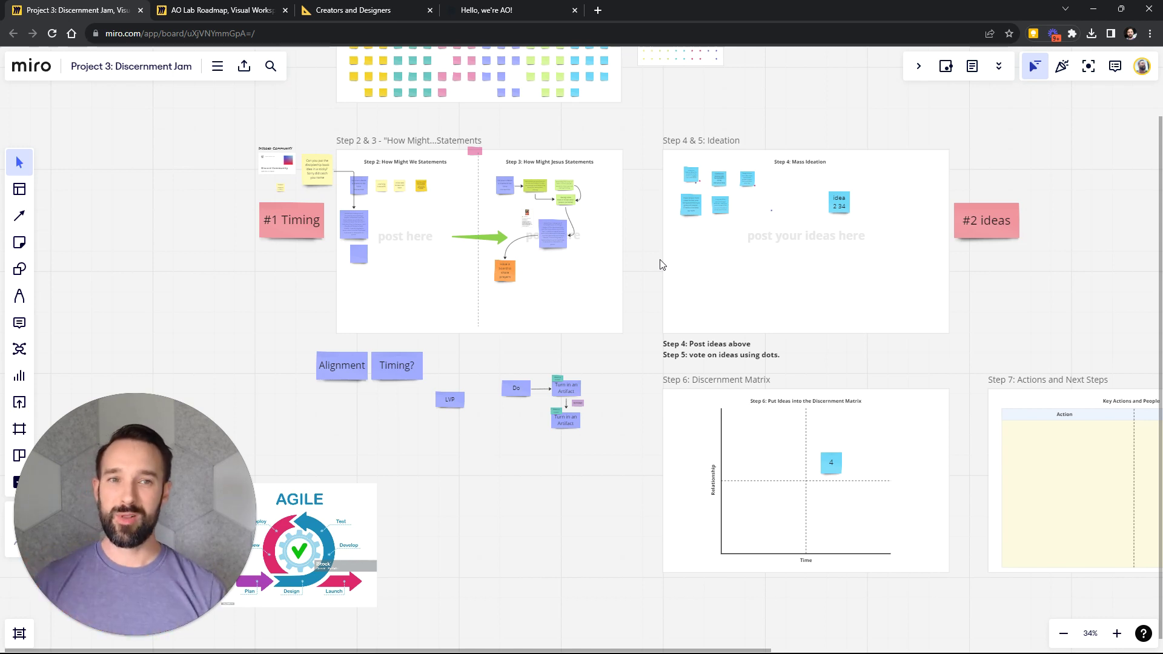
pyautogui.hscroll(4, 760, 169)
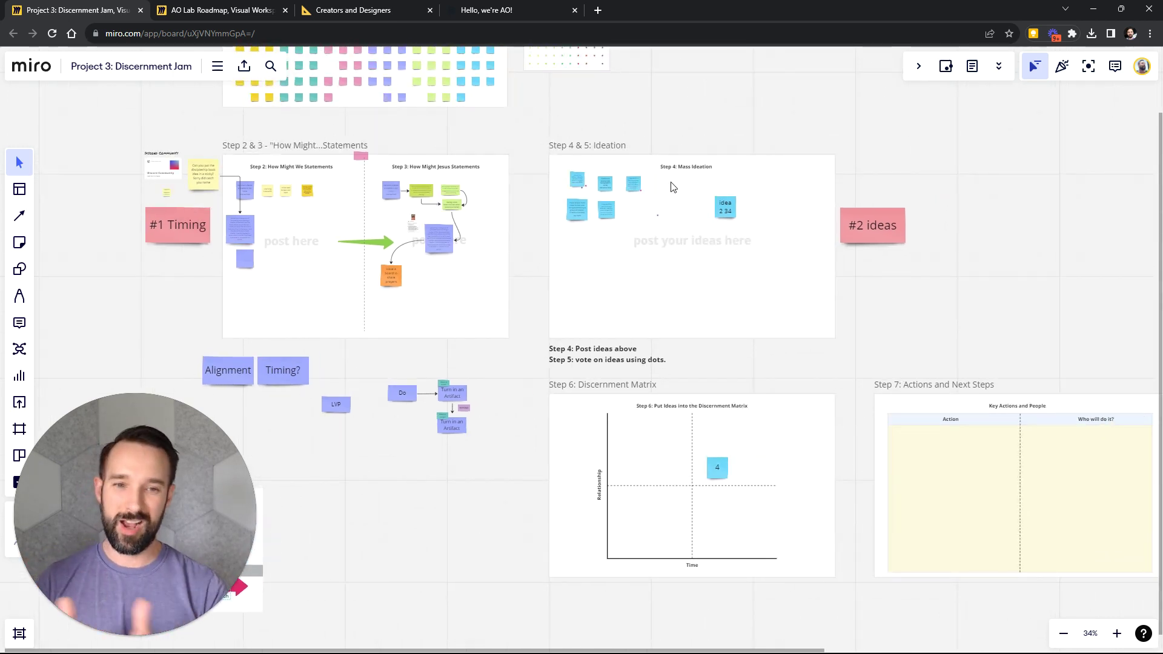
pyautogui.hscroll(6, 631, 223)
pyautogui.scroll(-1, 581, 206)
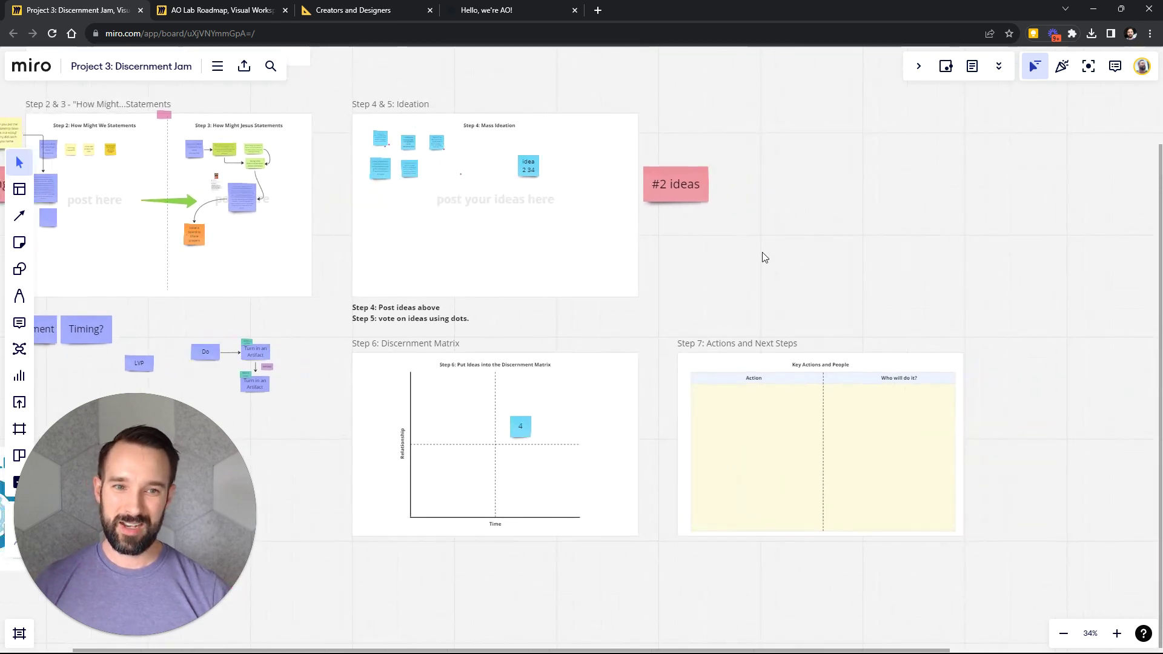
pyautogui.scroll(-2, 720, 432)
pyautogui.hscroll(2, 703, 363)
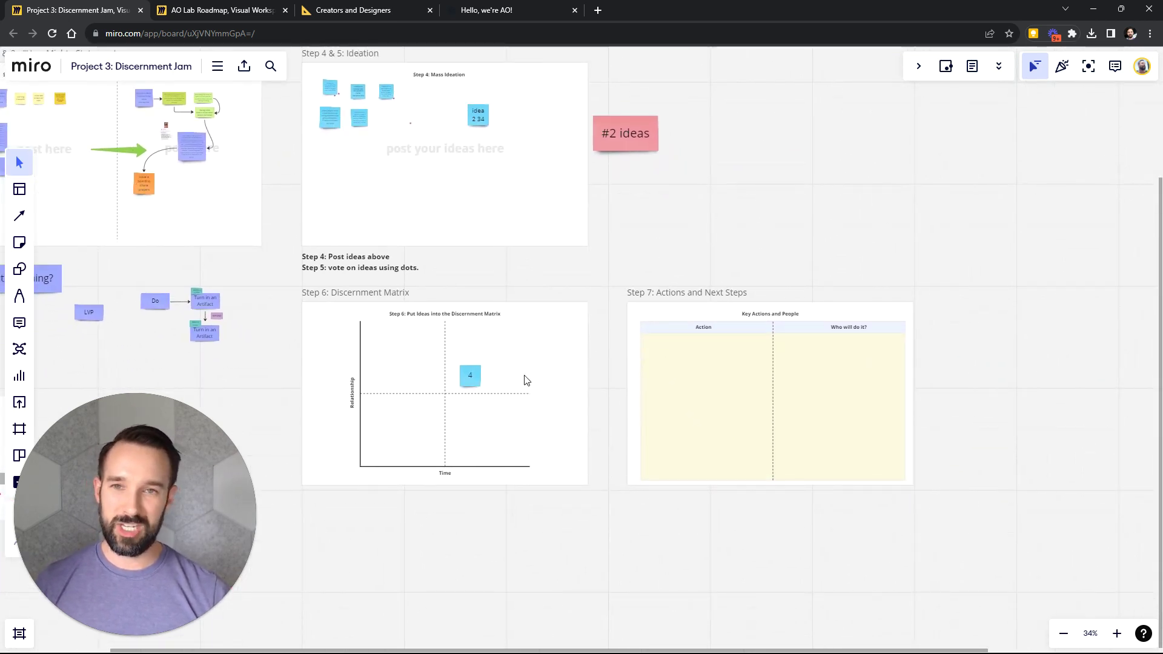
pyautogui.scroll(4, 524, 380)
pyautogui.hscroll(-5, 545, 375)
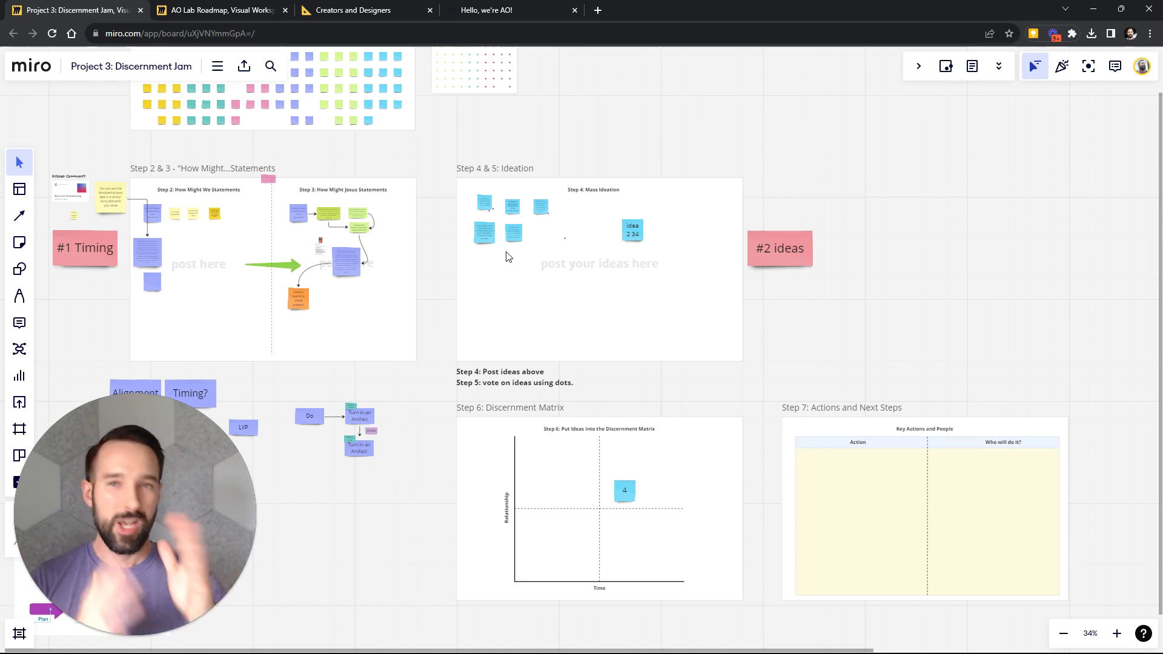
pyautogui.hscroll(-6, 406, 182)
pyautogui.scroll(-3, 424, 194)
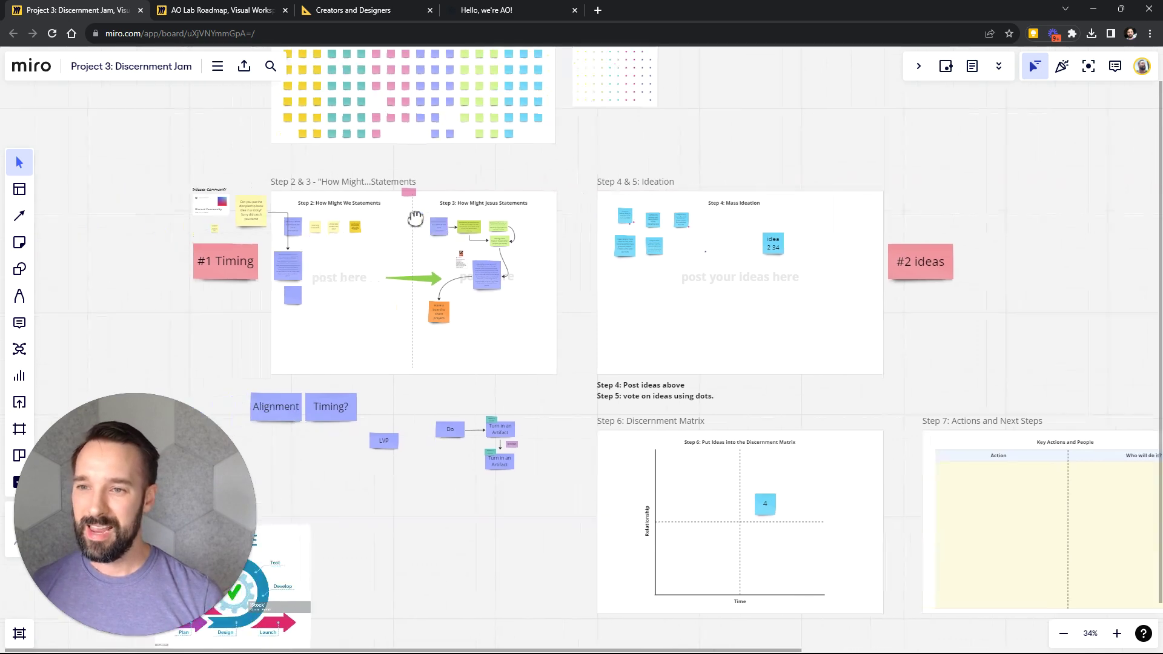
pyautogui.scroll(10, 440, 206)
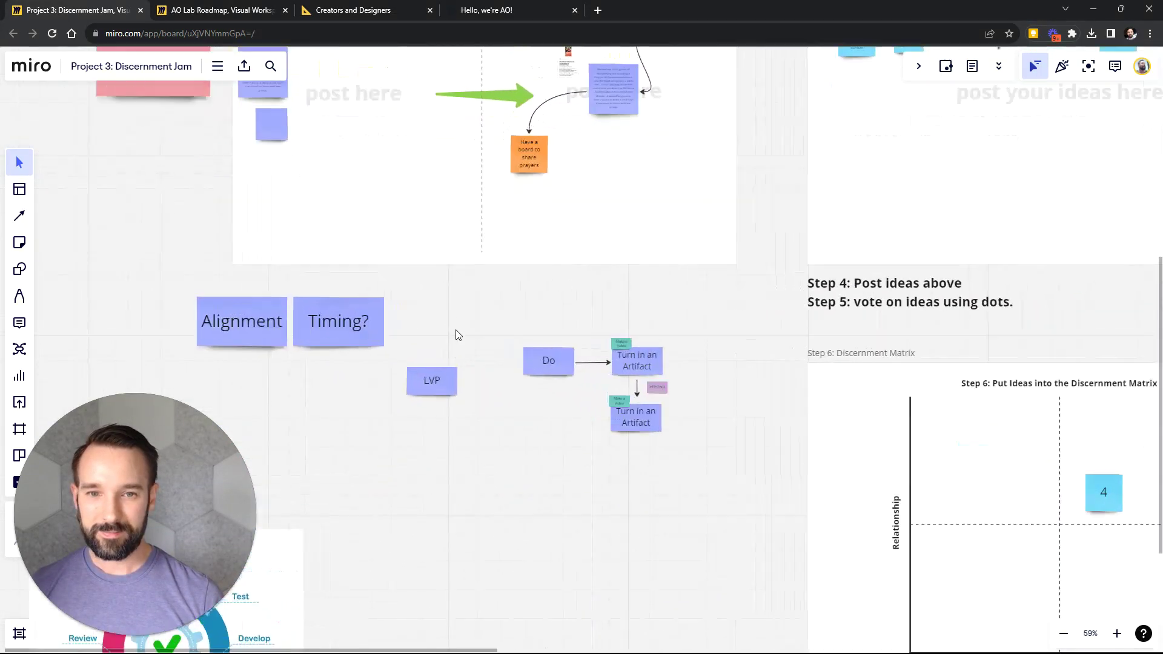
# Draw an arrow from the lower Do sticky to a new purple sticky reading 'Do it again'.
pyautogui.click(396, 242)
pyautogui.moveTo(396, 244); pyautogui.dragTo(401, 584)
pyautogui.scroll(-5, 450, 422)
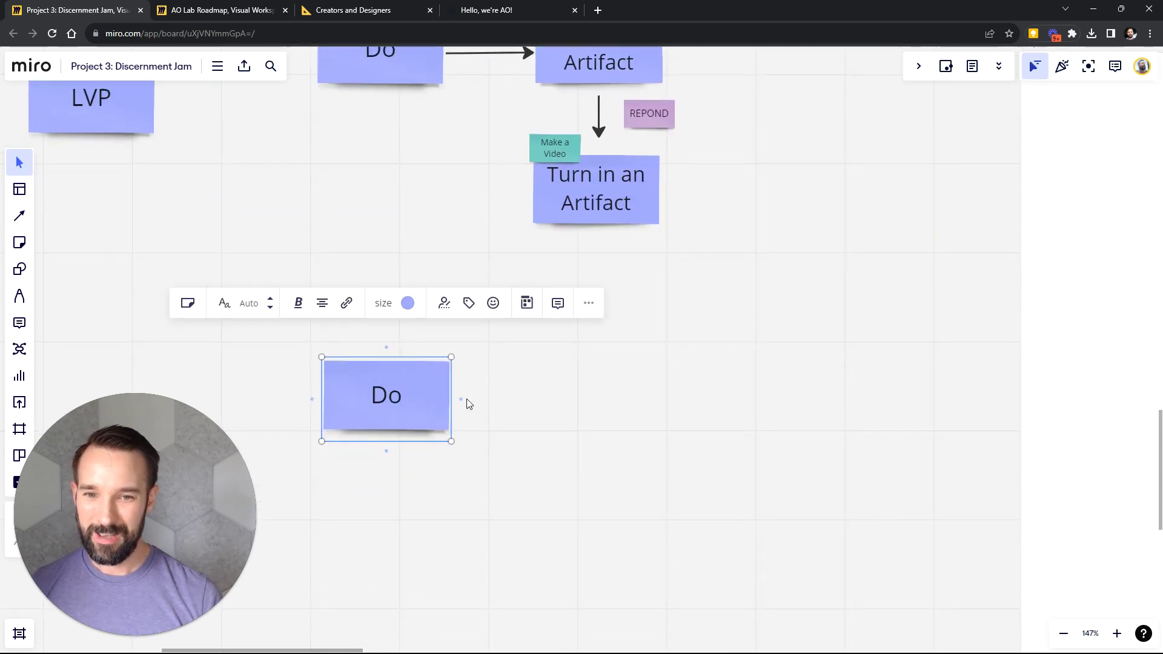
pyautogui.moveTo(498, 403); pyautogui.dragTo(542, 401)
pyautogui.click(560, 447)
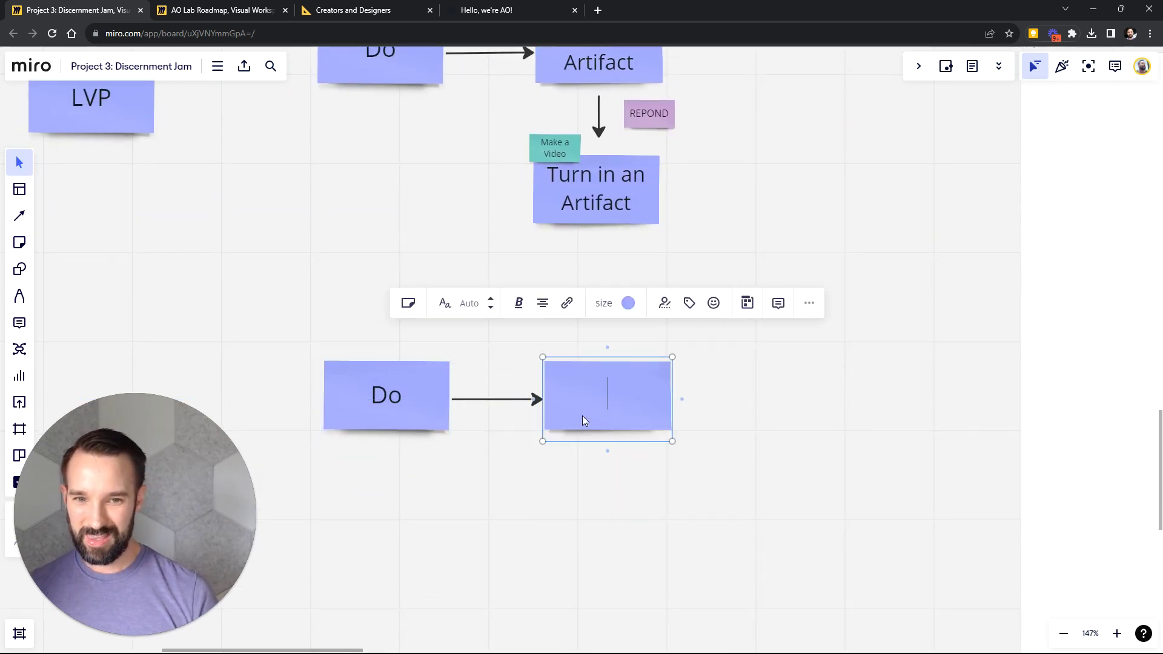
pyautogui.write('Do it again')
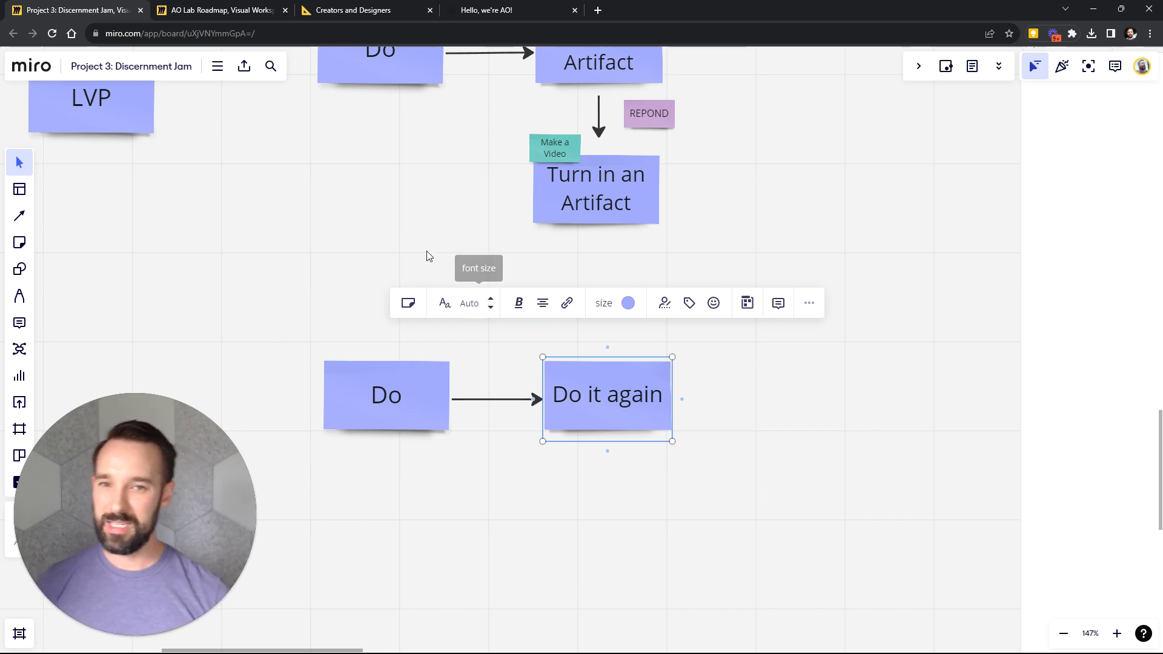
pyautogui.click(415, 373)
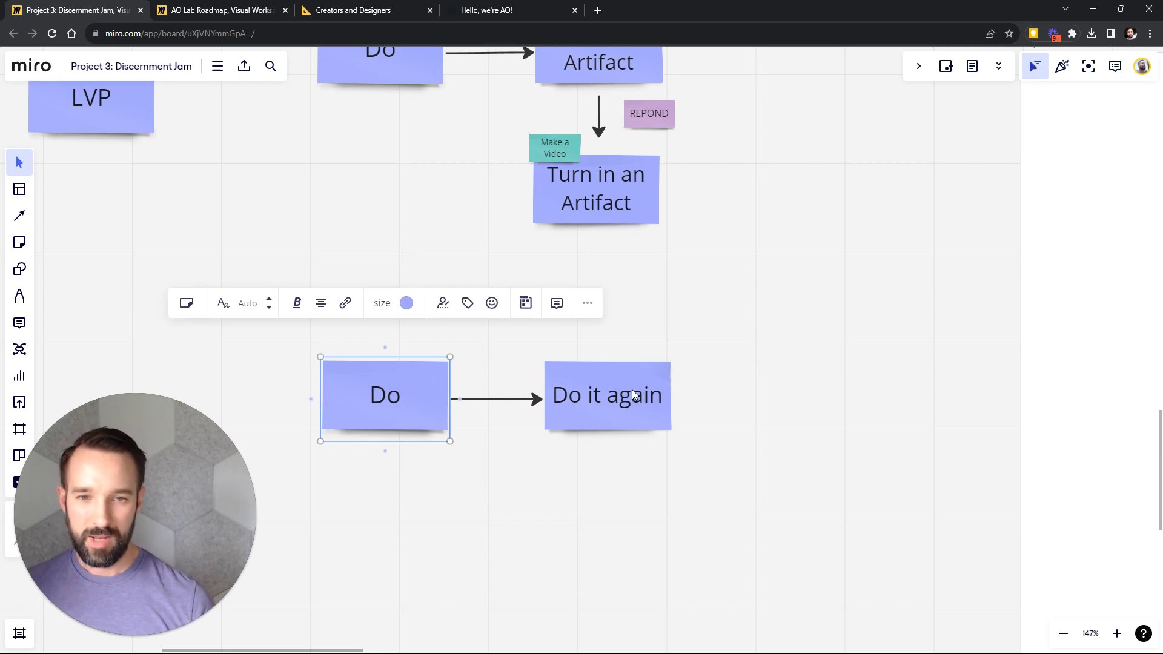
# Duplicate the Do it again sticky to the right and relabel the copies 'Text' and 'Discord'.
pyautogui.moveTo(631, 390); pyautogui.dragTo(833, 358)
pyautogui.doubleClick(835, 360)
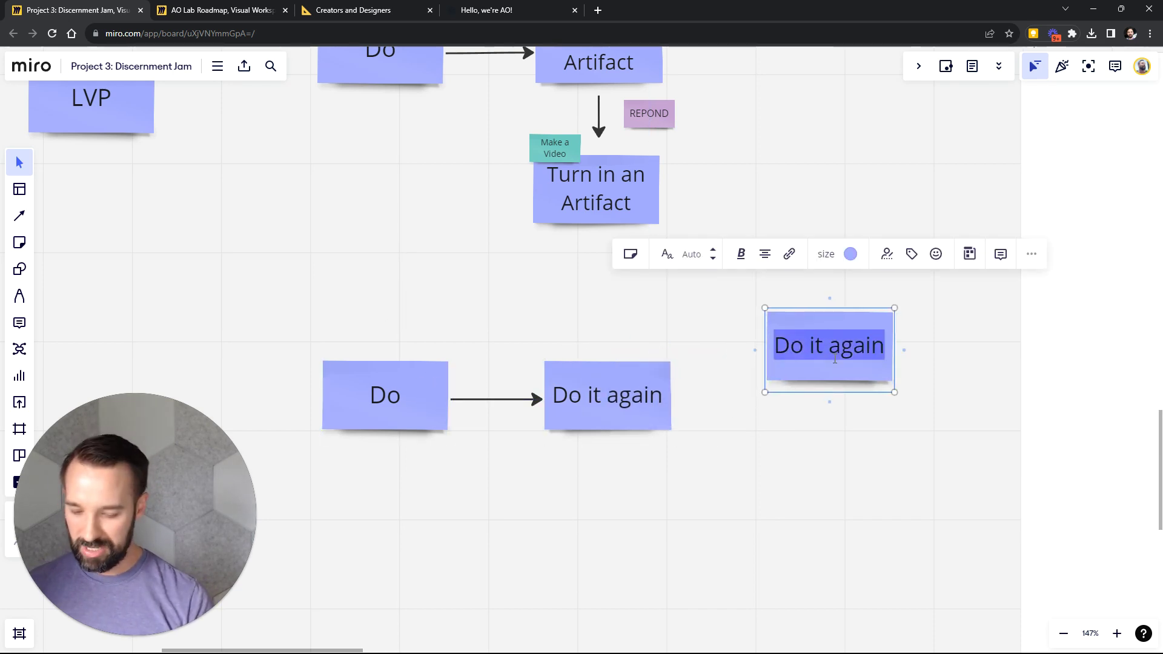
pyautogui.write('Text')
pyautogui.click(888, 436)
pyautogui.moveTo(848, 325); pyautogui.dragTo(835, 409)
pyautogui.doubleClick(834, 409)
pyautogui.write('Discord')
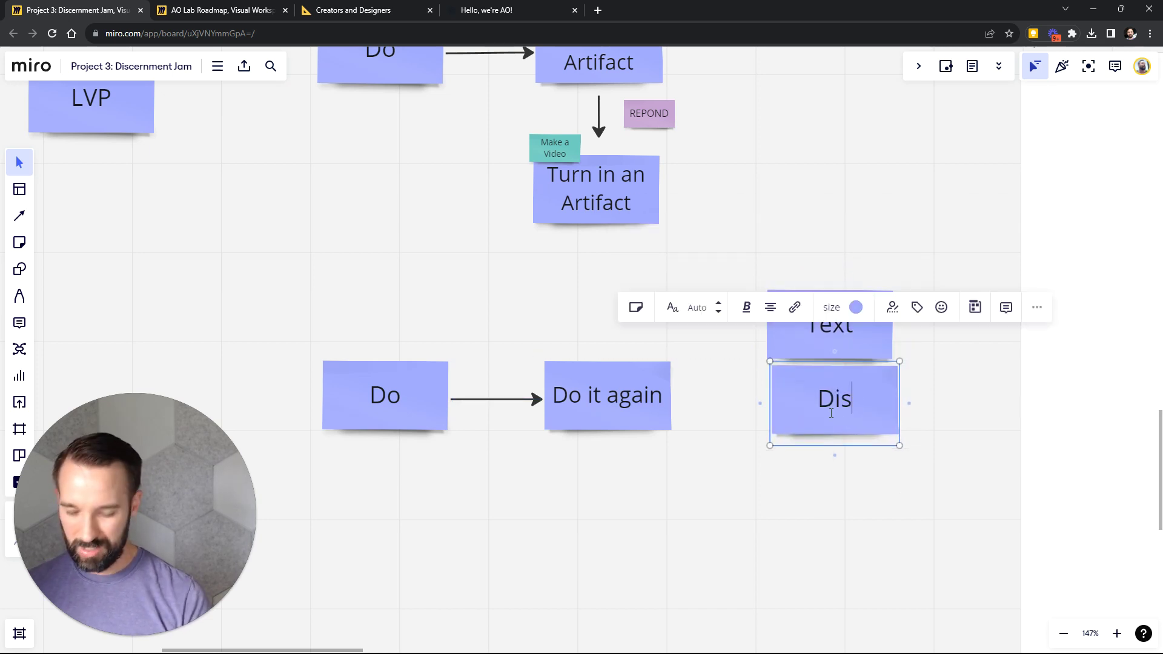
pyautogui.click(780, 517)
# Copy the Discord sticky downward as 'Slack' and add another copy beneath it for editing.
pyautogui.moveTo(826, 386); pyautogui.dragTo(811, 503)
pyautogui.click(842, 526)
pyautogui.doubleClick(823, 512)
pyautogui.write('Slack')
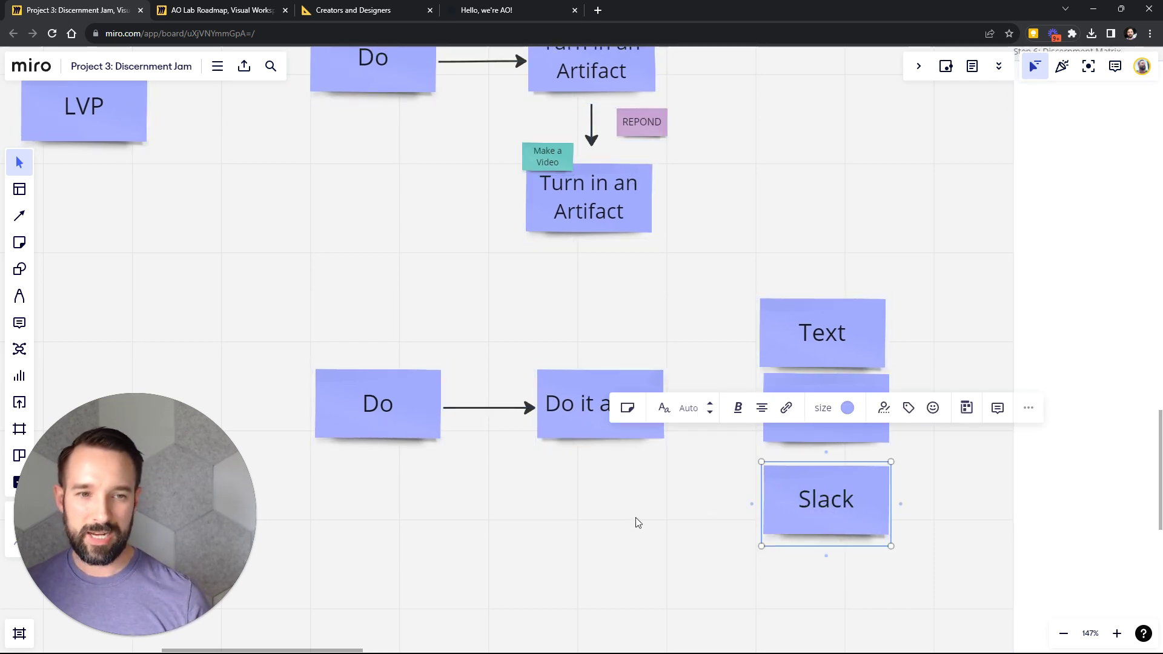
pyautogui.click(637, 521)
pyautogui.click(814, 503)
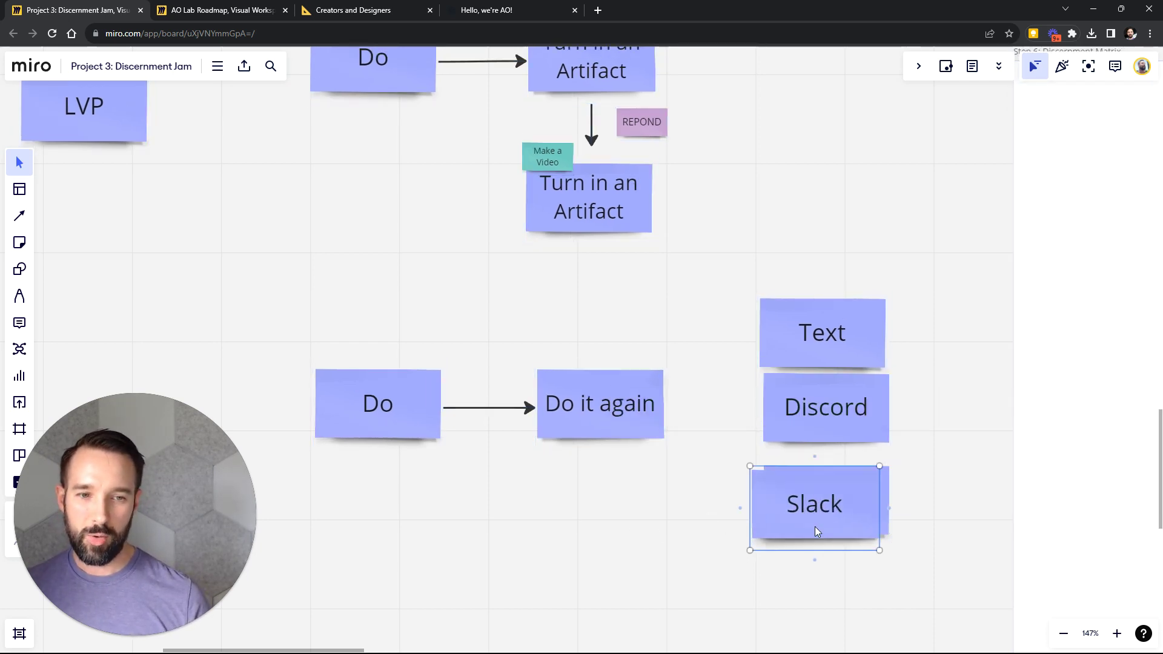
pyautogui.moveTo(815, 526); pyautogui.dragTo(823, 618)
pyautogui.doubleClick(832, 615)
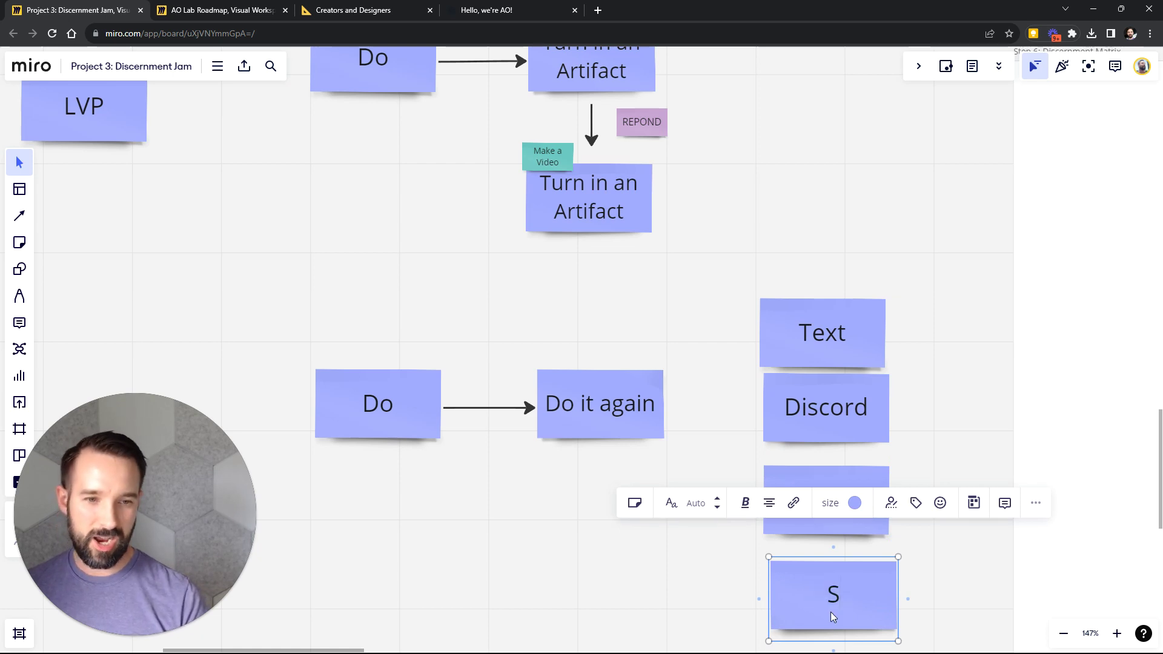
# Label the last sticky 'telegram', then open the ao.bot bibleCanvas3 link from Discord's ao-lab channel.
pyautogui.write('telegram')
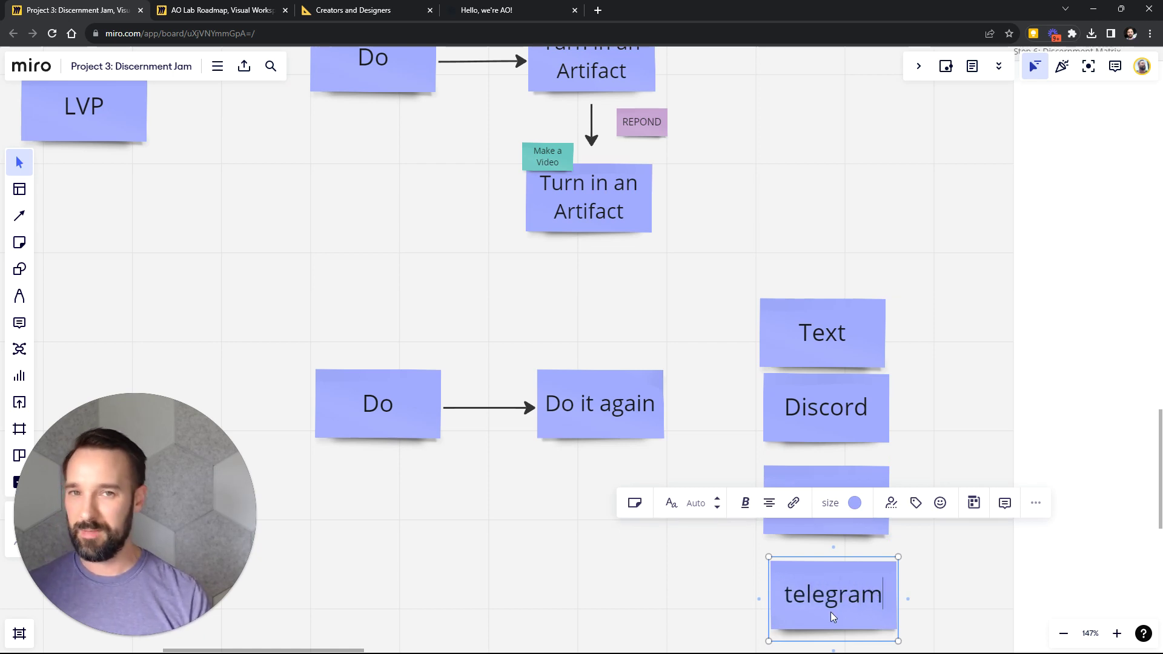
pyautogui.scroll(-5, 830, 612)
pyautogui.hotkey('alt', 'Tab')
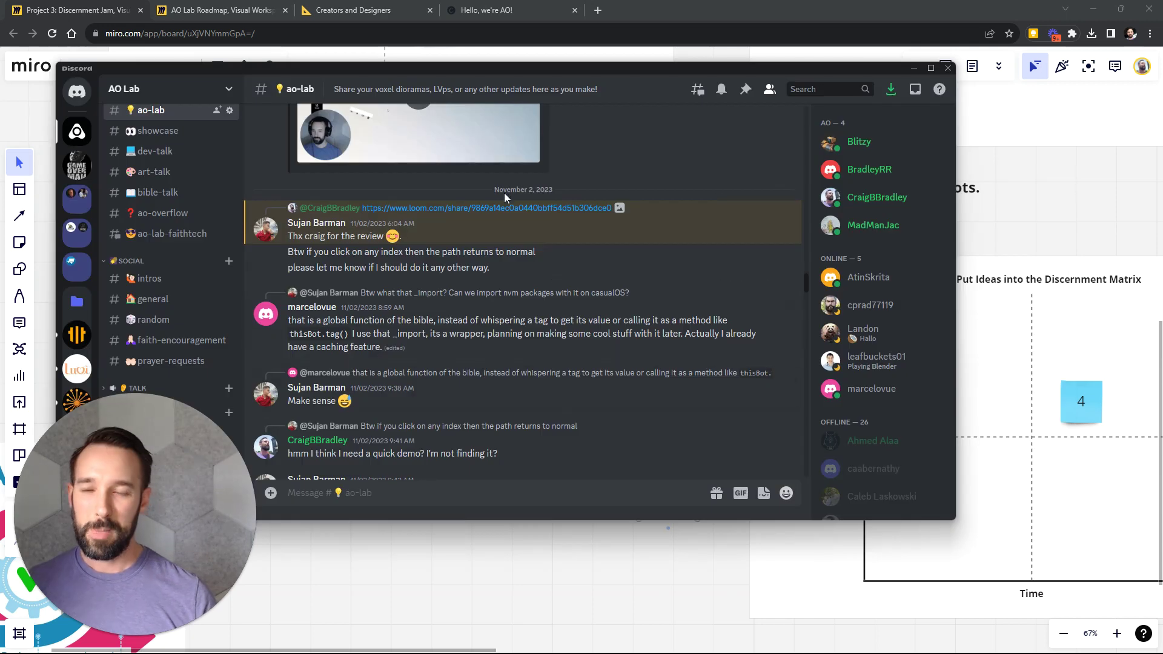
pyautogui.scroll(10, 465, 284)
pyautogui.scroll(-10, 540, 292)
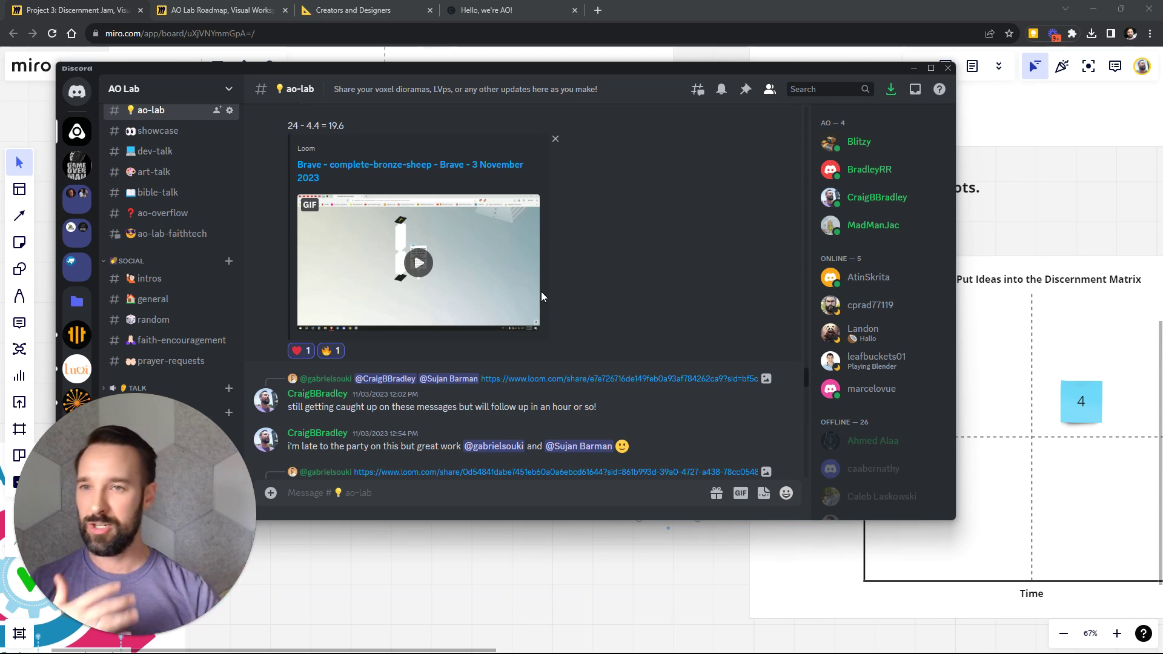
pyautogui.scroll(-5, 506, 257)
pyautogui.scroll(-10, 506, 257)
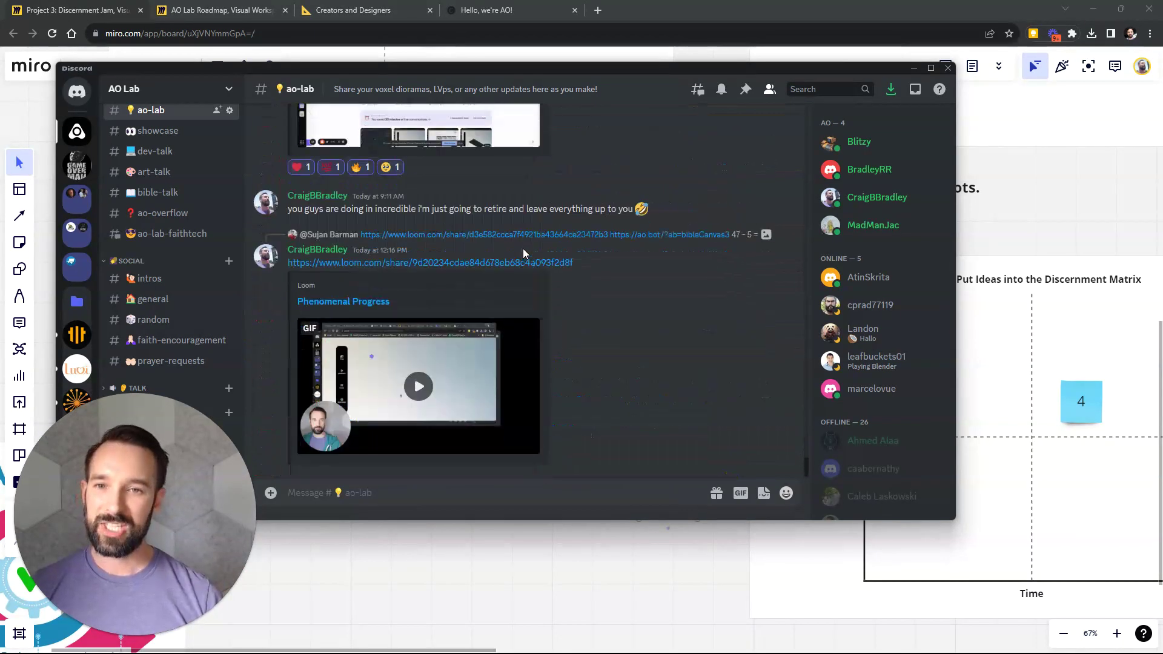
pyautogui.scroll(10, 434, 339)
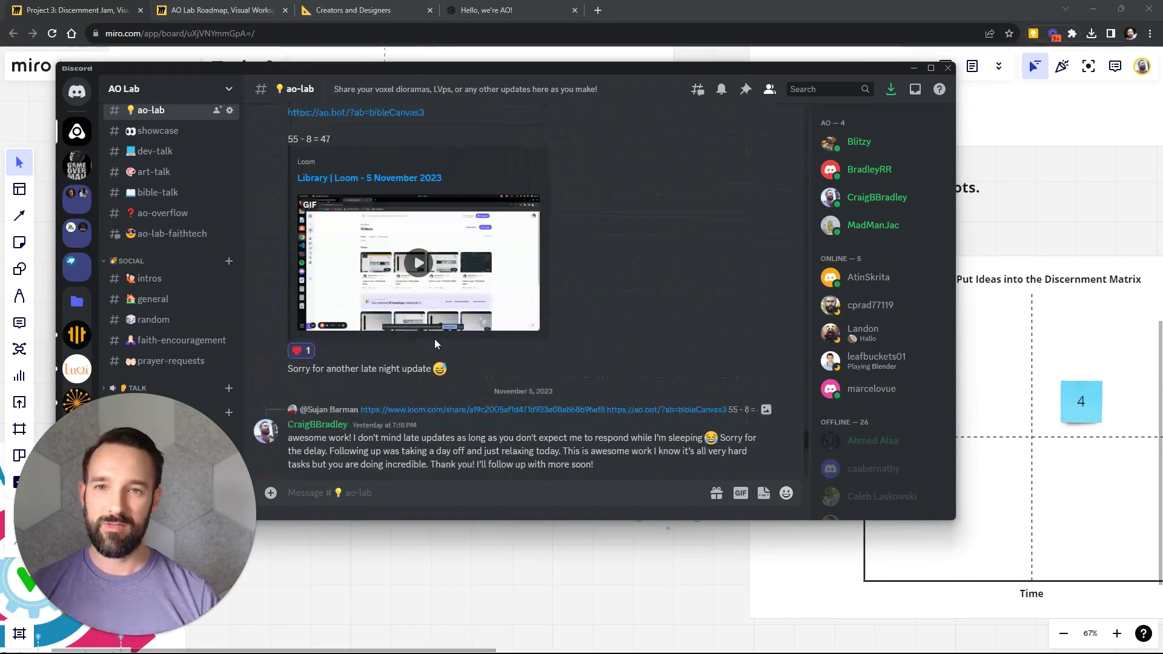
pyautogui.scroll(3, 418, 290)
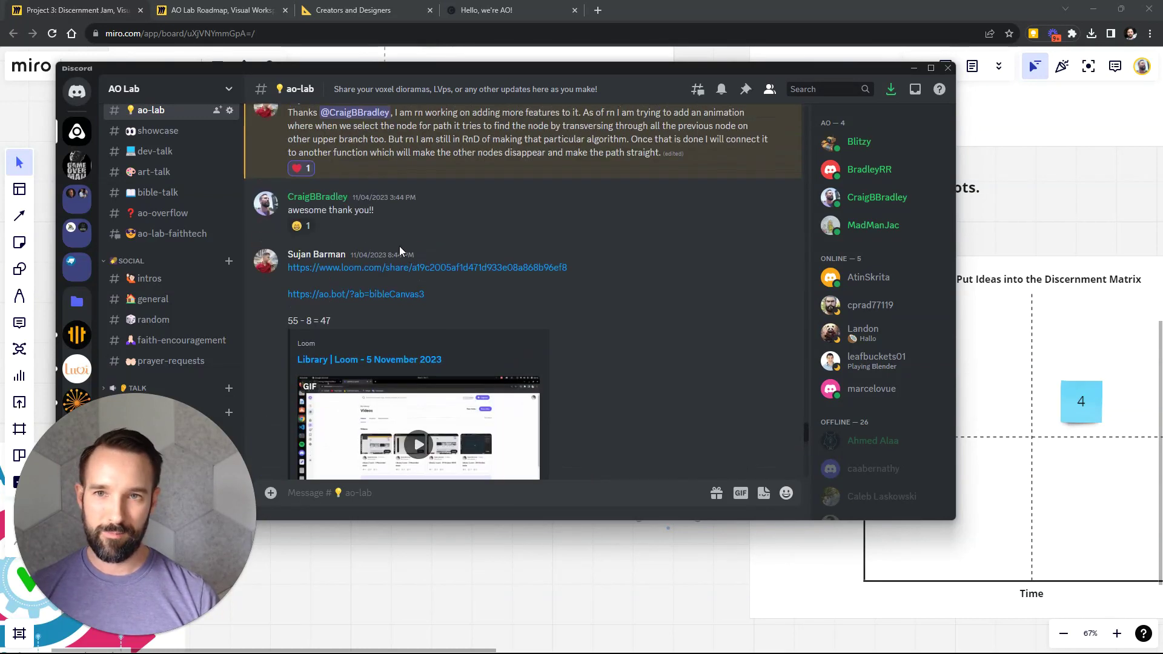
pyautogui.click(373, 294)
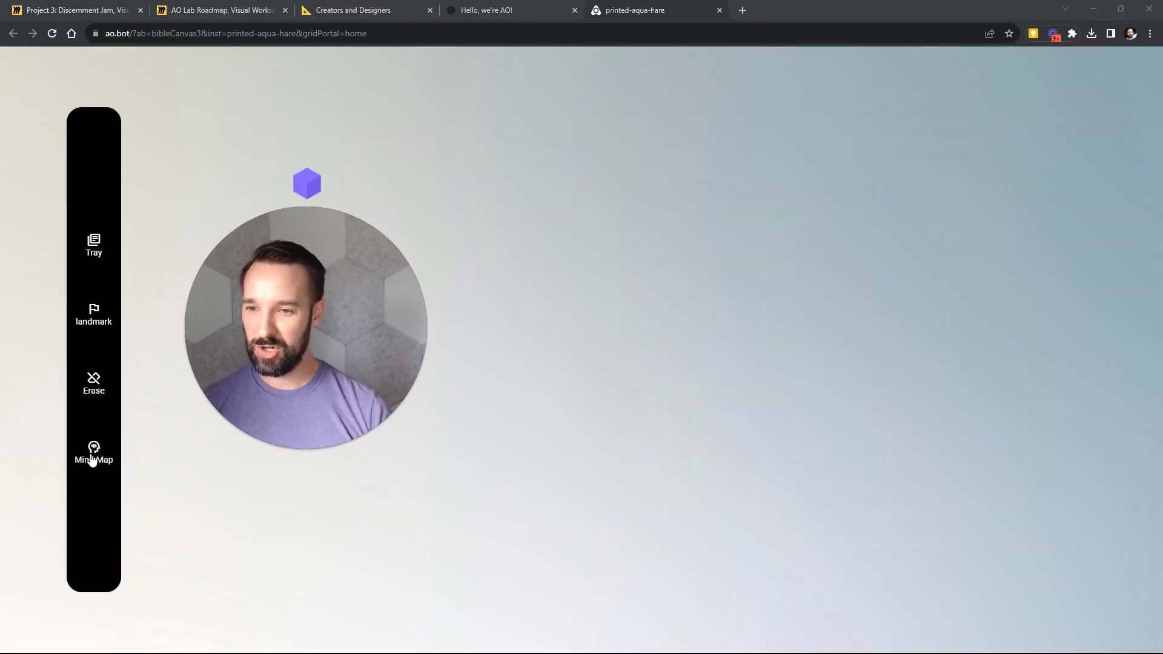
# Place a mind map on the ao.bot canvas and drag node 7 off into a separate chain.
pyautogui.moveTo(93, 451); pyautogui.dragTo(710, 279)
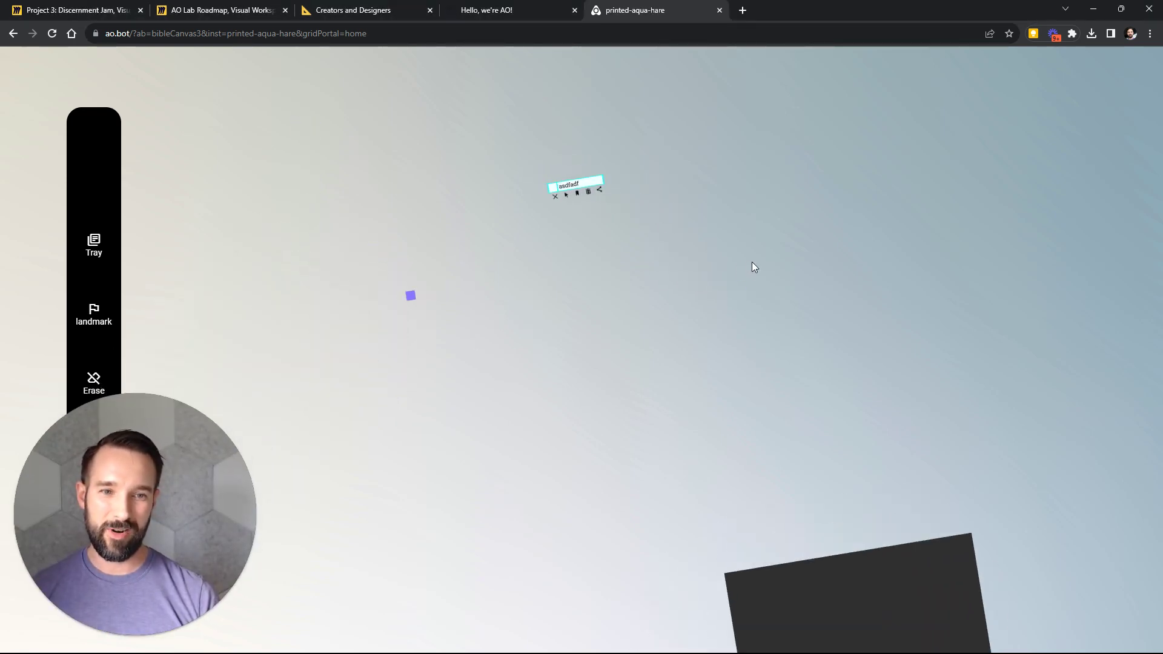
pyautogui.moveTo(753, 264); pyautogui.dragTo(558, 463)
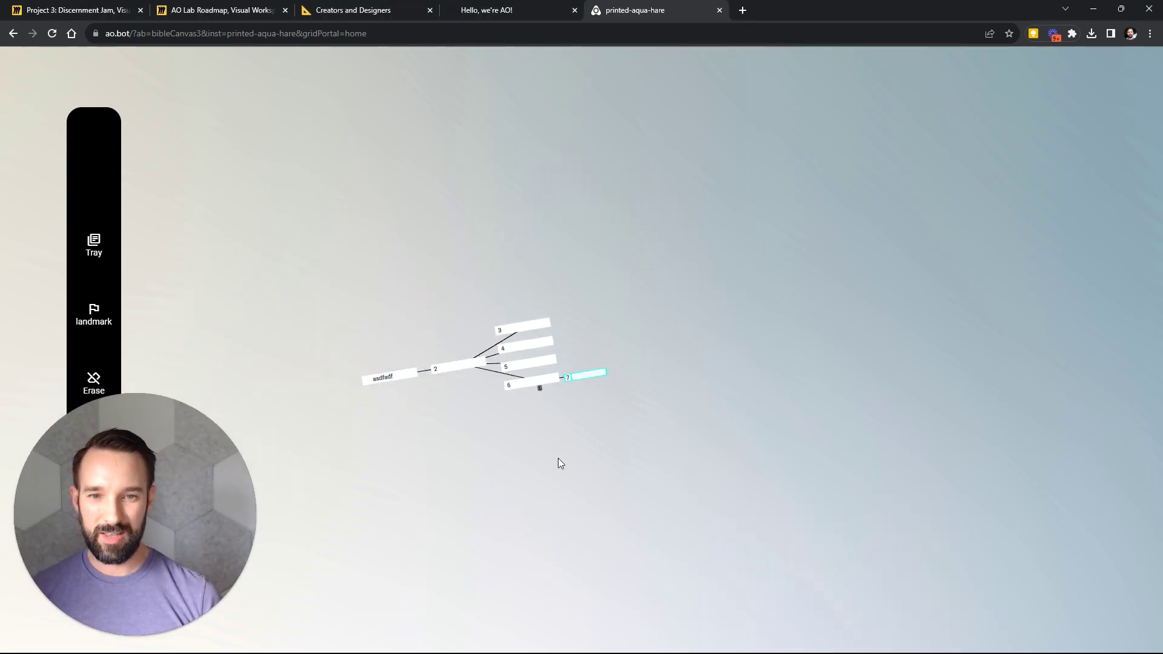
pyautogui.moveTo(683, 389); pyautogui.dragTo(542, 333)
pyautogui.scroll(3, 567, 363)
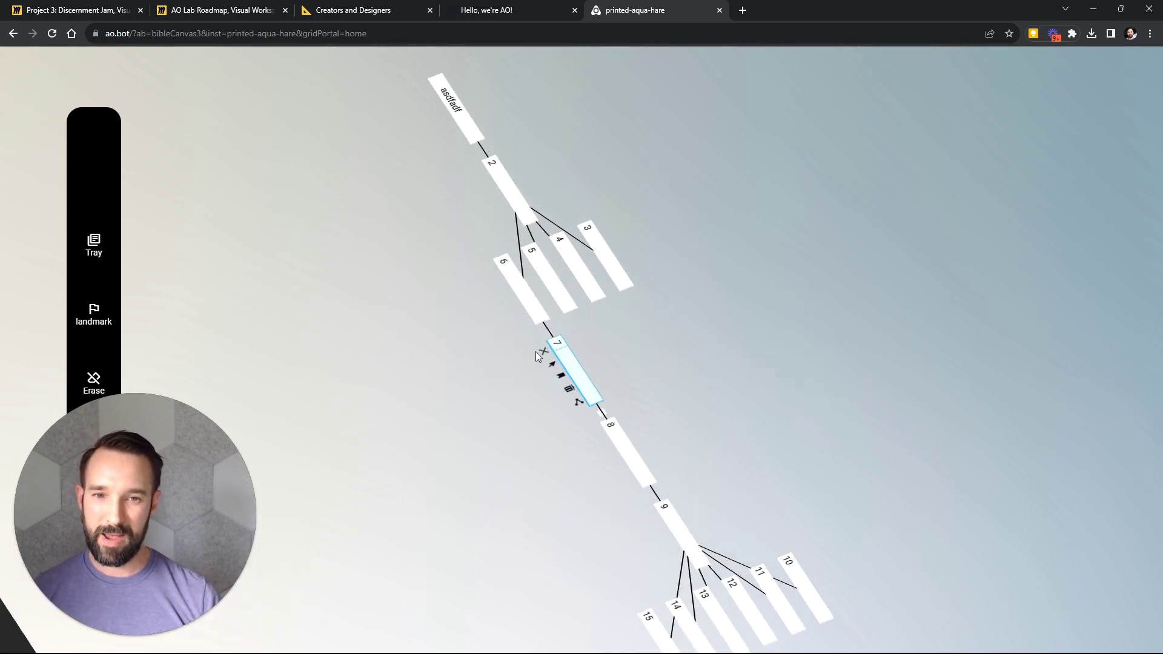
pyautogui.moveTo(565, 353); pyautogui.dragTo(839, 177)
pyautogui.scroll(-5, 839, 176)
pyautogui.moveTo(755, 182); pyautogui.dragTo(533, 194)
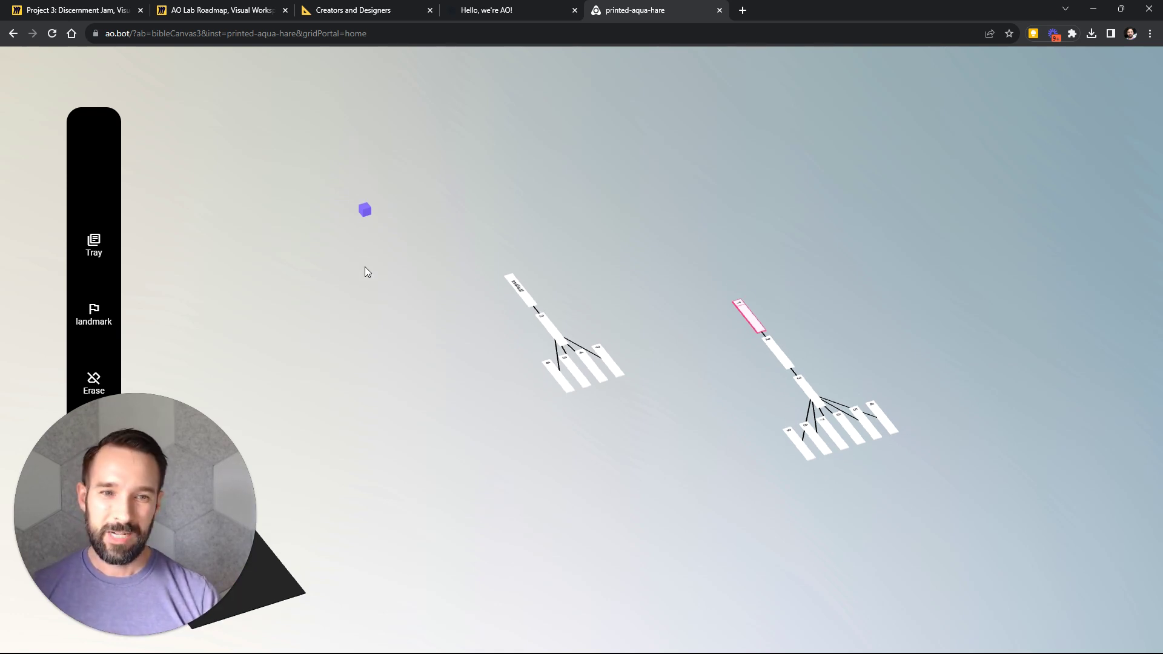
# Glance at the AO Lab Roadmap, then return to Project 3: Discernment Jam and zoom around its stickies.
pyautogui.click(212, 10)
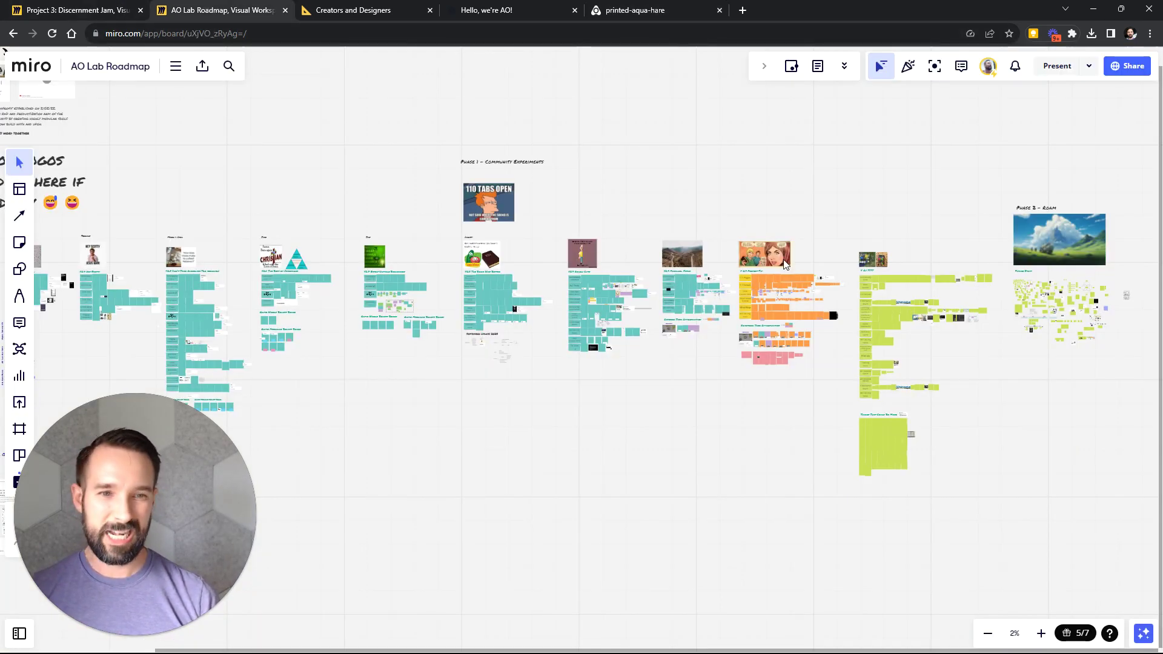
pyautogui.moveTo(810, 361); pyautogui.dragTo(551, 336)
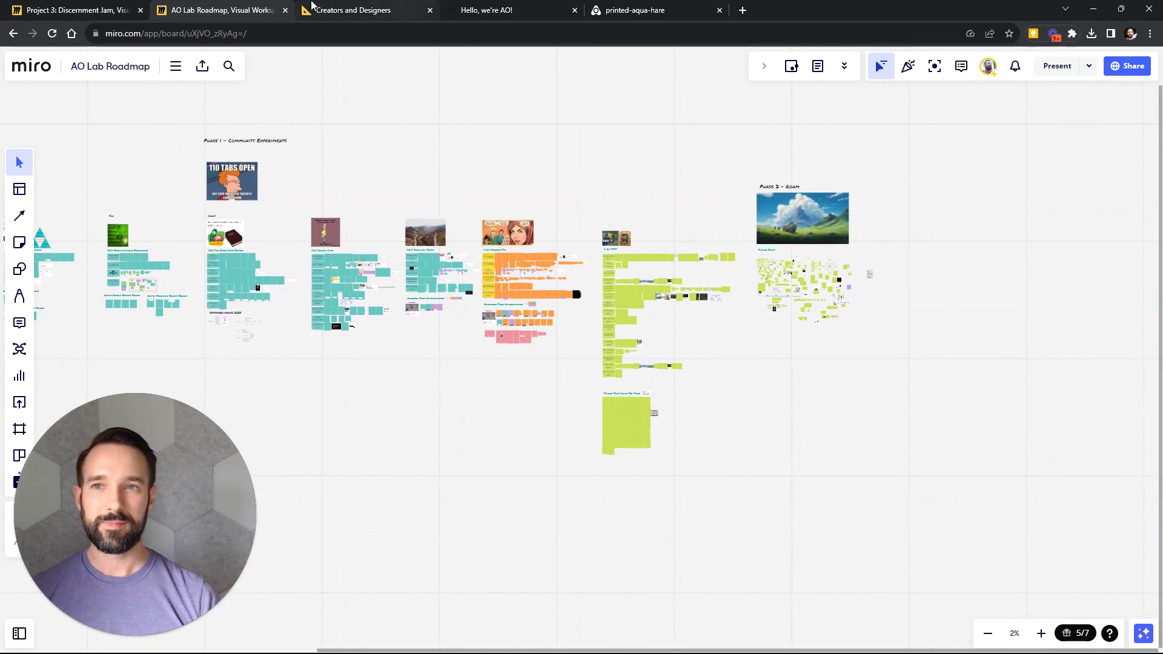
pyautogui.click(28, 6)
pyautogui.click(448, 285)
pyautogui.scroll(-3, 434, 313)
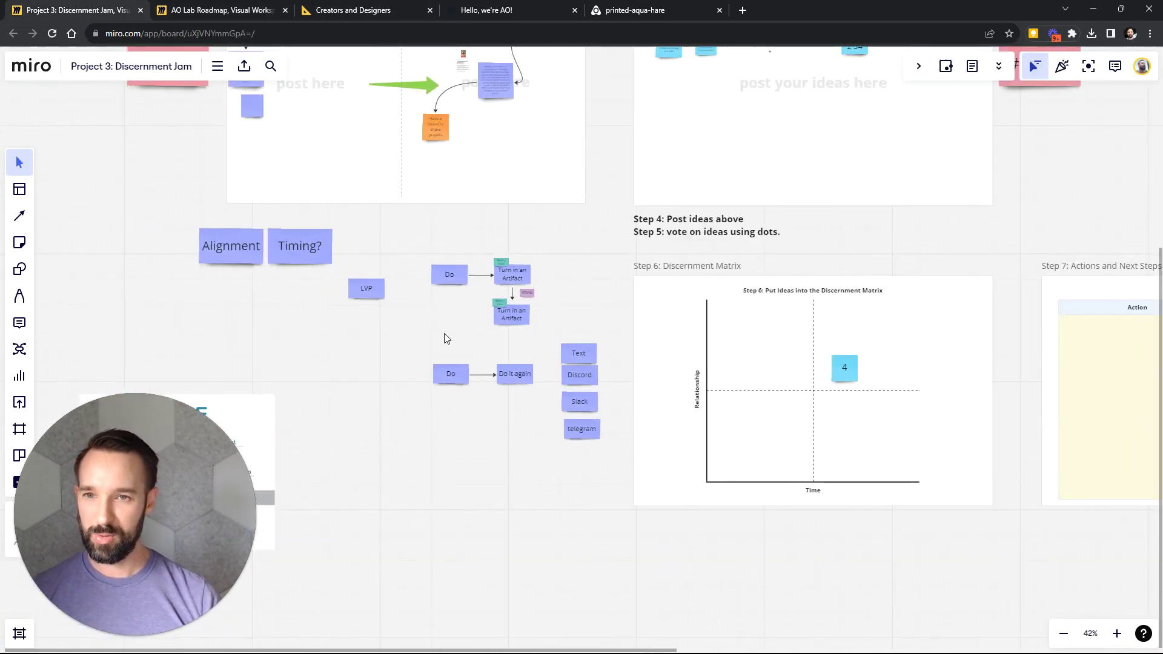
pyautogui.scroll(-5, 446, 341)
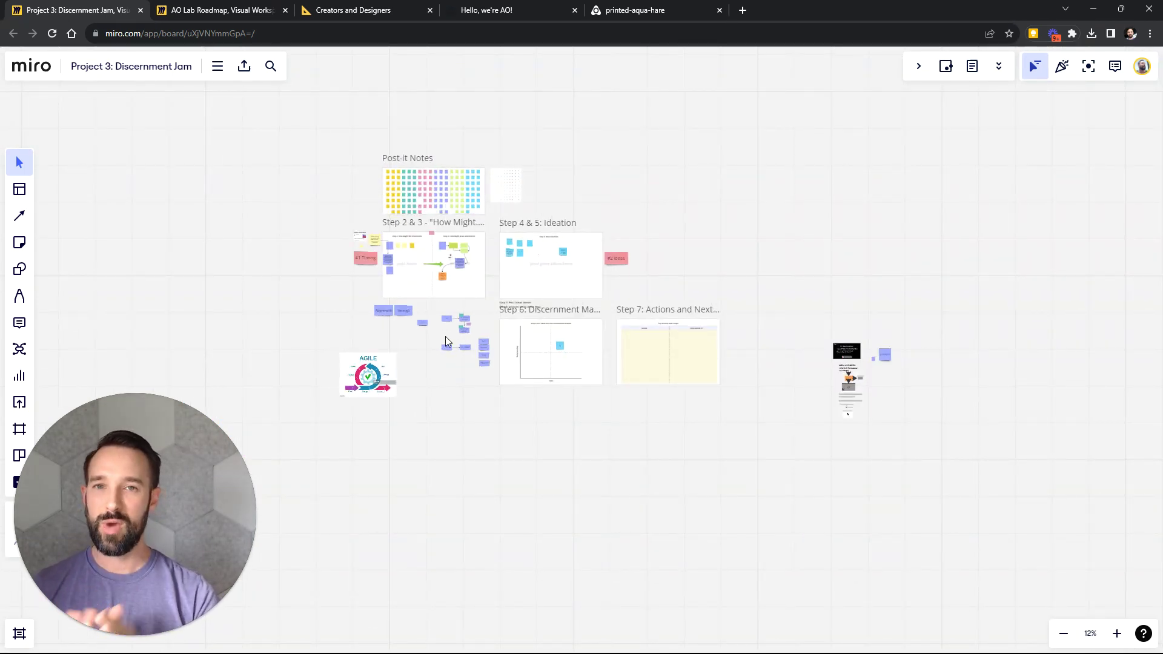
pyautogui.scroll(9, 444, 339)
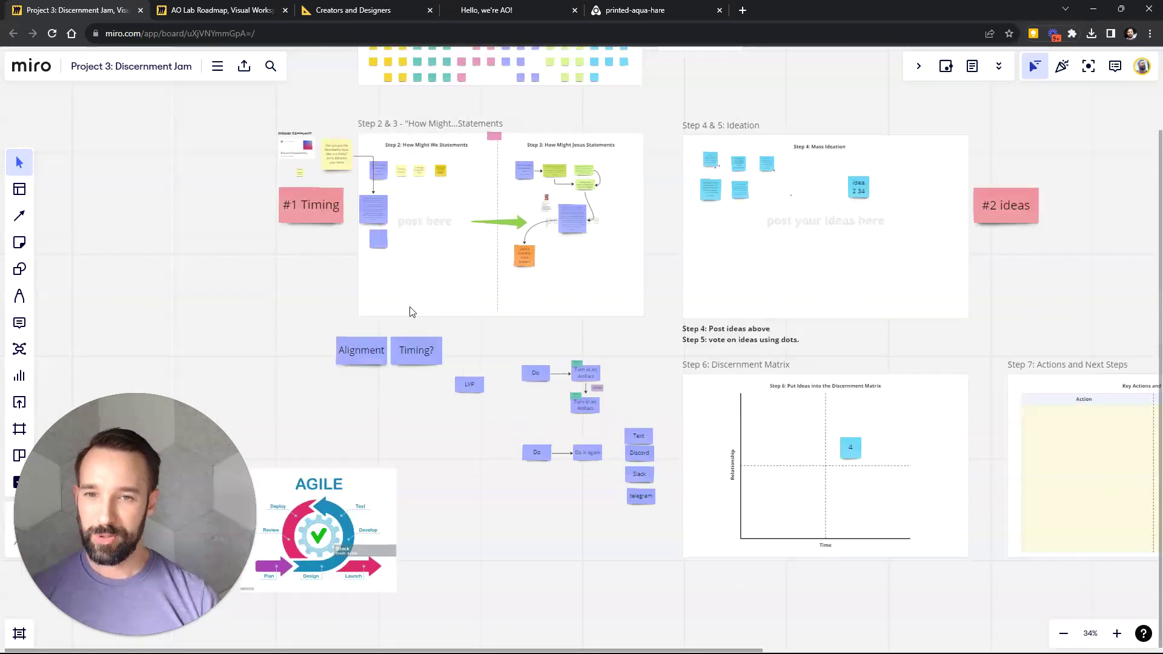
pyautogui.scroll(-4, 454, 394)
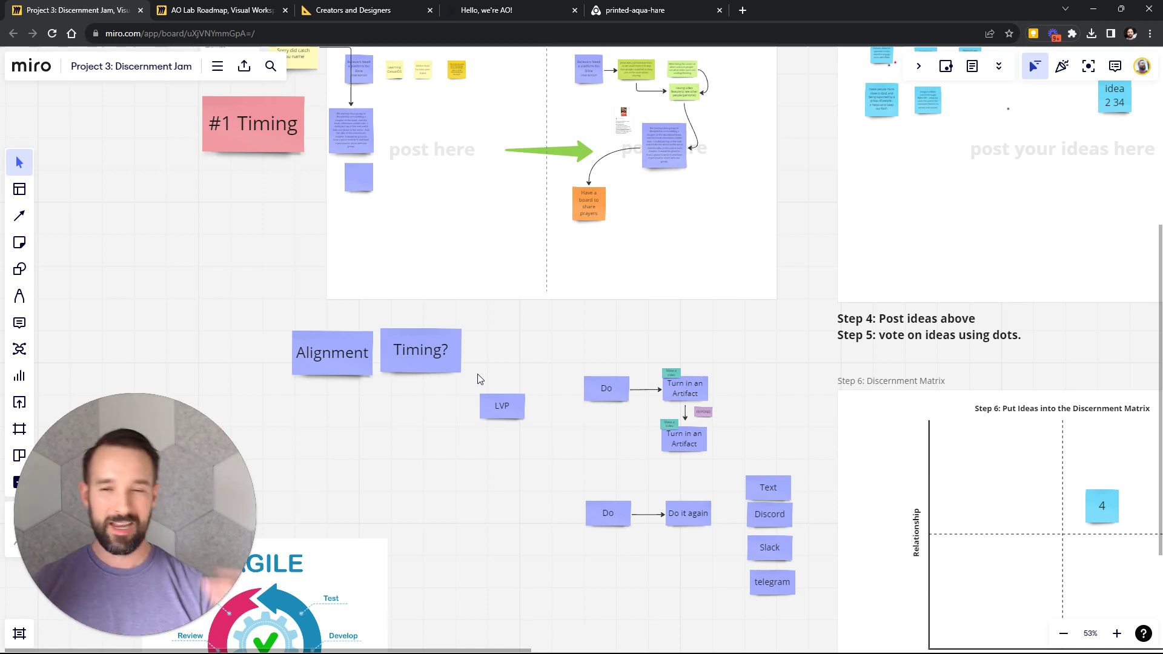
# Switch to the AO Lab Roadmap and pan to the September through November columns.
pyautogui.click(218, 10)
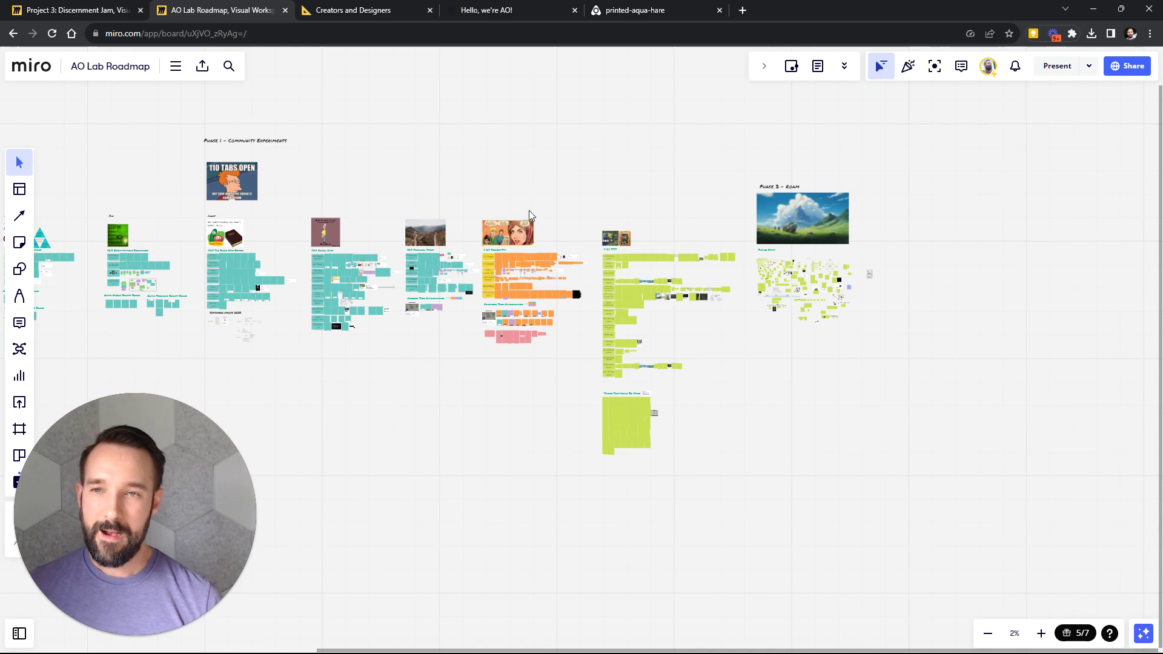
pyautogui.moveTo(528, 209); pyautogui.dragTo(1034, 195)
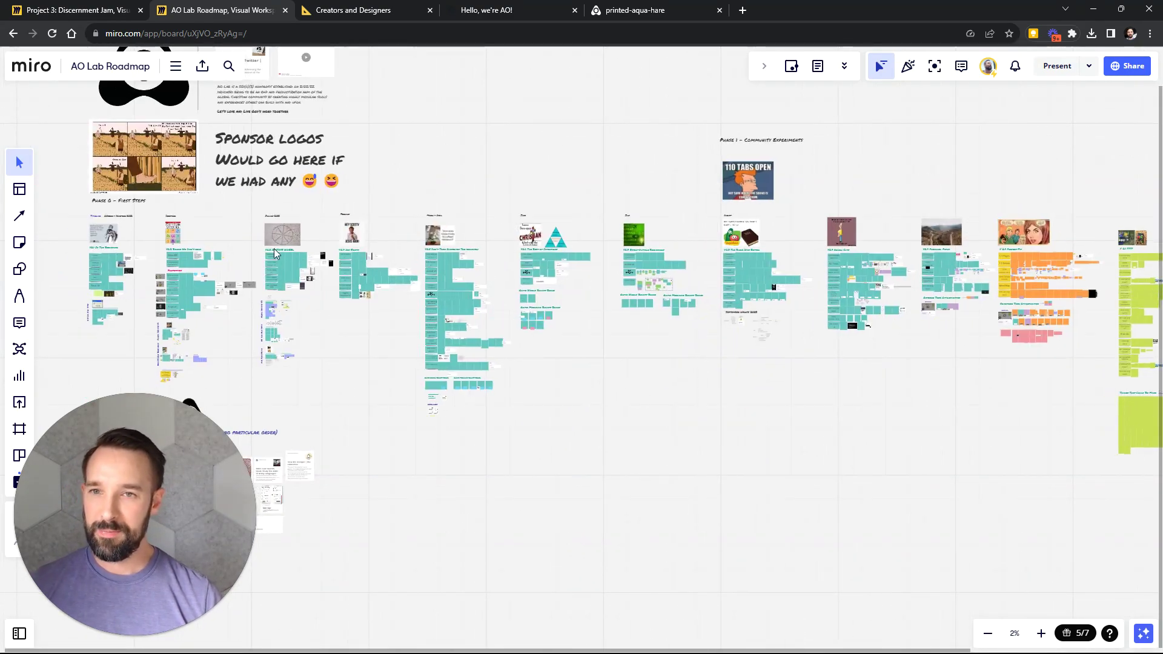
pyautogui.scroll(5, 275, 253)
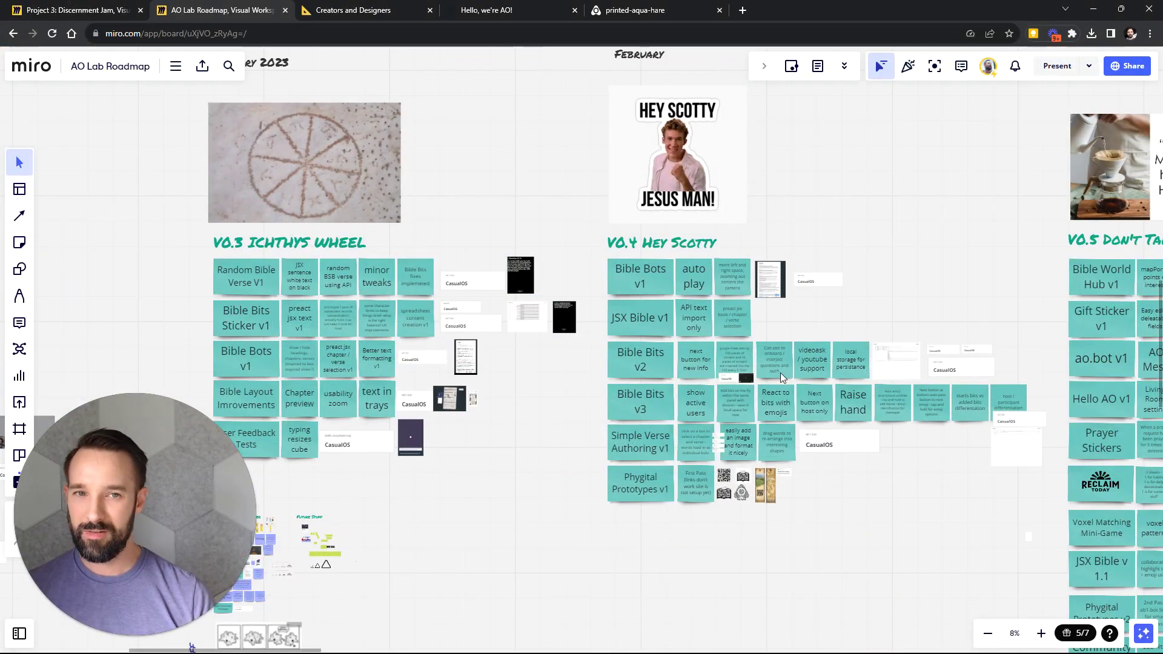
pyautogui.moveTo(780, 372); pyautogui.dragTo(85, 317)
pyautogui.scroll(-3, 554, 337)
pyautogui.moveTo(892, 327); pyautogui.dragTo(384, 321)
pyautogui.moveTo(831, 281); pyautogui.dragTo(190, 266)
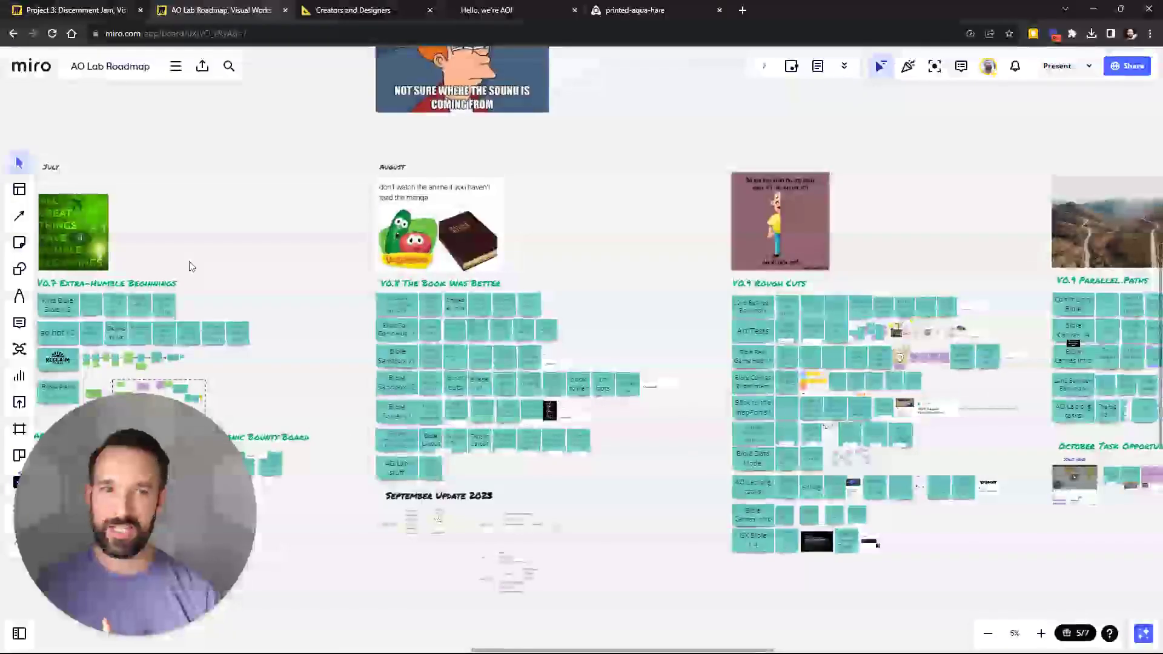
pyautogui.moveTo(713, 263); pyautogui.dragTo(779, 269)
# Move the August label to the next column and relabel it 'Sept'.
pyautogui.click(248, 185)
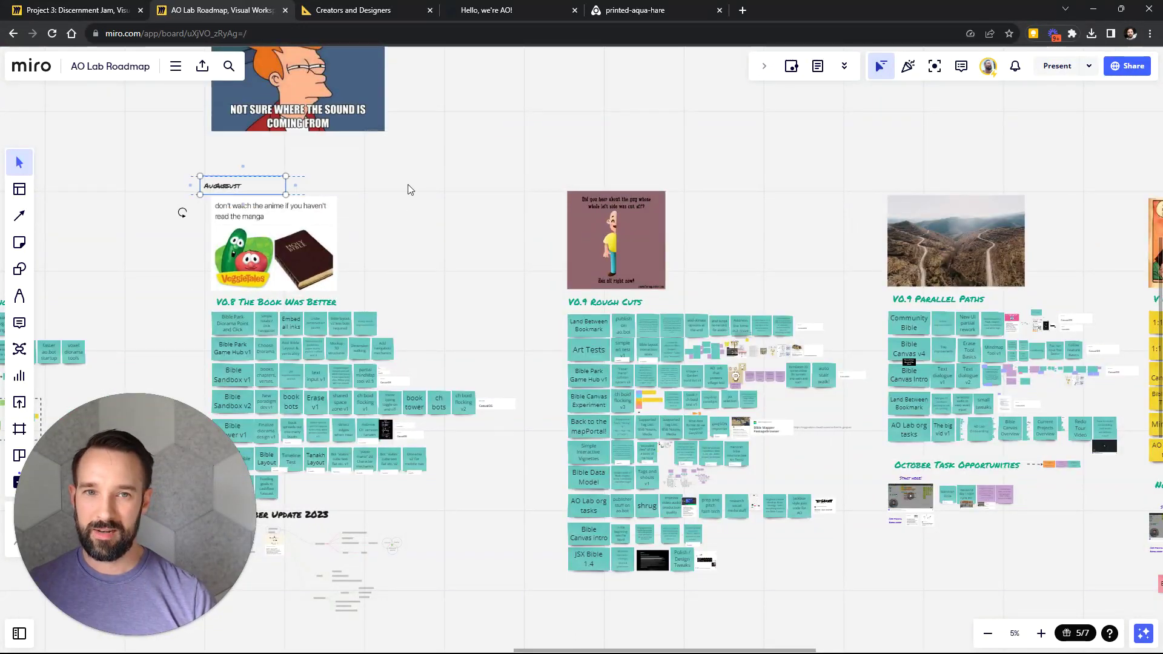
pyautogui.moveTo(408, 184); pyautogui.dragTo(619, 177)
pyautogui.doubleClick(620, 179)
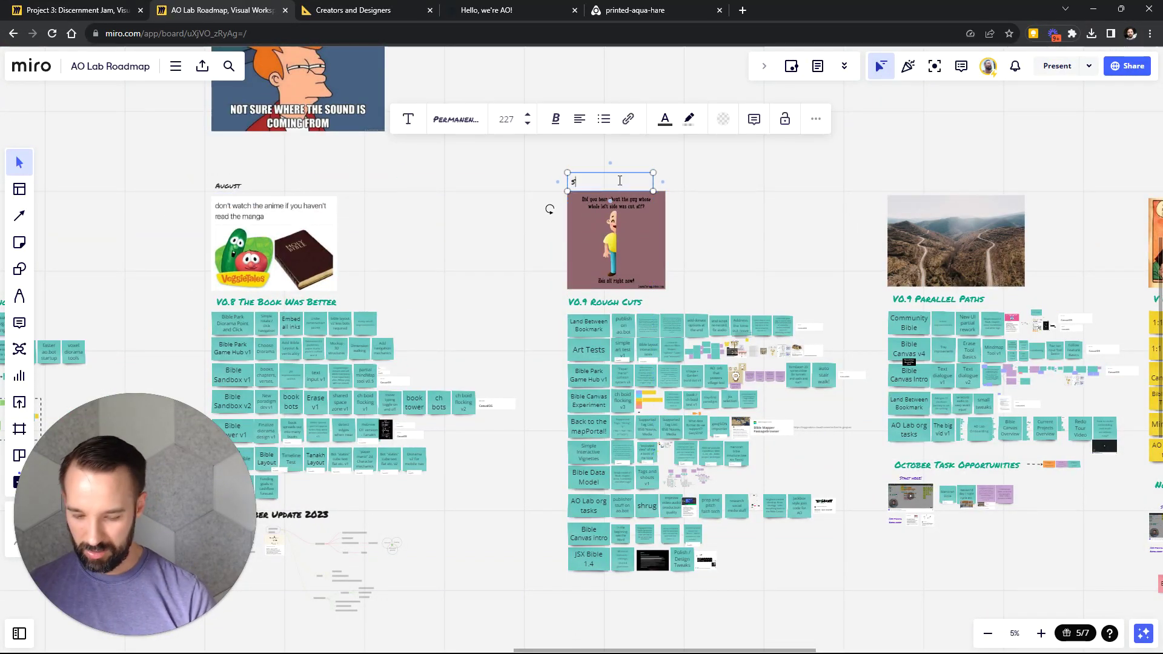
pyautogui.write('Spet')
pyautogui.press('BackSpace')
pyautogui.press('BackSpace')
pyautogui.press('BackSpace')
pyautogui.write('ept')
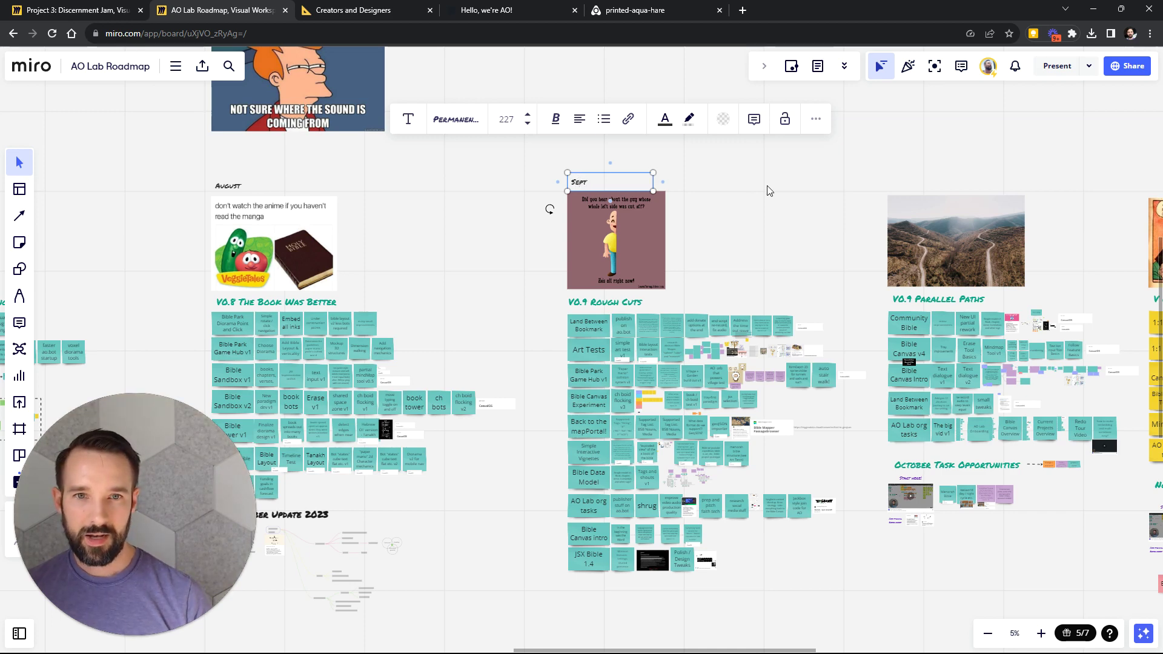
# Copy the Sept label above the mountain road image and change it to 'Oct'.
pyautogui.moveTo(767, 191); pyautogui.dragTo(366, 191)
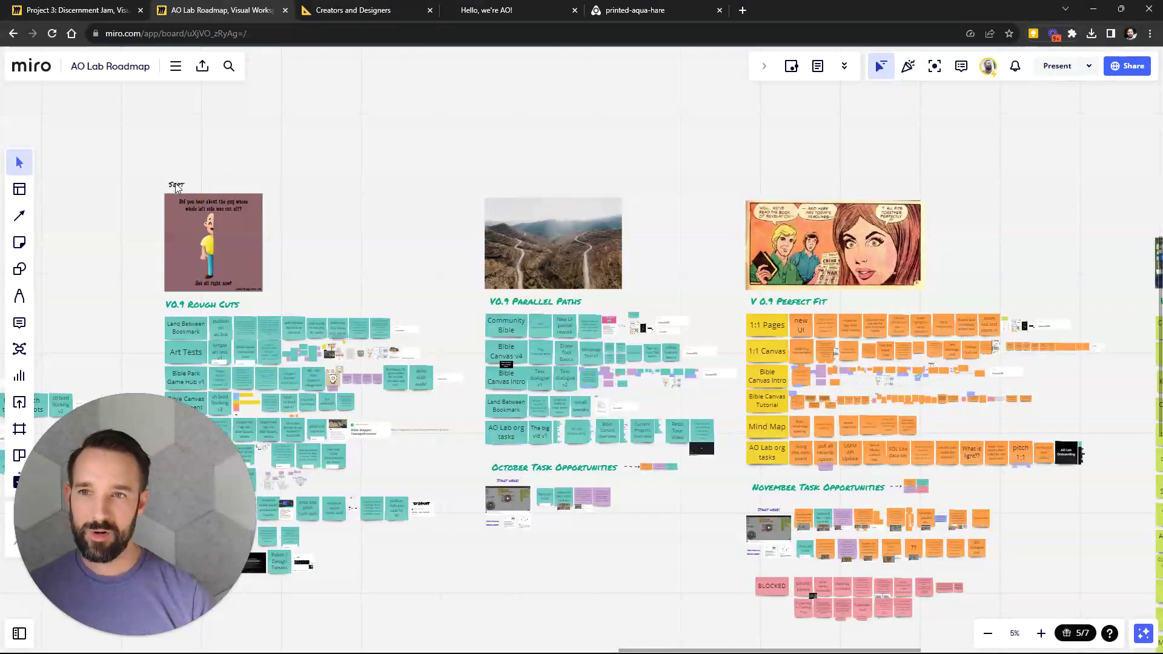
pyautogui.click(218, 185)
pyautogui.keyDown('alt'); pyautogui.moveTo(217, 185); pyautogui.dragTo(528, 184); pyautogui.keyUp('alt')
pyautogui.doubleClick(528, 184)
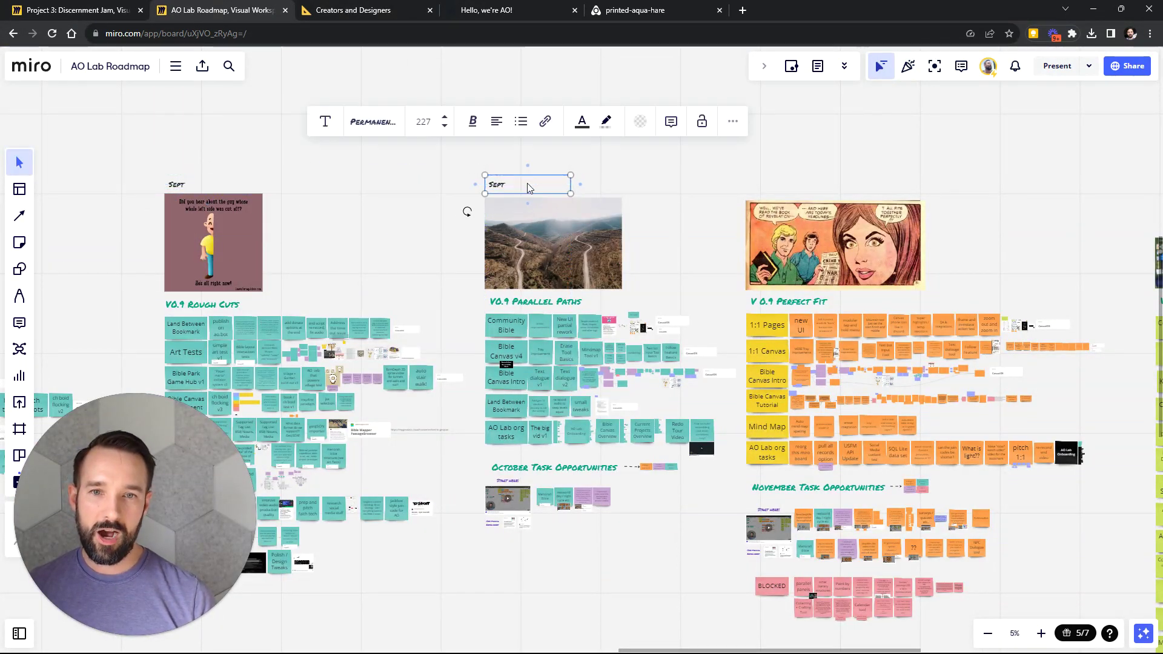
pyautogui.write('Oct')
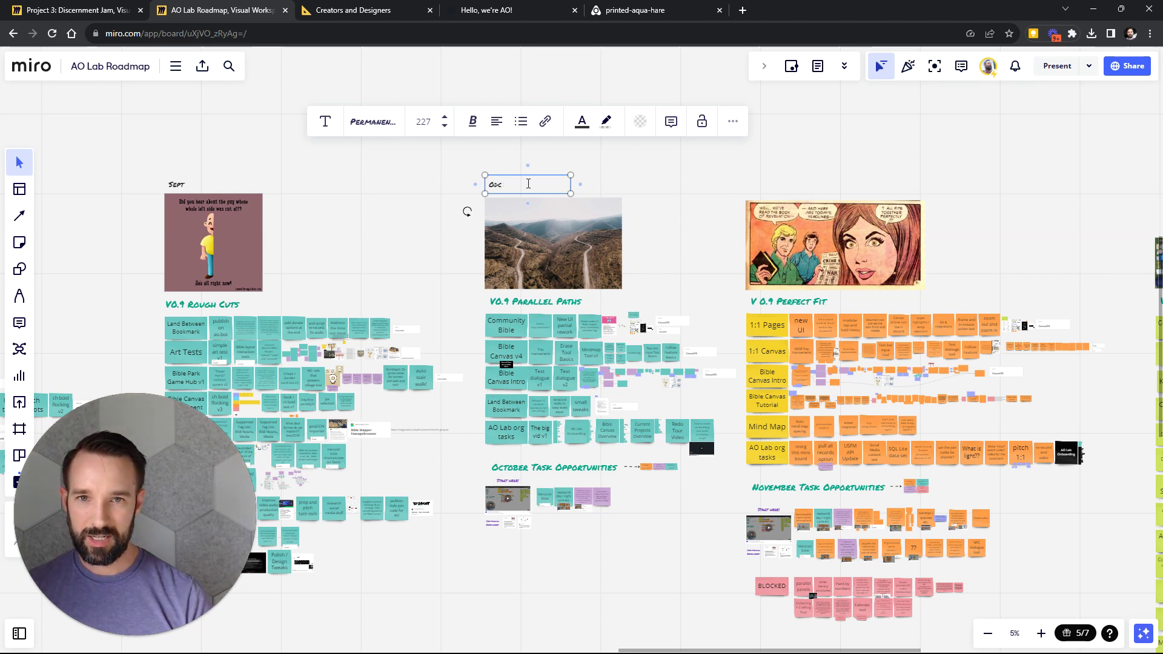
pyautogui.click(658, 170)
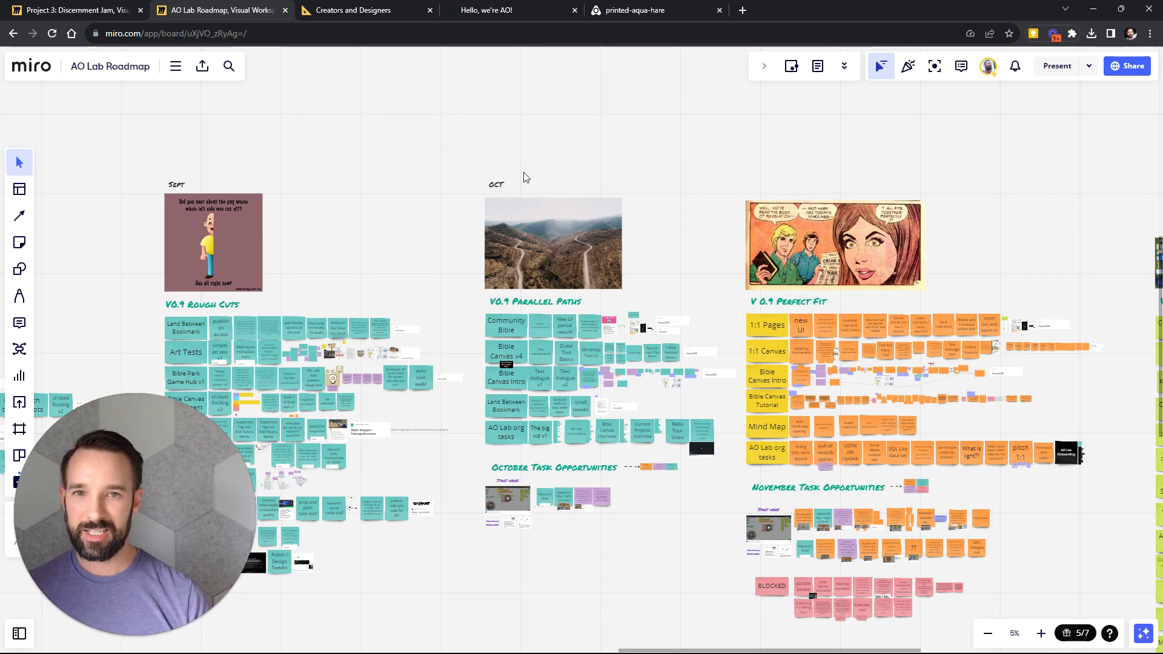
# Copy the Oct label above the comic image as 'Nov'.
pyautogui.click(521, 189)
pyautogui.keyDown('alt'); pyautogui.moveTo(520, 189); pyautogui.dragTo(782, 192); pyautogui.keyUp('alt')
pyautogui.doubleClick(785, 188)
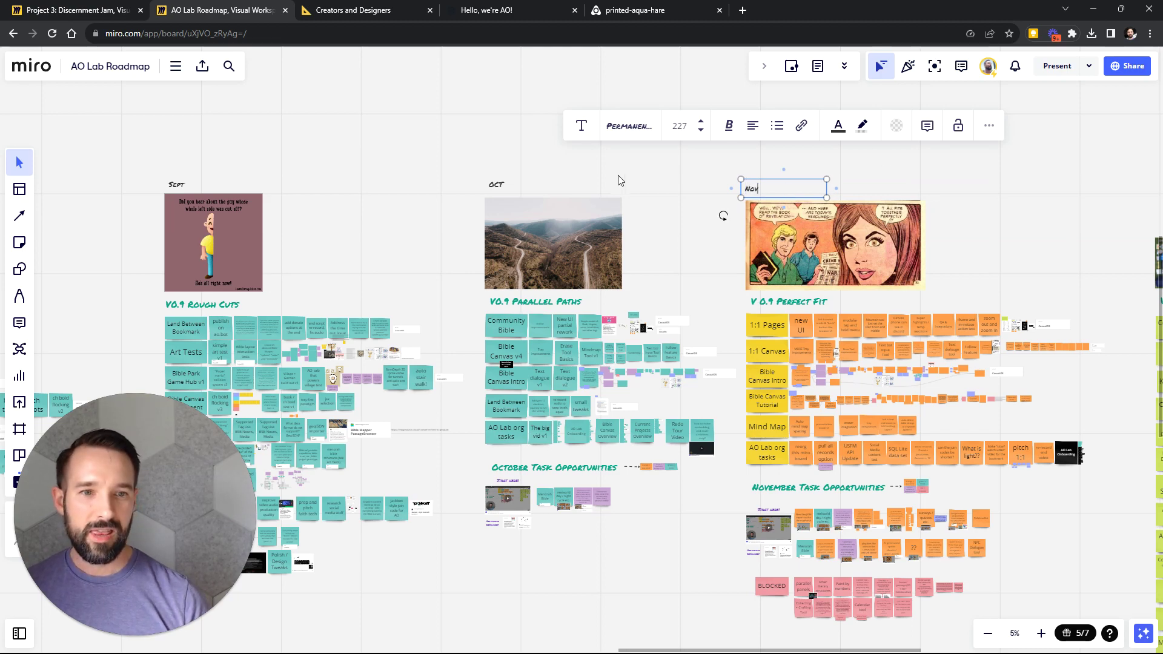
pyautogui.press('Escape')
pyautogui.click(766, 183)
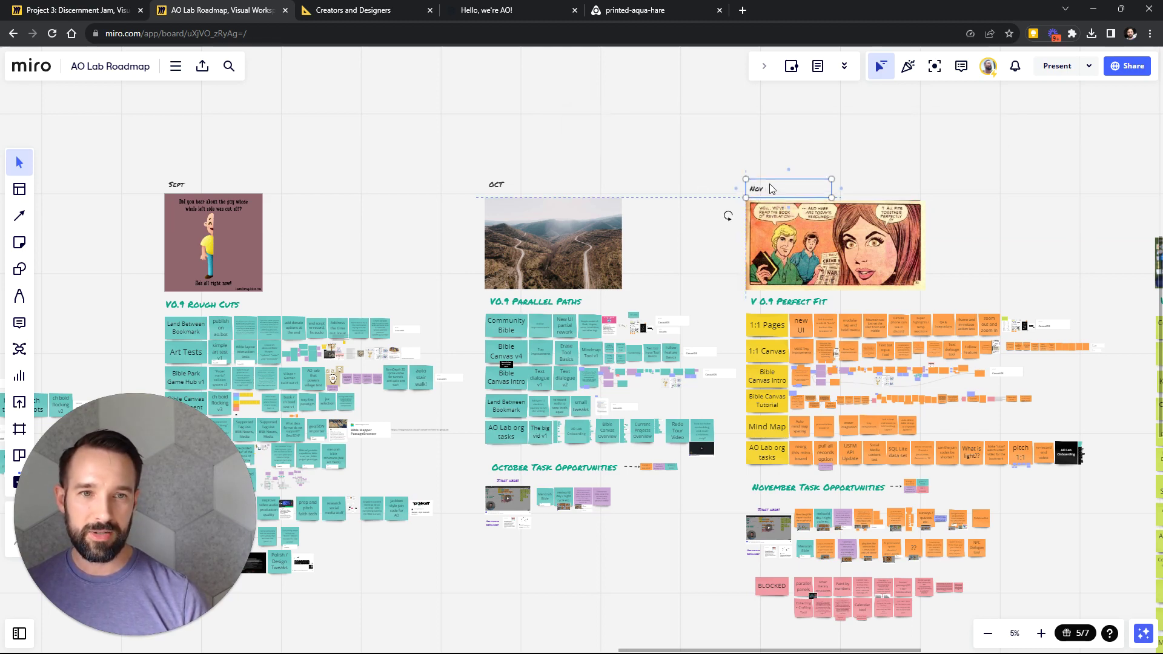
pyautogui.press('Escape')
pyautogui.scroll(3, 770, 296)
# Make the 'new UI' sticky in V0.9 Perfect Fit teal.
pyautogui.scroll(5, 771, 296)
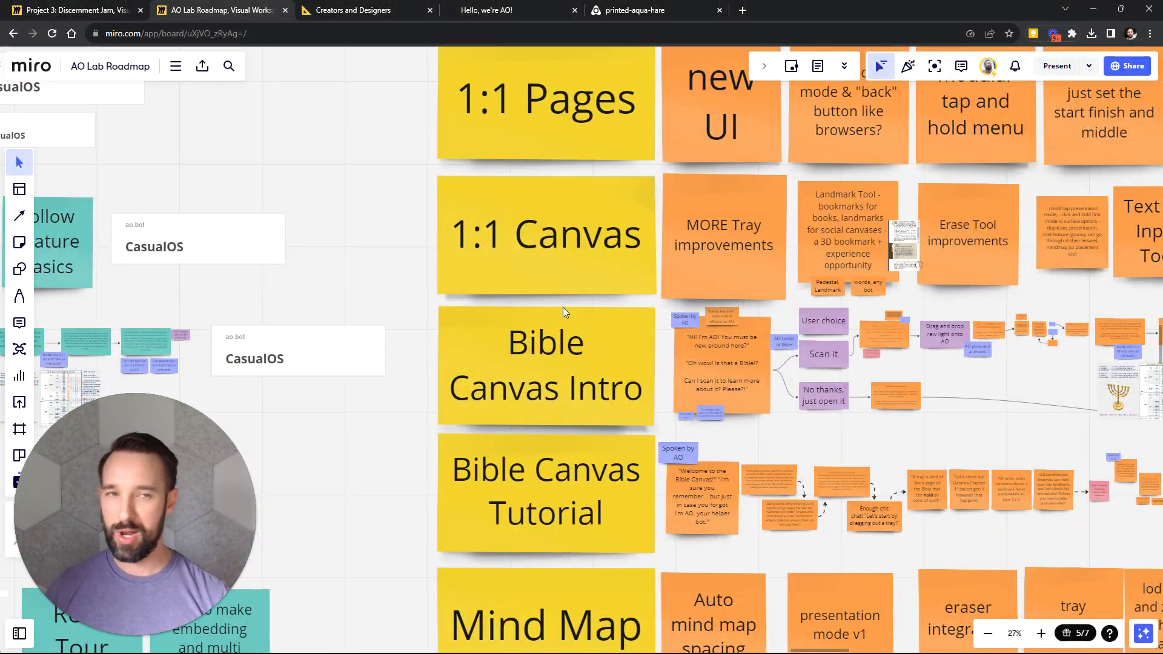
pyautogui.moveTo(990, 108); pyautogui.dragTo(500, 185)
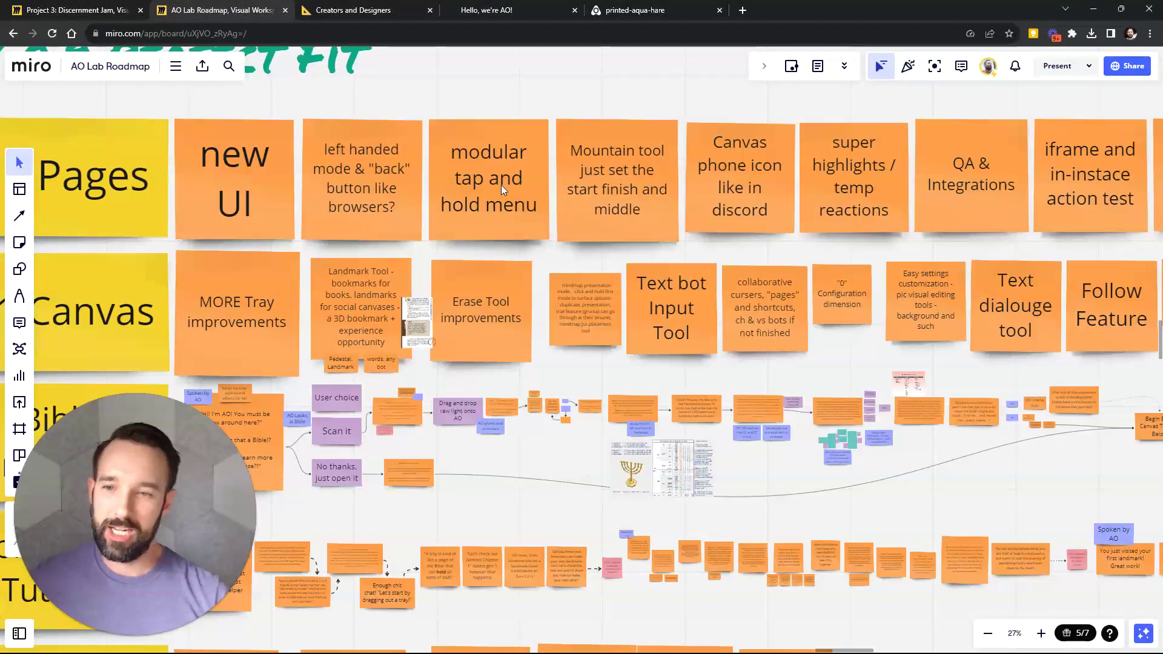
pyautogui.scroll(-3, 500, 184)
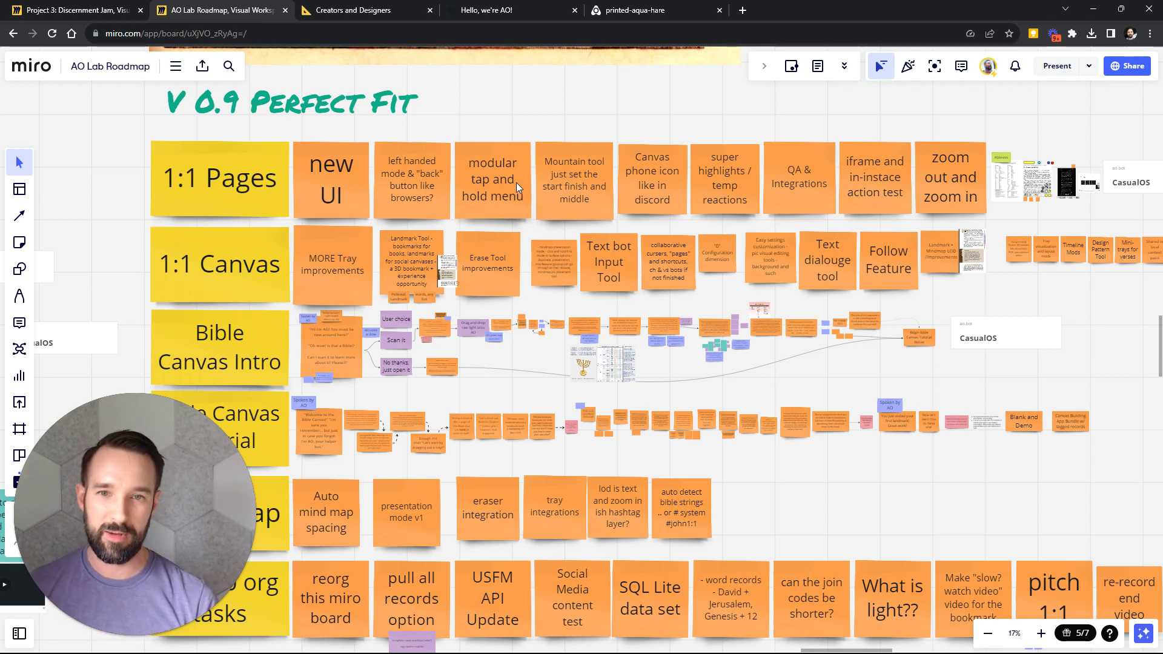
pyautogui.scroll(-5, 482, 220)
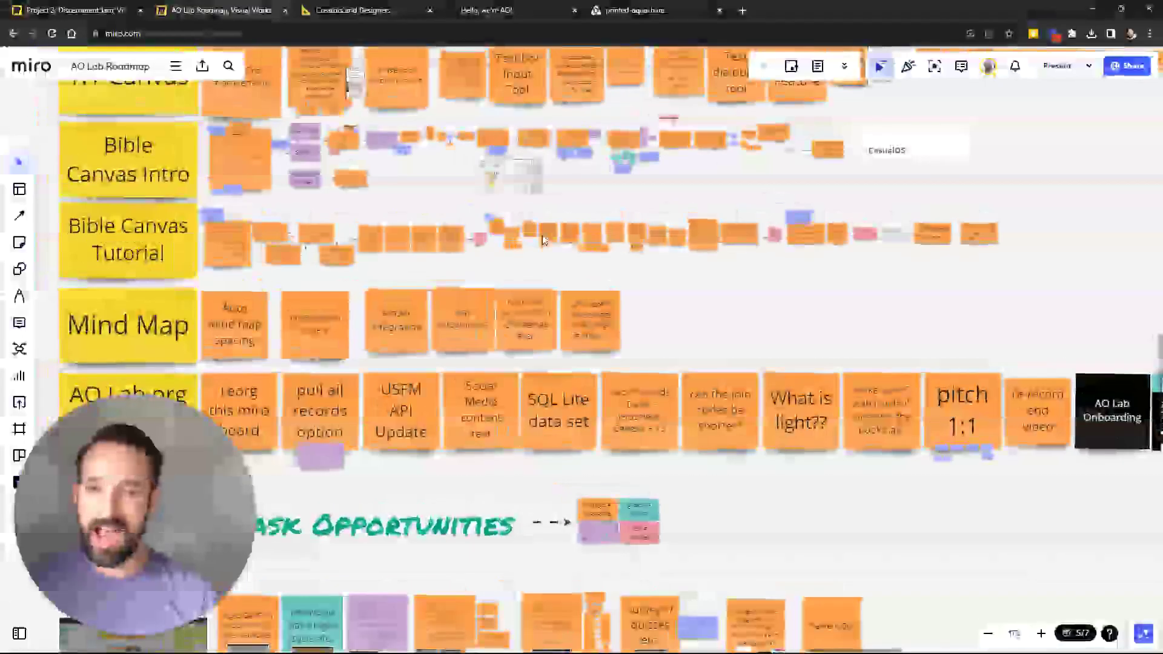
pyautogui.scroll(-4, 321, 167)
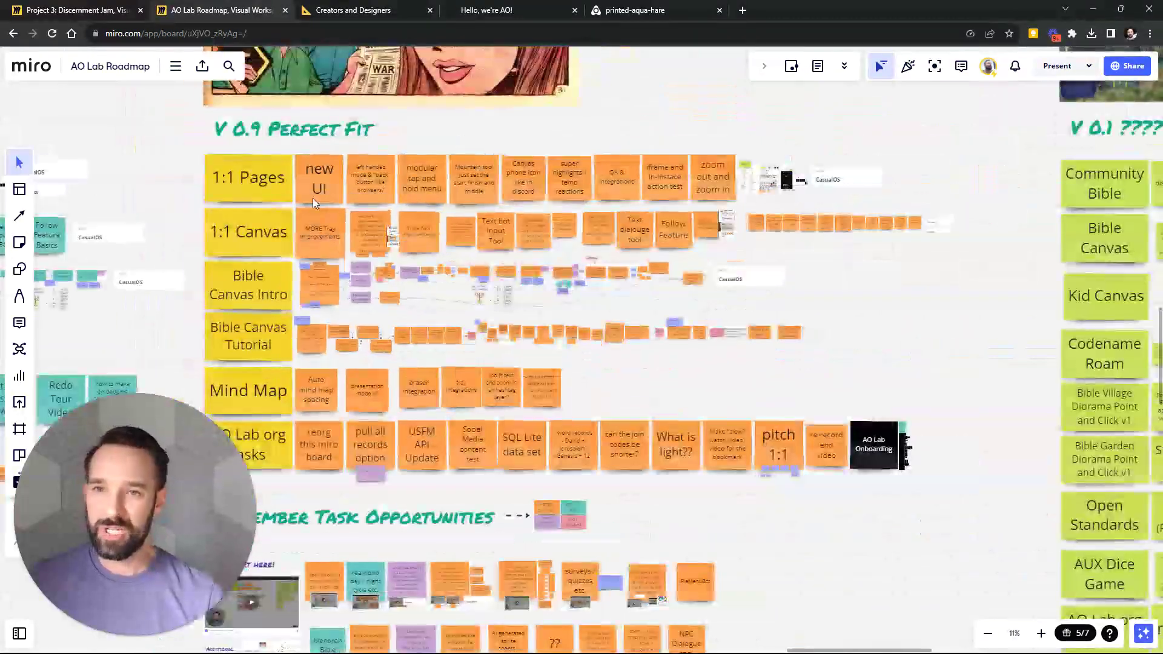
pyautogui.click(315, 194)
pyautogui.click(319, 99)
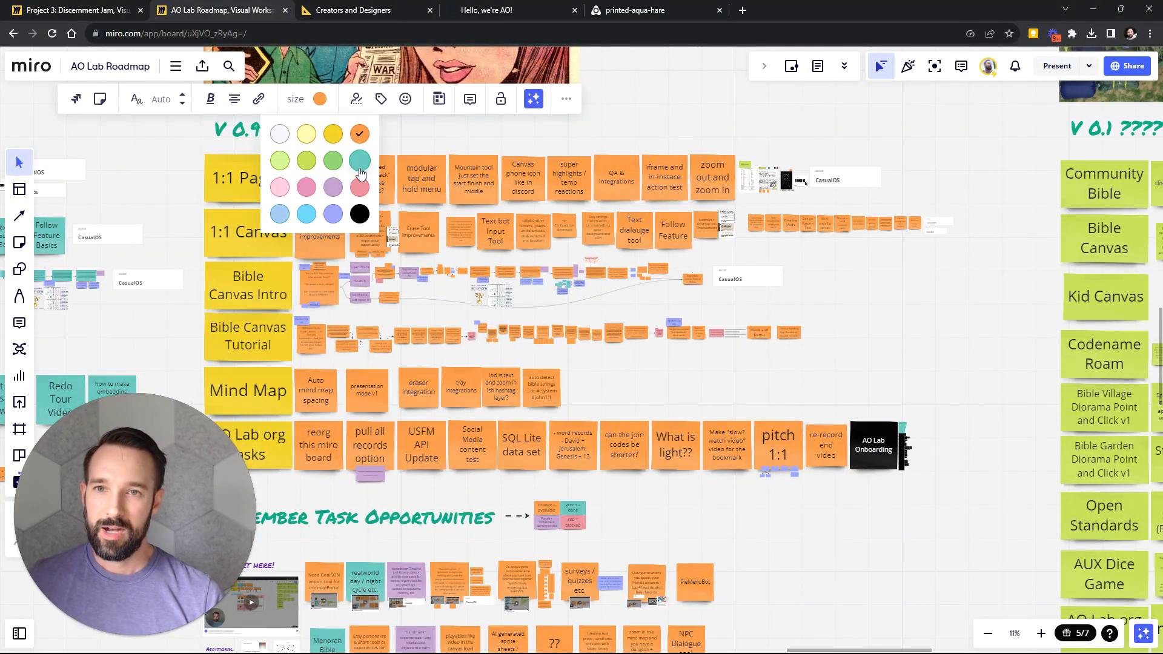
pyautogui.click(360, 157)
# Open the linked CasualOS page from a Bible Sandbox v1 card, then return to the roadmap.
pyautogui.scroll(-3, 413, 281)
pyautogui.hscroll(-10, 408, 150)
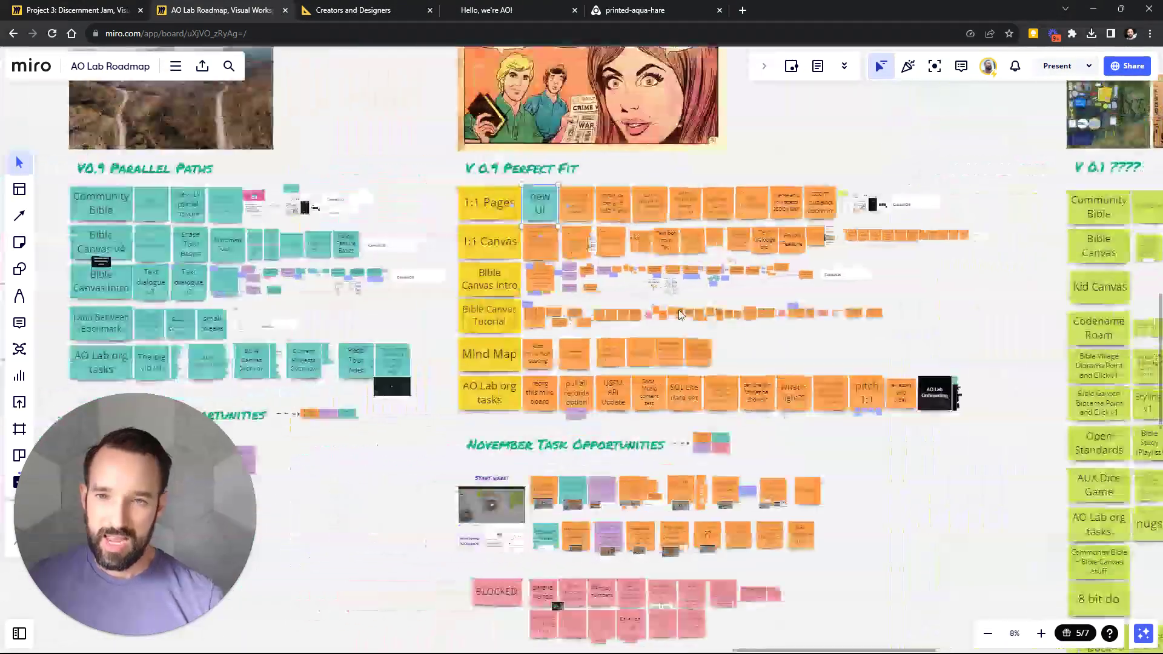
pyautogui.scroll(-2, 457, 253)
pyautogui.hscroll(-15, 458, 258)
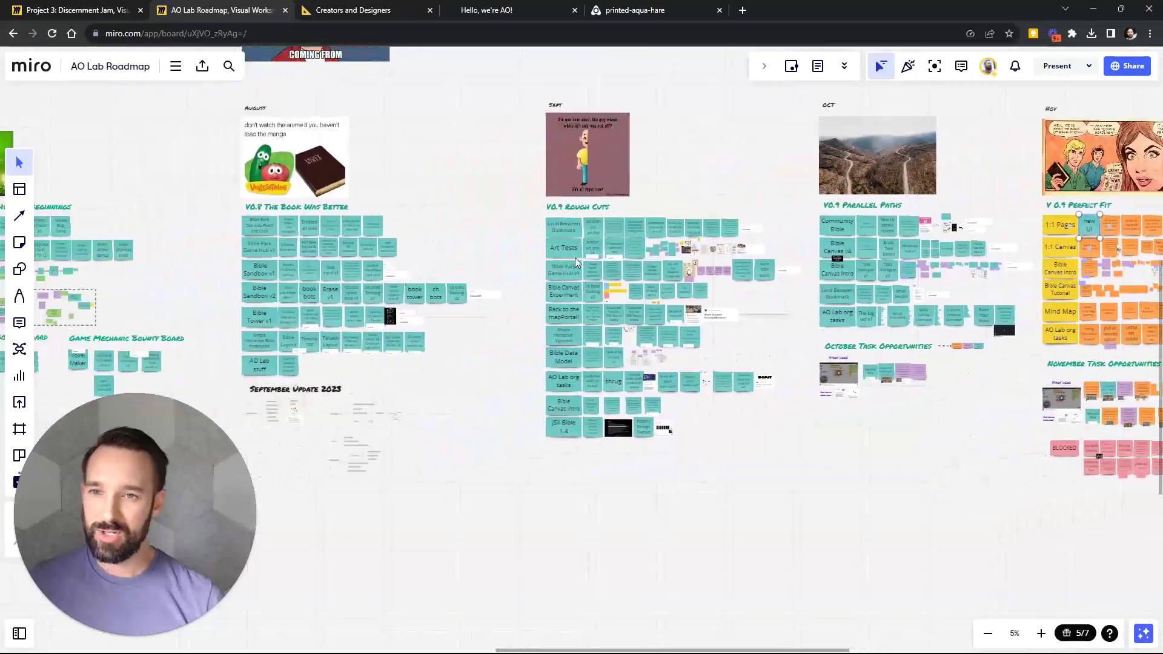
pyautogui.scroll(-3, 532, 269)
pyautogui.hscroll(15, 531, 269)
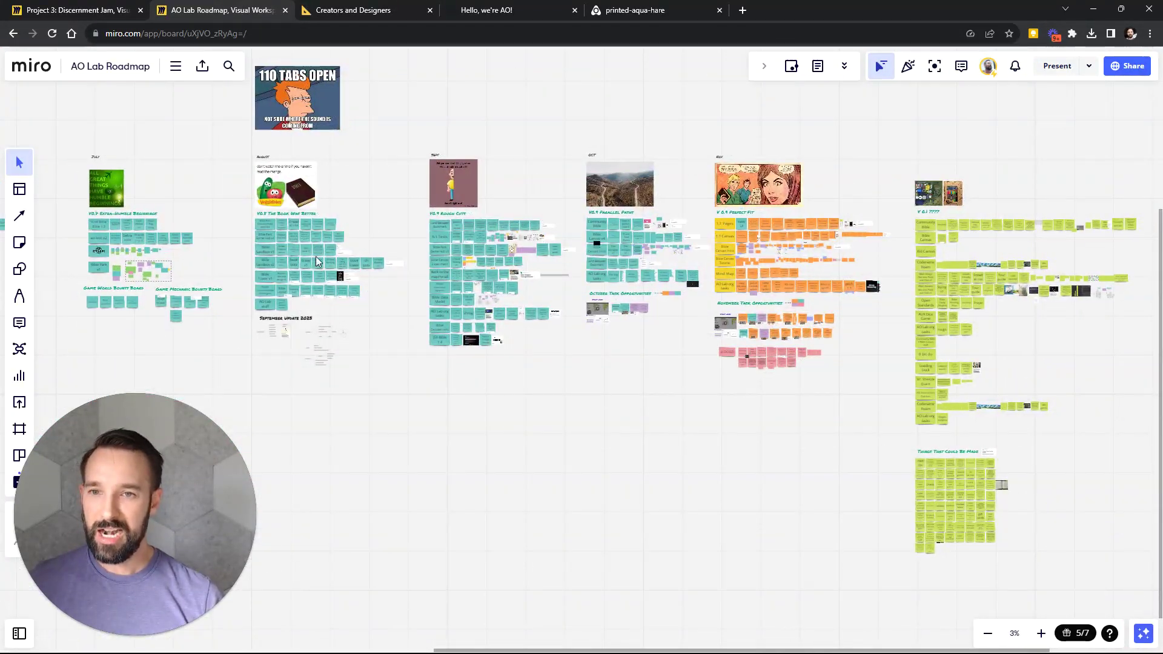
pyautogui.scroll(8, 315, 256)
pyautogui.click(446, 244)
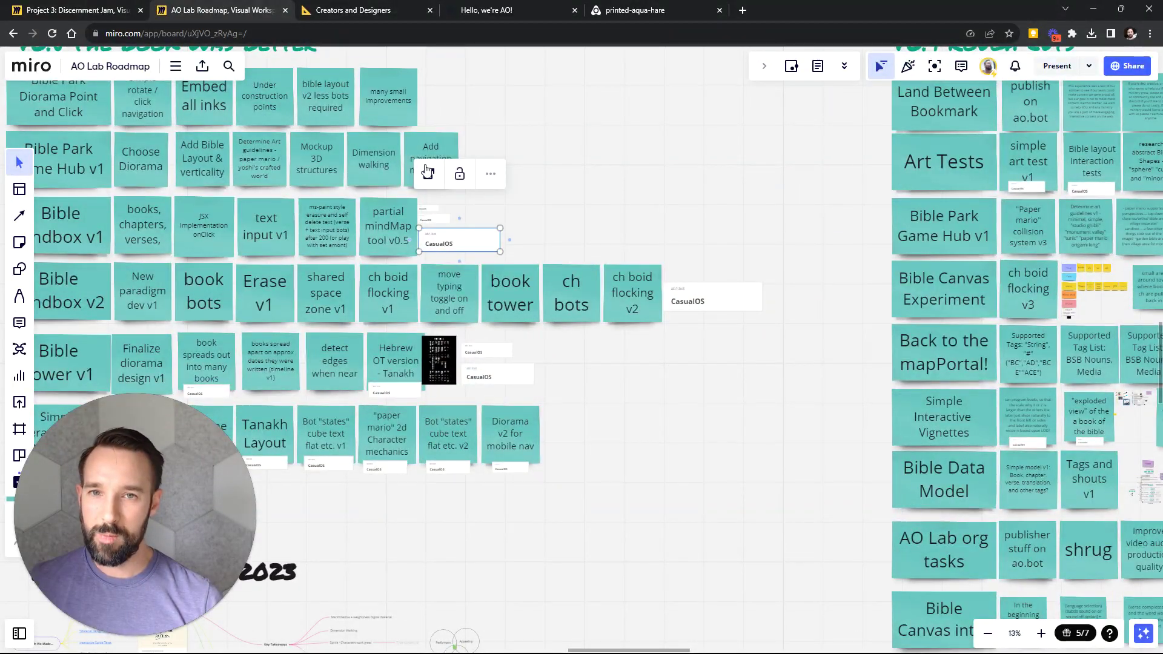
pyautogui.click(427, 174)
pyautogui.click(212, 10)
pyautogui.moveTo(318, 248); pyautogui.dragTo(499, 227)
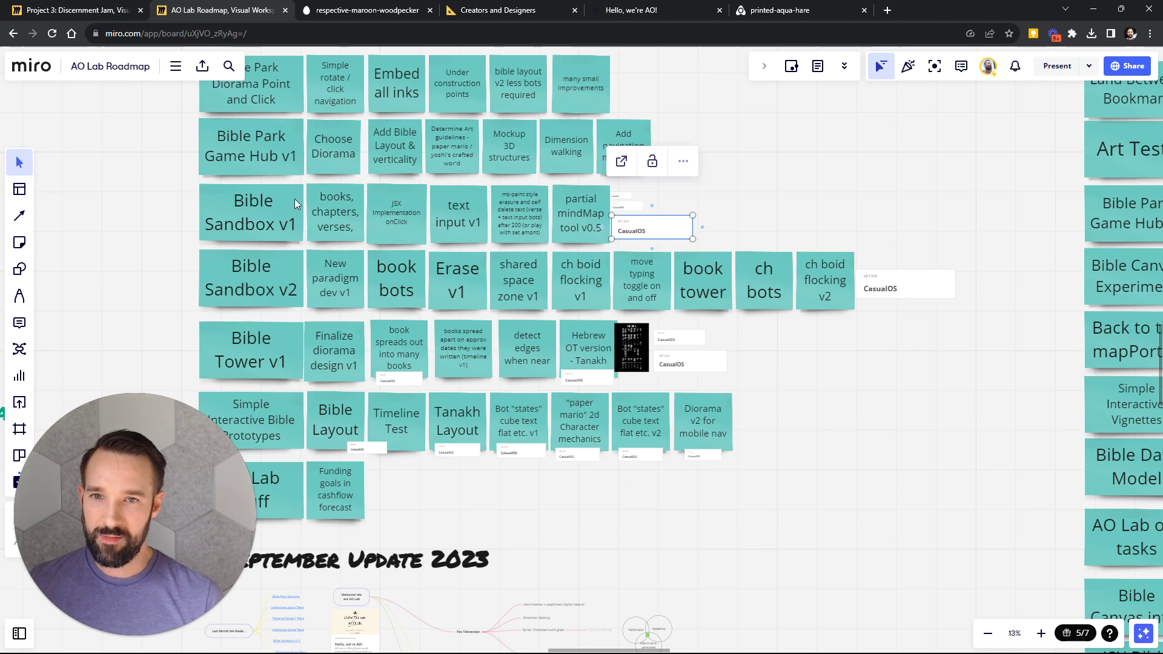
# Add Genesis 1 verses, including 9, 24 and 28, as text planks in the CasualOS sandbox.
pyautogui.click(621, 161)
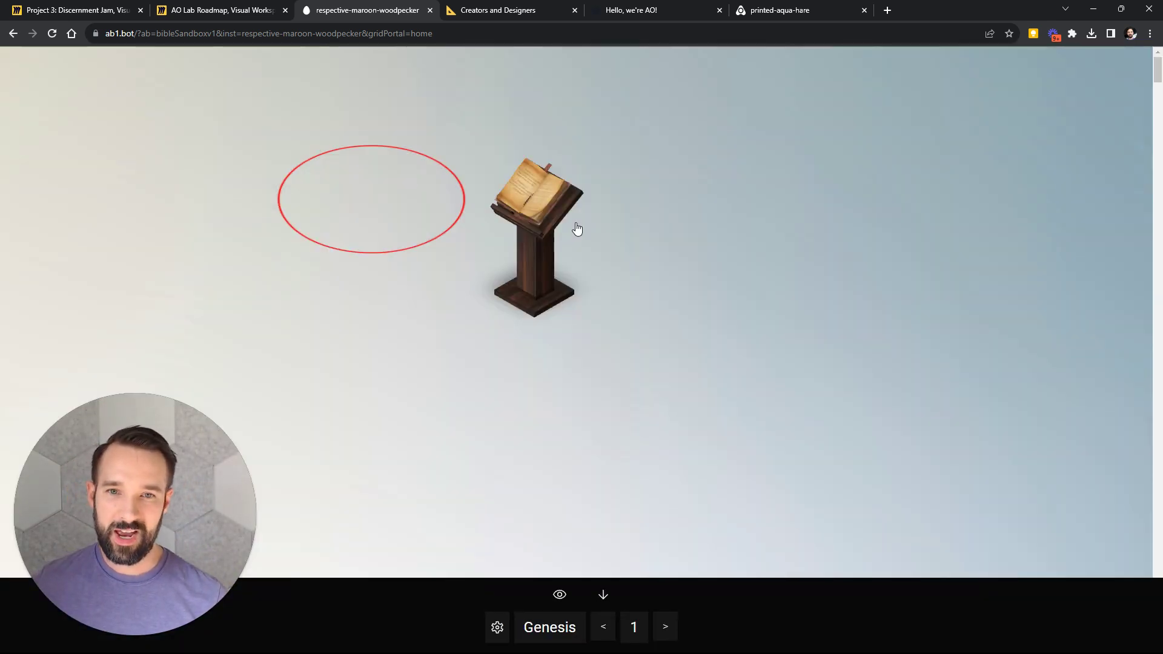
pyautogui.click(566, 257)
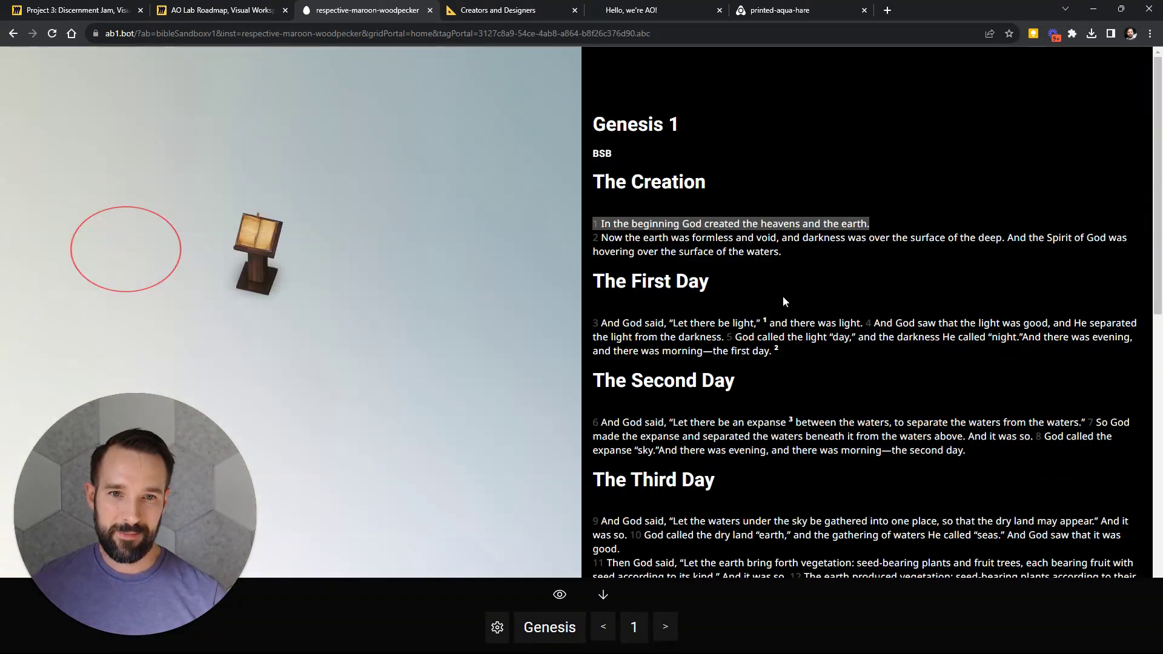
pyautogui.scroll(-3, 783, 295)
pyautogui.click(679, 356)
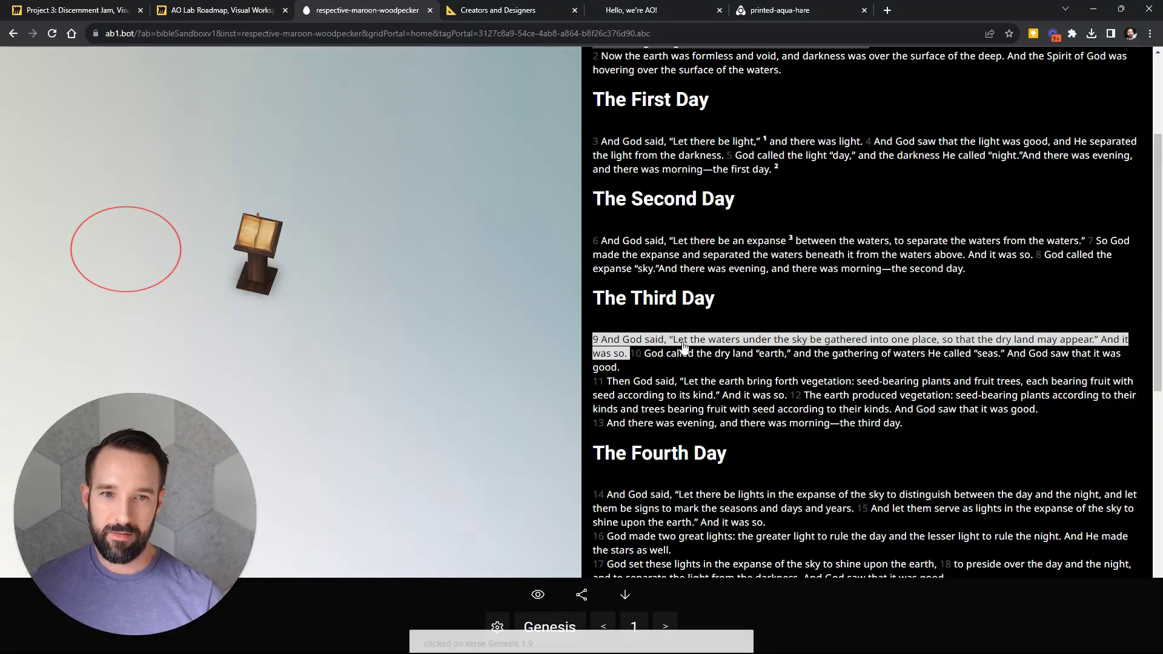
pyautogui.scroll(-5, 684, 407)
pyautogui.click(679, 402)
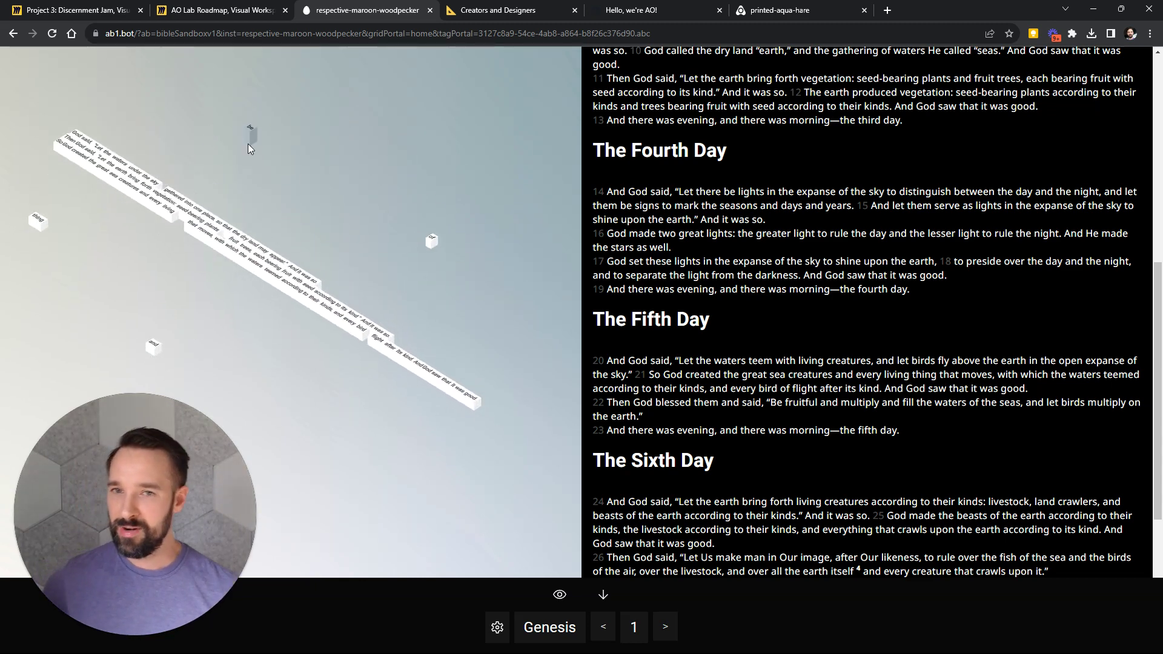
pyautogui.scroll(-5, 726, 242)
pyautogui.click(727, 323)
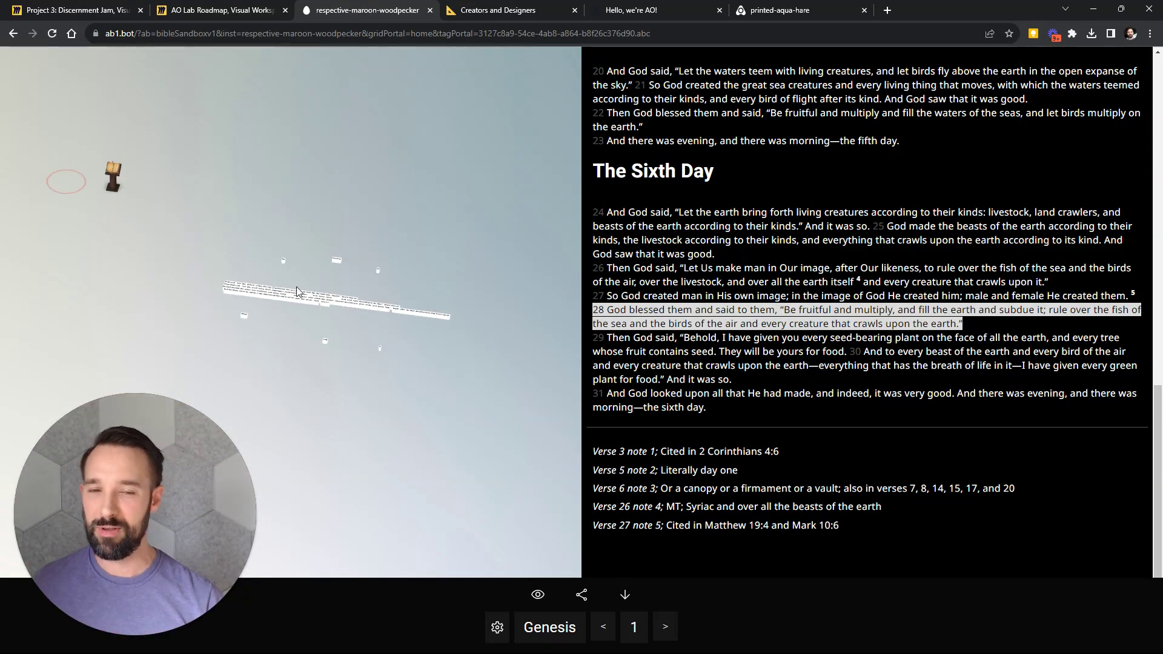
pyautogui.scroll(3, 298, 282)
pyautogui.click(780, 221)
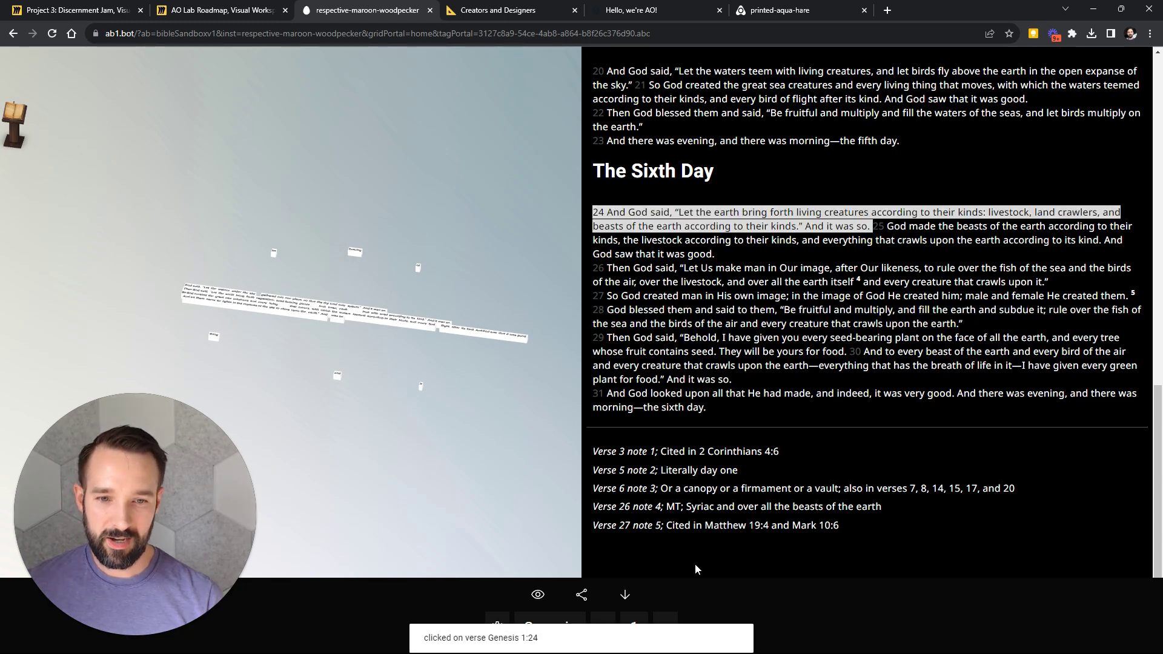
# Add Genesis 2 verses 19 and 21, then close the sandbox tab.
pyautogui.press('Right')
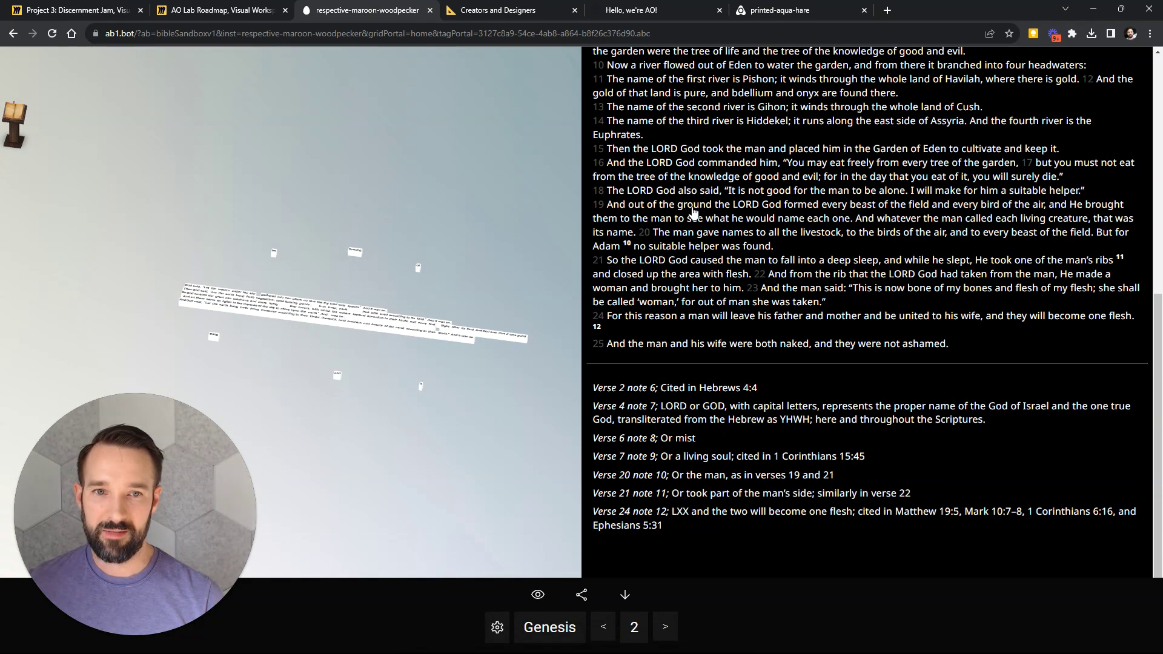
pyautogui.click(683, 210)
pyautogui.click(702, 260)
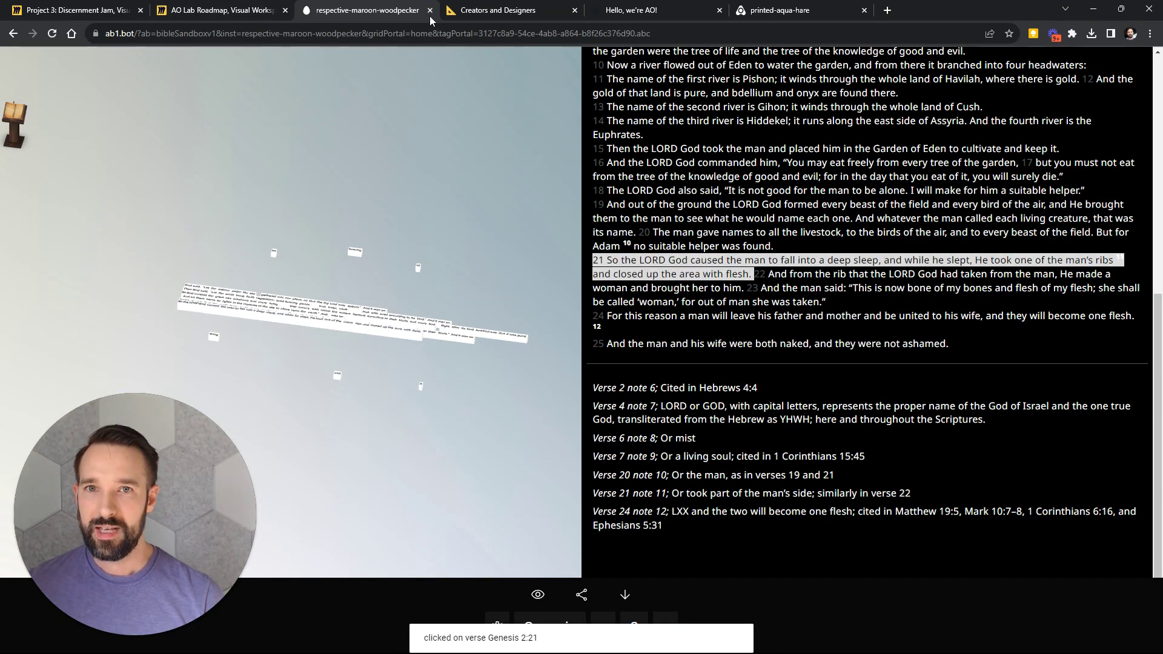
pyautogui.middleClick(314, 9)
# Return to the roadmap and zoom into November Task Opportunities around the surveys / quizzes etc. sticky.
pyautogui.hotkey('ctrl', 'shift', 'Tab')
pyautogui.scroll(-5, 598, 199)
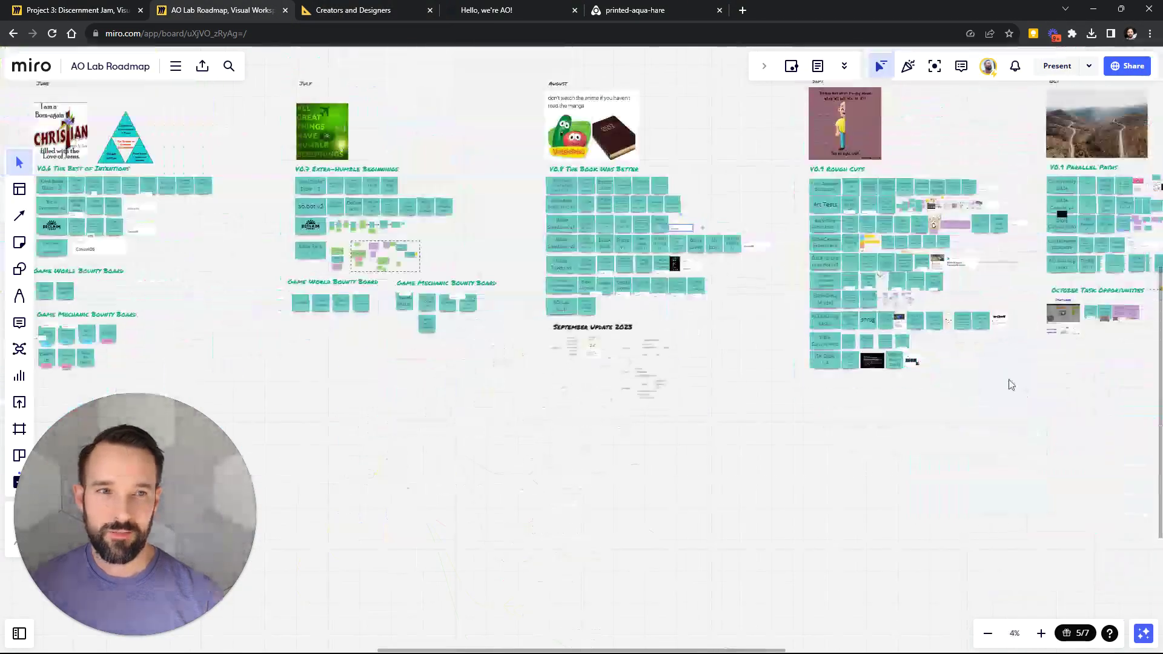
pyautogui.hscroll(10, 591, 226)
pyautogui.hscroll(-8, 368, 364)
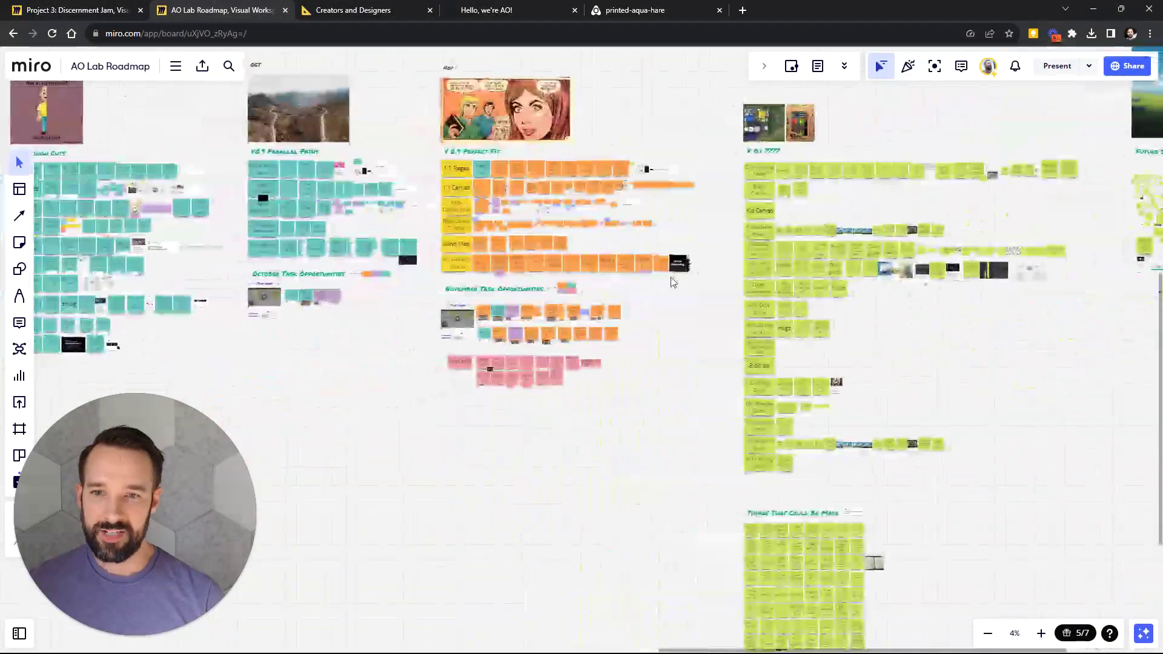
pyautogui.scroll(5, 485, 252)
pyautogui.moveTo(678, 351); pyautogui.dragTo(607, 257)
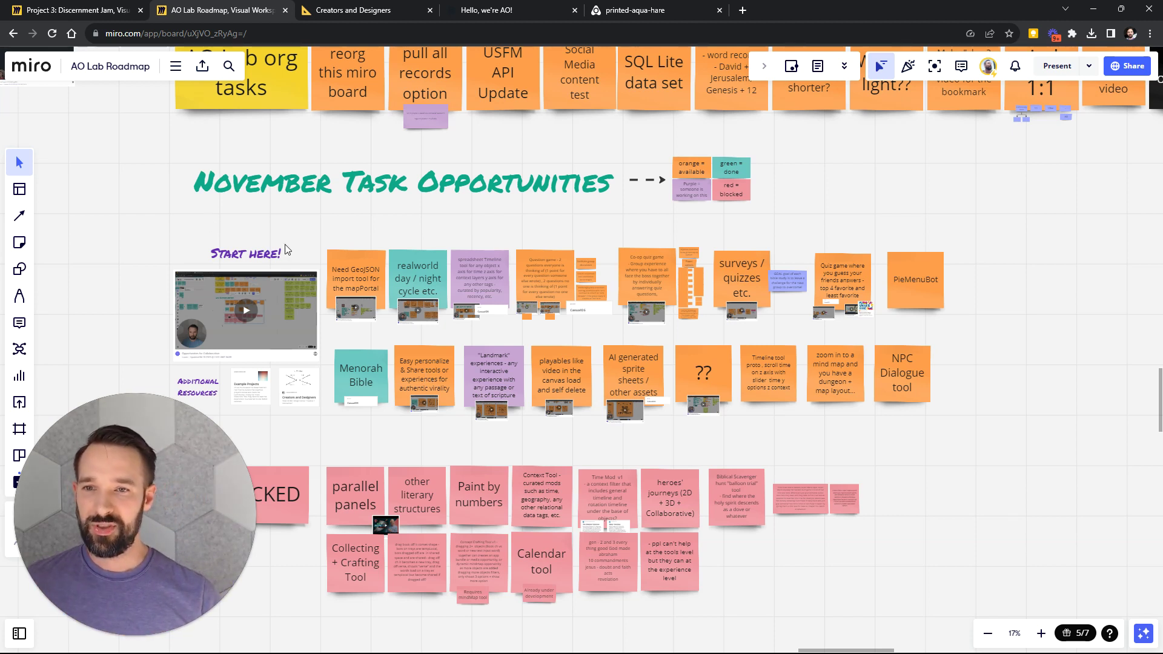
pyautogui.scroll(-2, 776, 259)
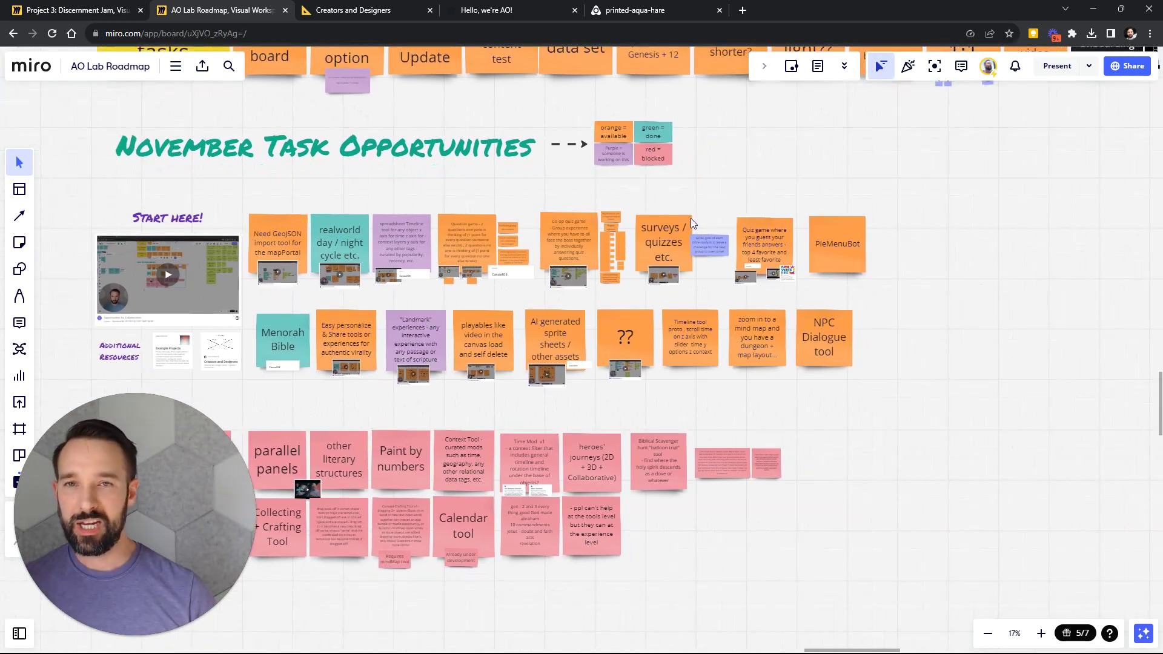
pyautogui.scroll(-4, 690, 218)
pyautogui.hscroll(3, 688, 198)
pyautogui.scroll(2, 688, 199)
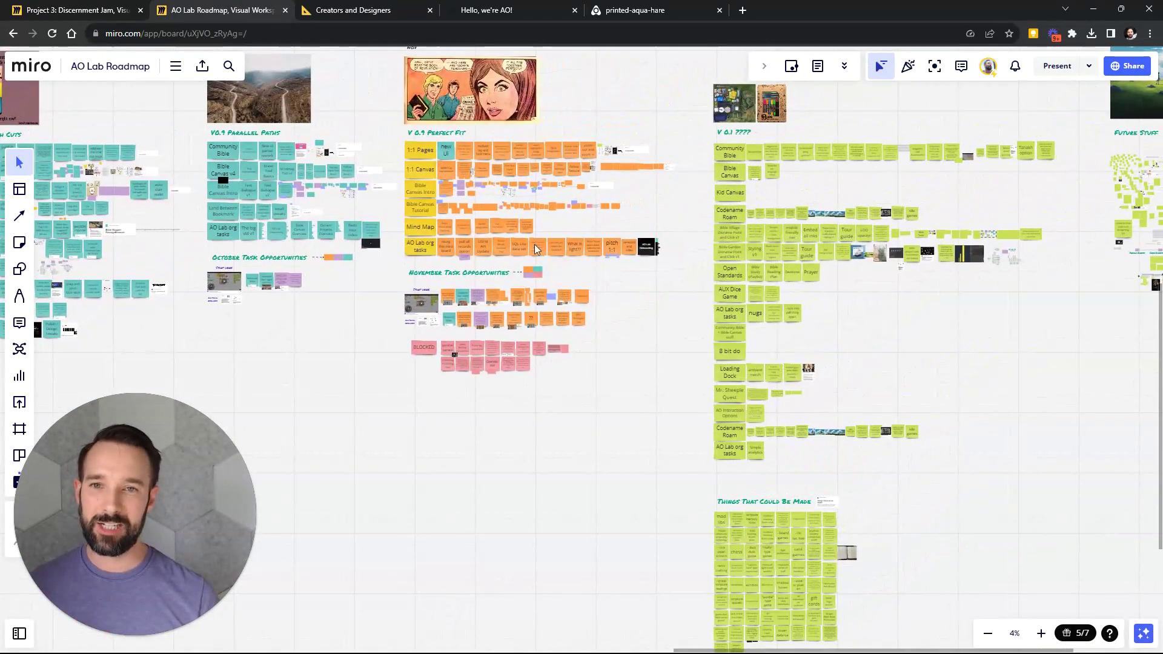
pyautogui.scroll(10, 492, 275)
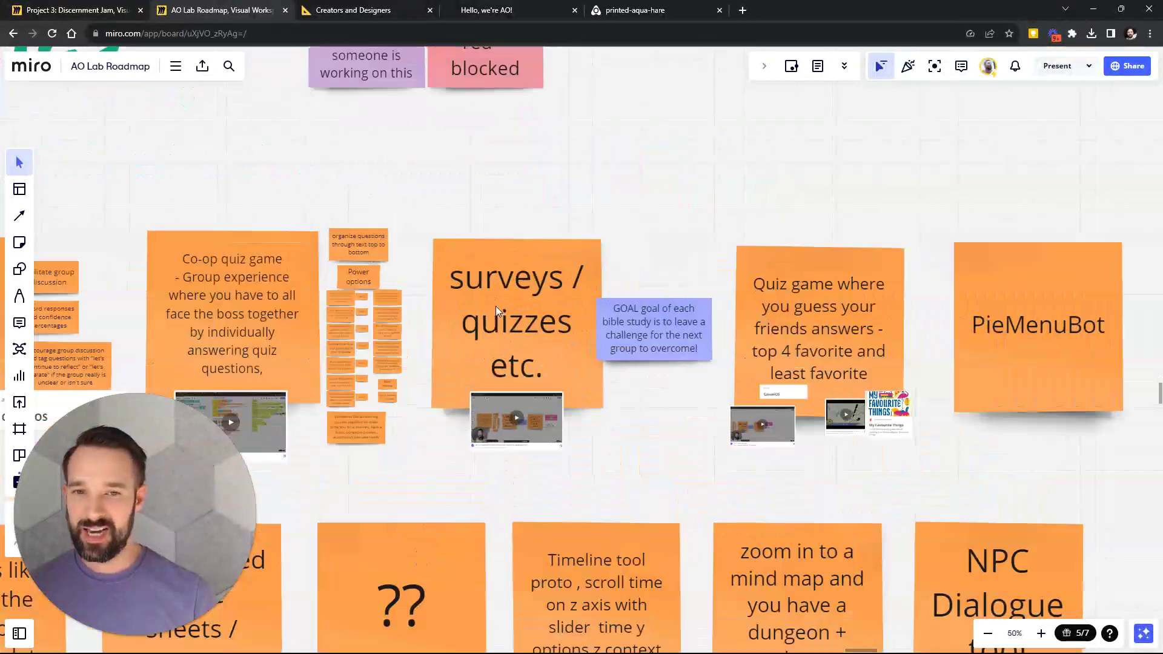
# Select the surveys / quizzes sticky and its Loom video, then zoom out to about 8%.
pyautogui.scroll(3, 495, 306)
pyautogui.click(506, 313)
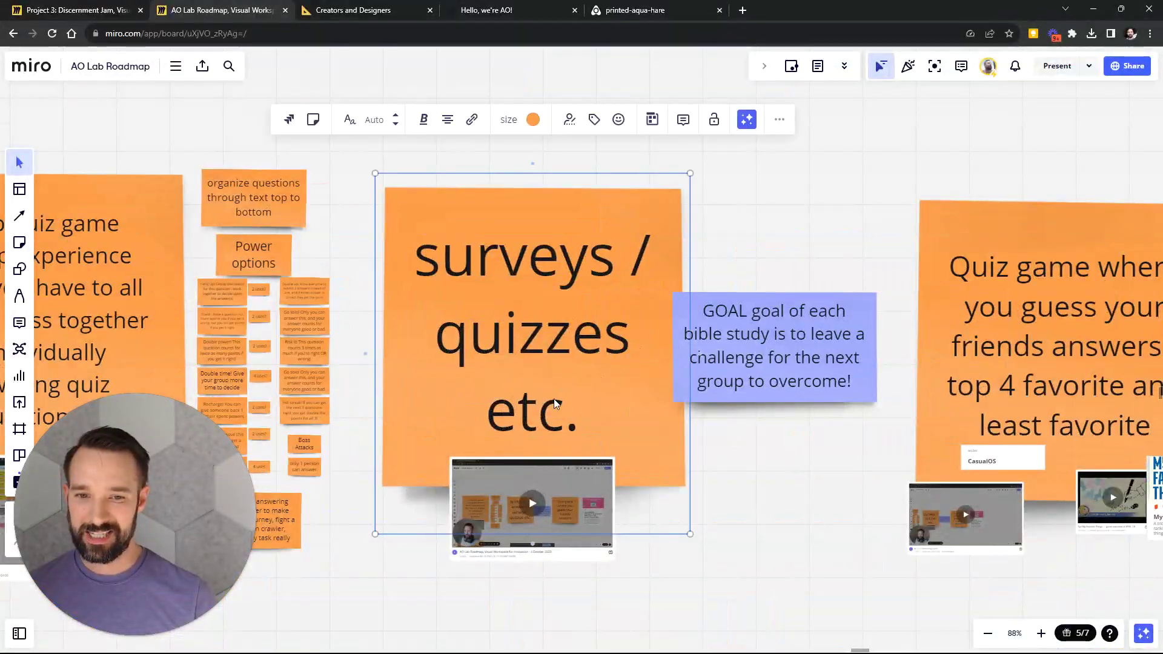
pyautogui.click(654, 543)
pyautogui.click(572, 499)
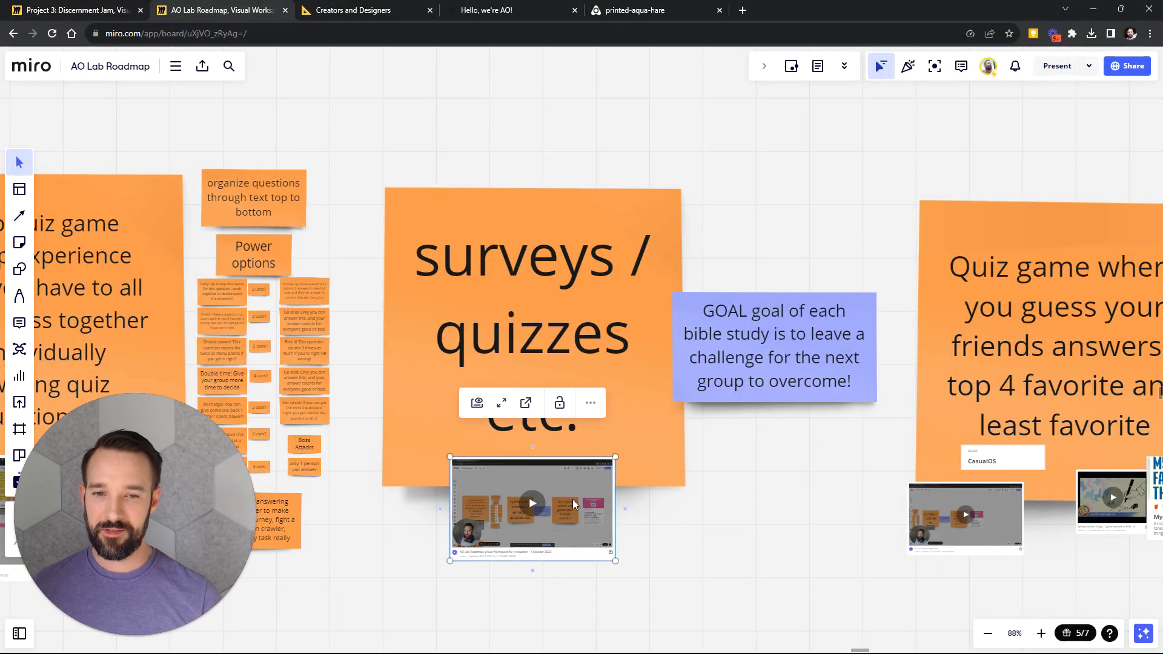
pyautogui.scroll(3, 572, 499)
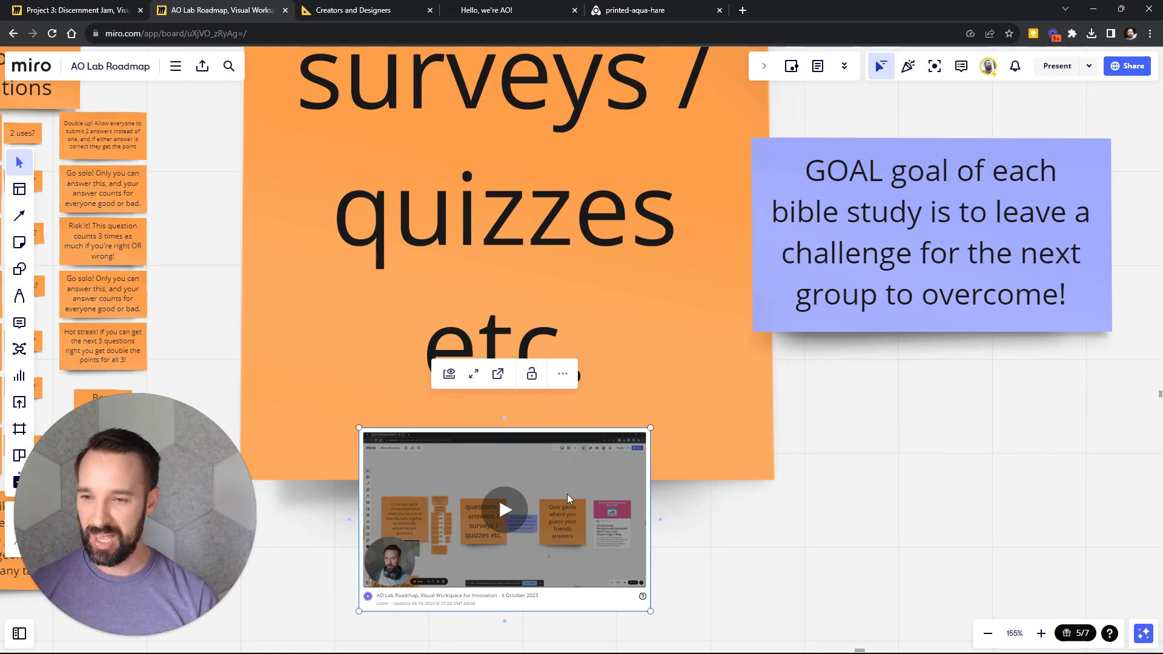
pyautogui.scroll(-10, 567, 493)
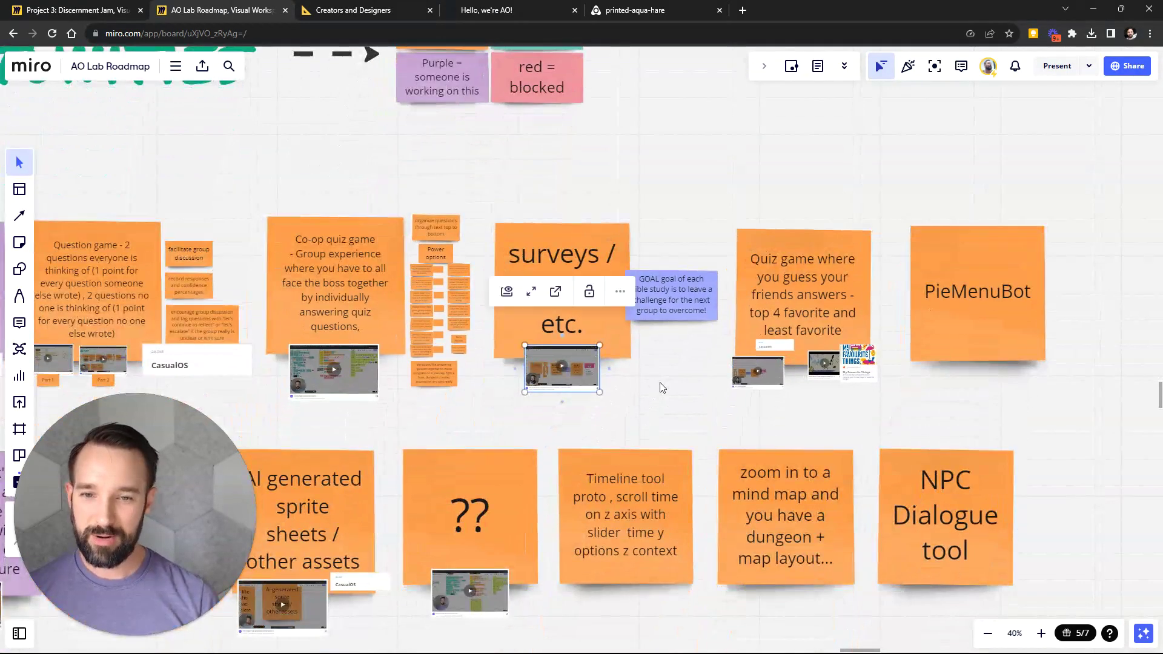
pyautogui.scroll(-10, 661, 387)
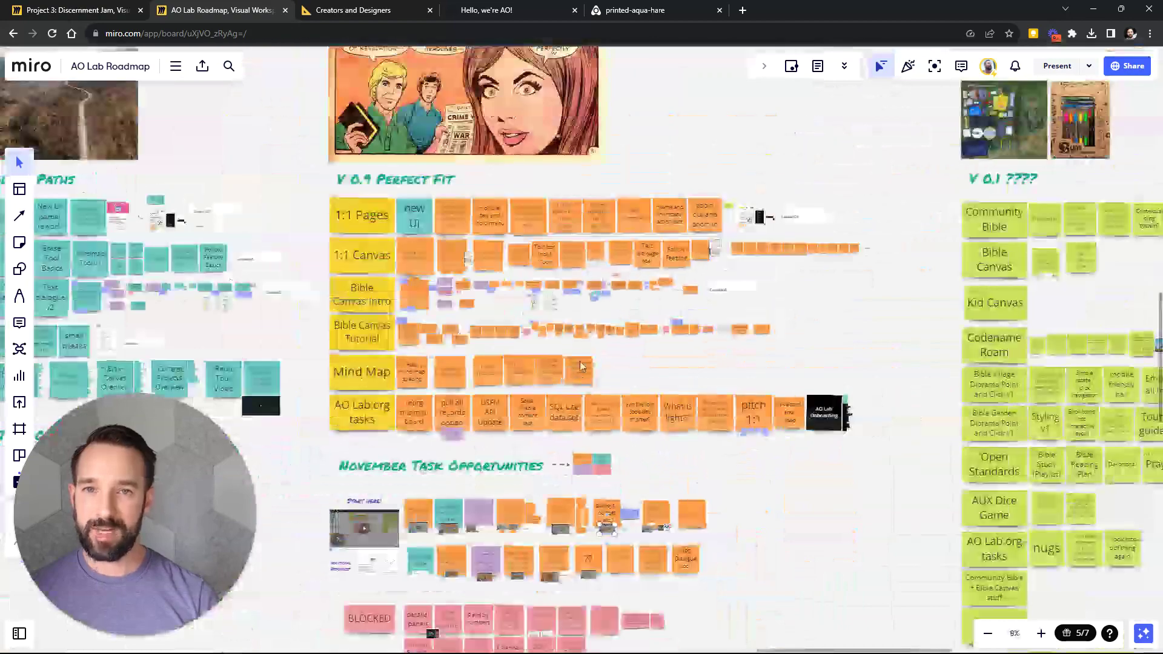
# Select the 1:1 Pages sticky note and zoom in on the November section.
pyautogui.click(363, 224)
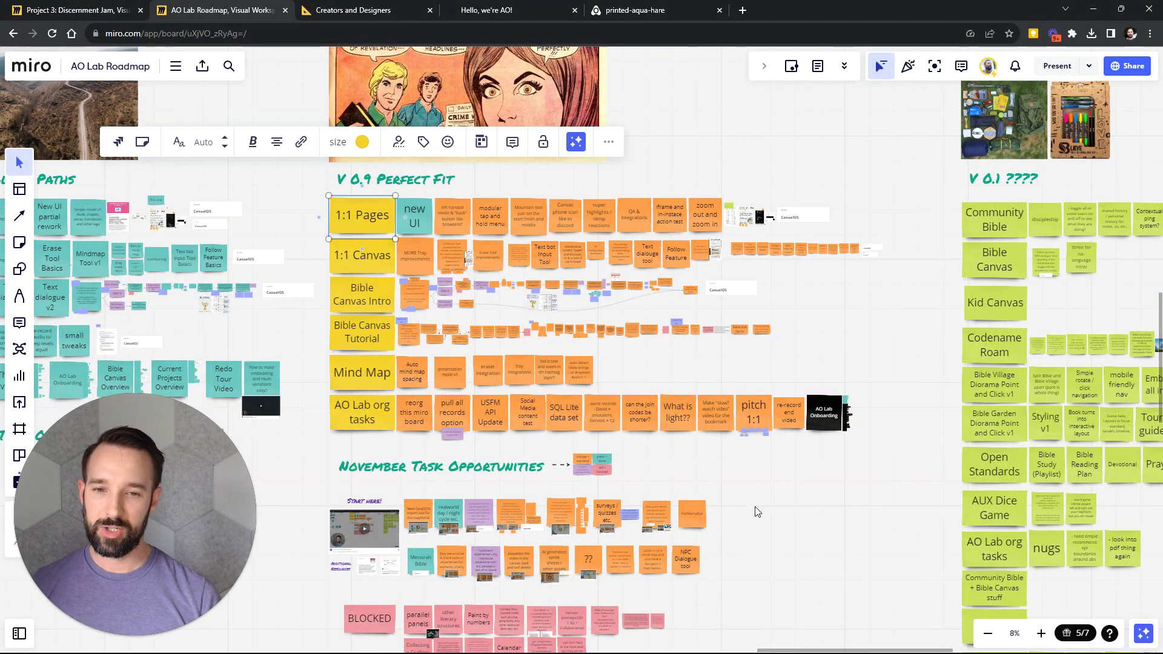
pyautogui.scroll(-5, 754, 506)
pyautogui.scroll(5, 529, 347)
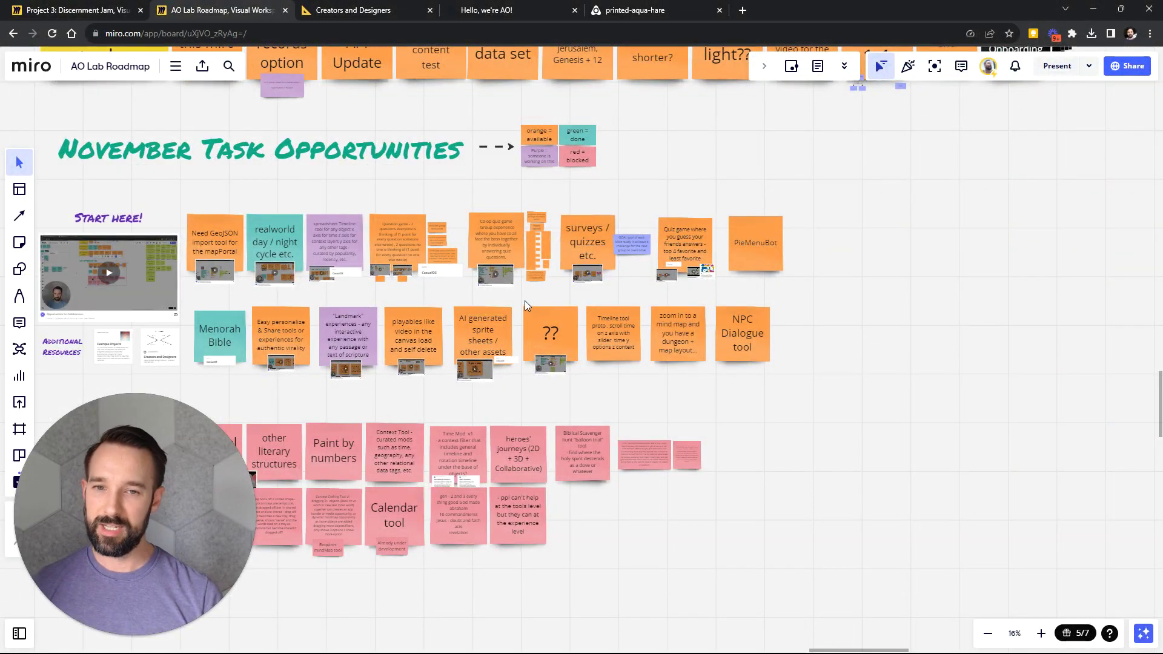
pyautogui.scroll(-3, 503, 276)
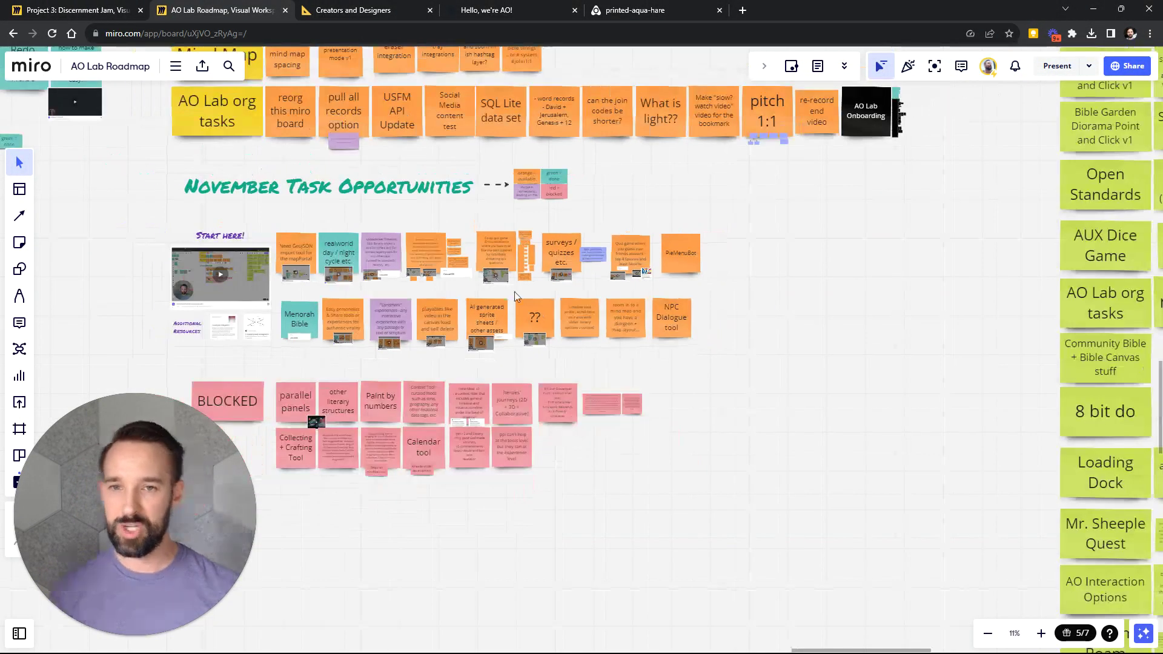
pyautogui.scroll(-3, 654, 175)
# Marquee-select the red BLOCKED notes, then zoom out to 4% to show the whole board.
pyautogui.moveTo(787, 255); pyautogui.dragTo(273, 357)
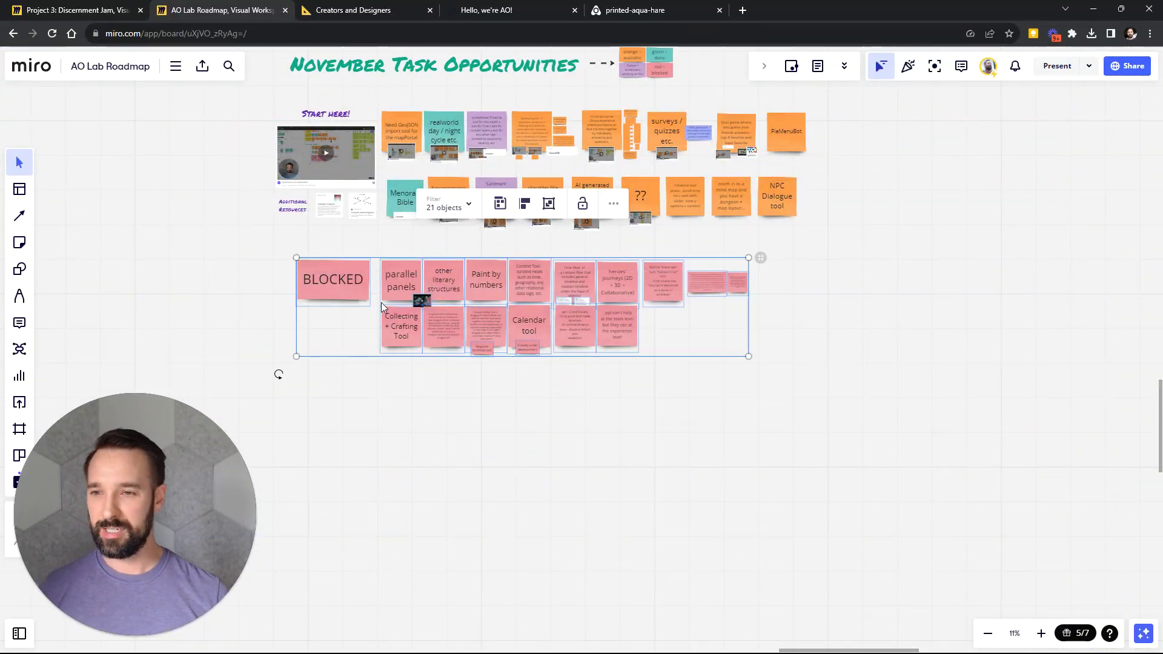
pyautogui.scroll(-5, 408, 300)
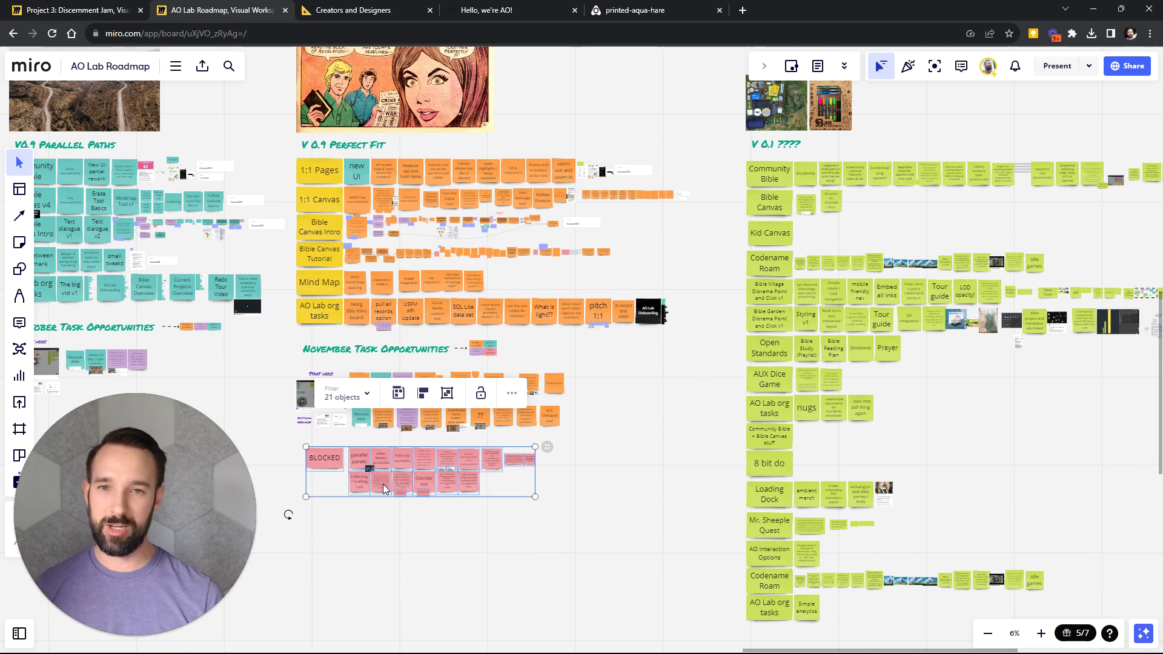
pyautogui.scroll(-3, 383, 485)
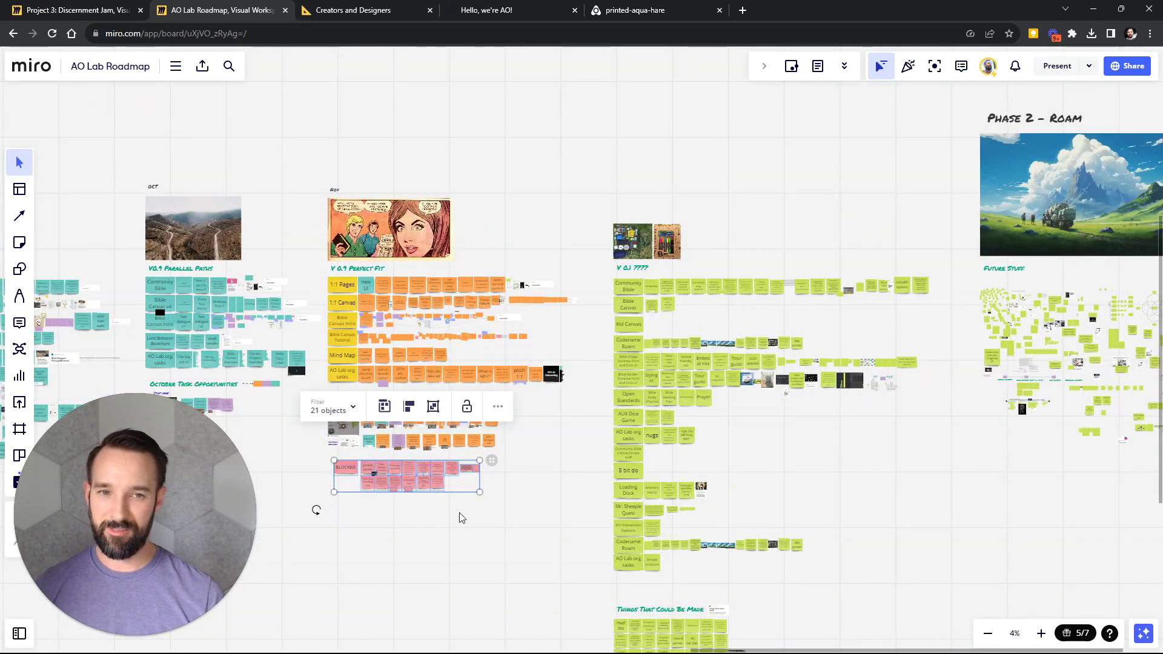
pyautogui.hscroll(5, 459, 513)
pyautogui.scroll(-3, 401, 463)
# Select the Bible Garden Diorama sticky, deselect it, and pan left toward V 0.9 Perfect Fit.
pyautogui.click(289, 207)
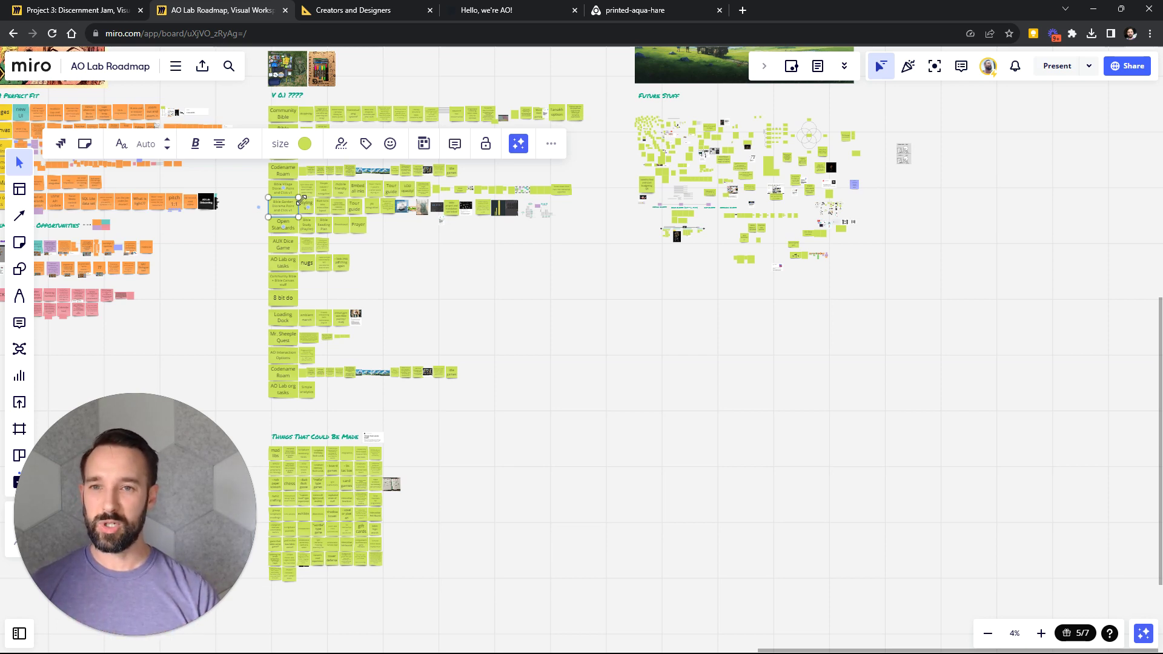
pyautogui.click(539, 230)
pyautogui.scroll(5, 539, 234)
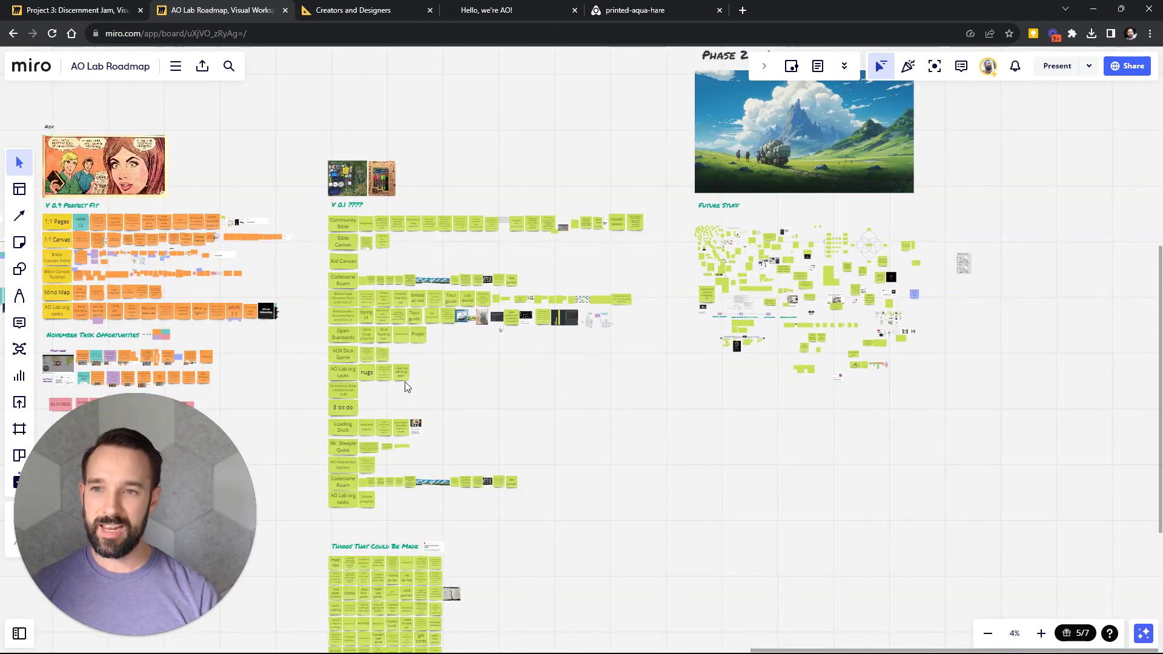
pyautogui.scroll(-1, 407, 370)
pyautogui.hscroll(-3, 502, 237)
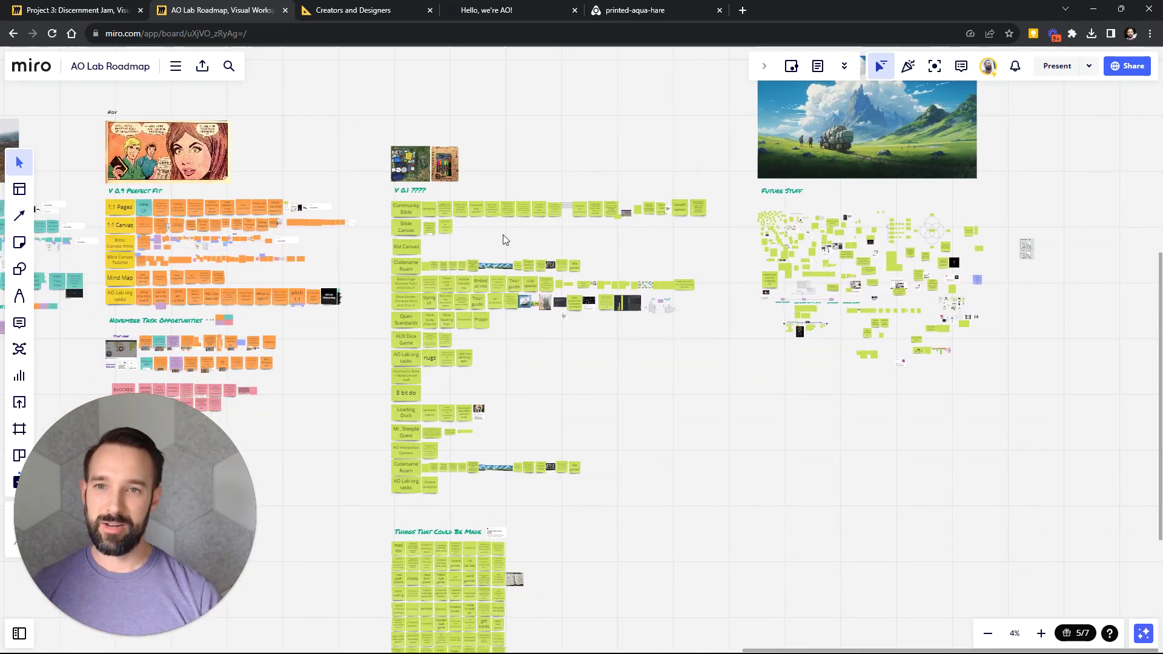
pyautogui.hscroll(-10, 502, 240)
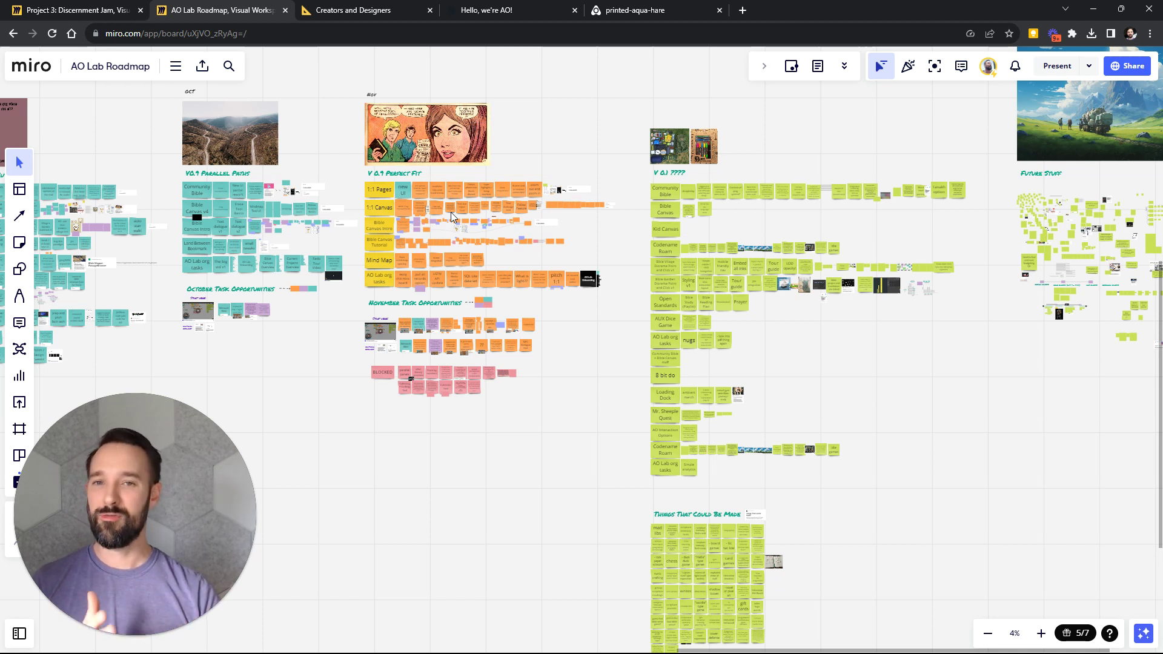
# Recolour the teal new UI sticky in the 1:1 Pages row to orange and deselect it.
pyautogui.click(403, 190)
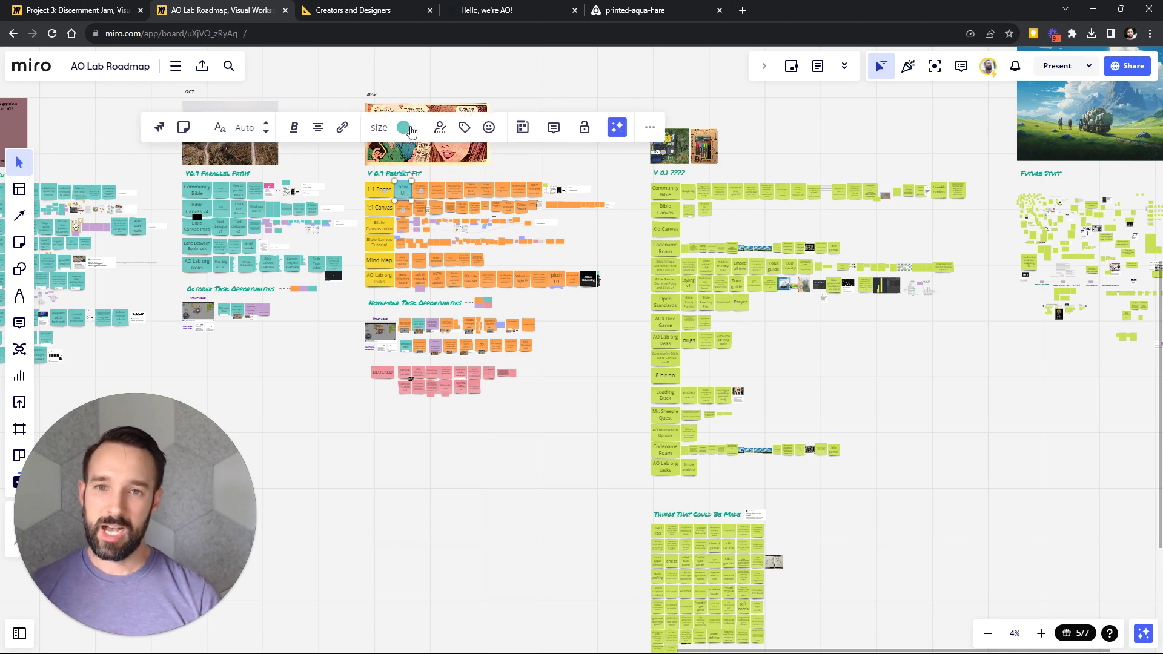
pyautogui.click(404, 127)
pyautogui.click(443, 162)
pyautogui.click(563, 171)
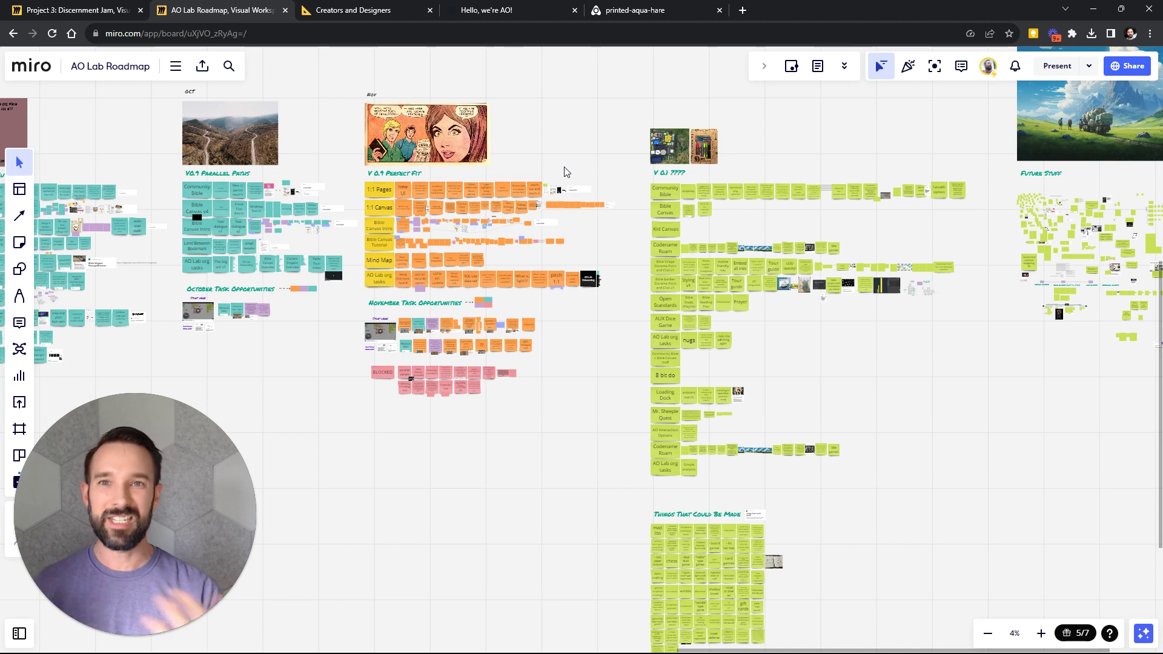
pyautogui.hotkey('ctrl', 'shift', 'Tab')
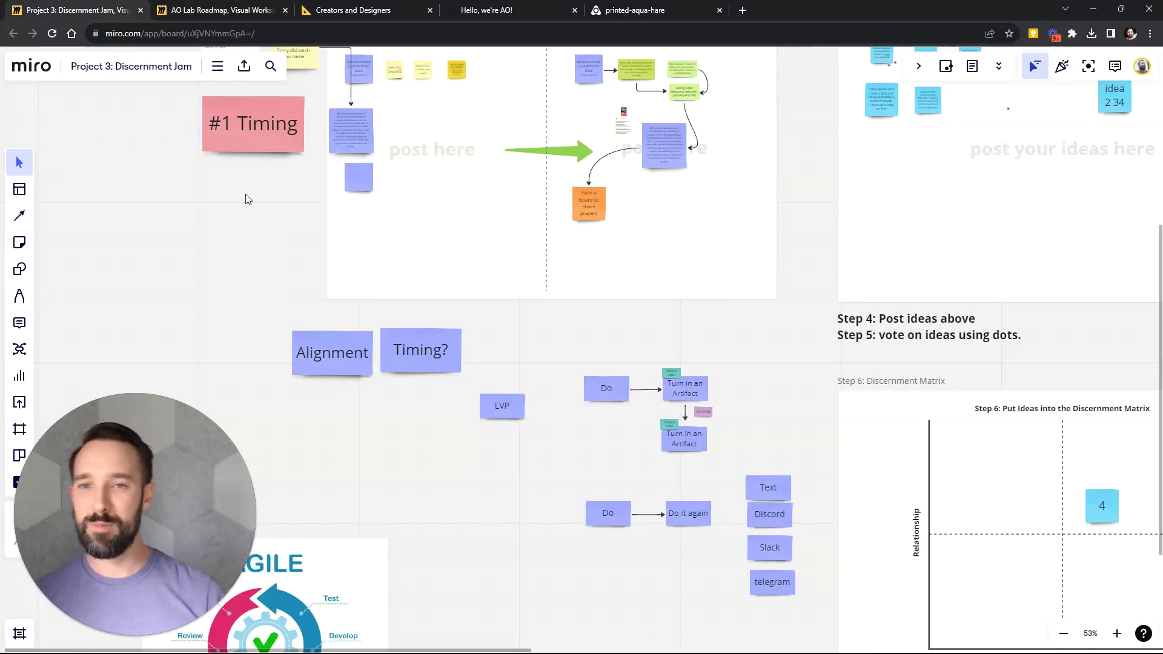
pyautogui.scroll(-8, 268, 251)
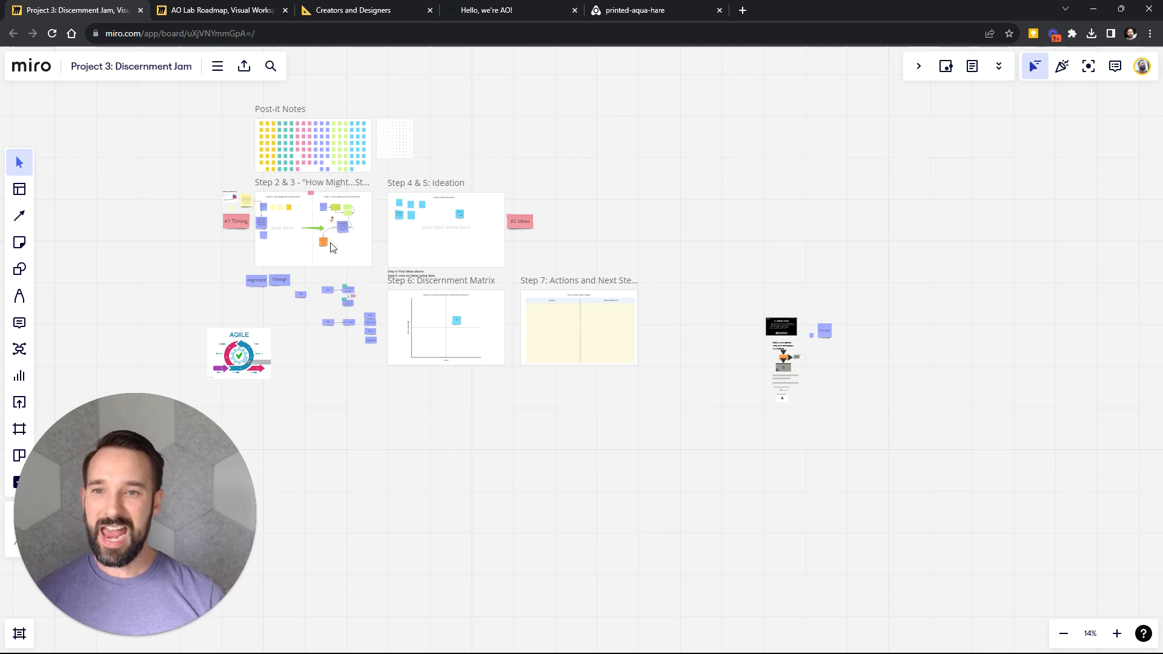
pyautogui.scroll(8, 292, 324)
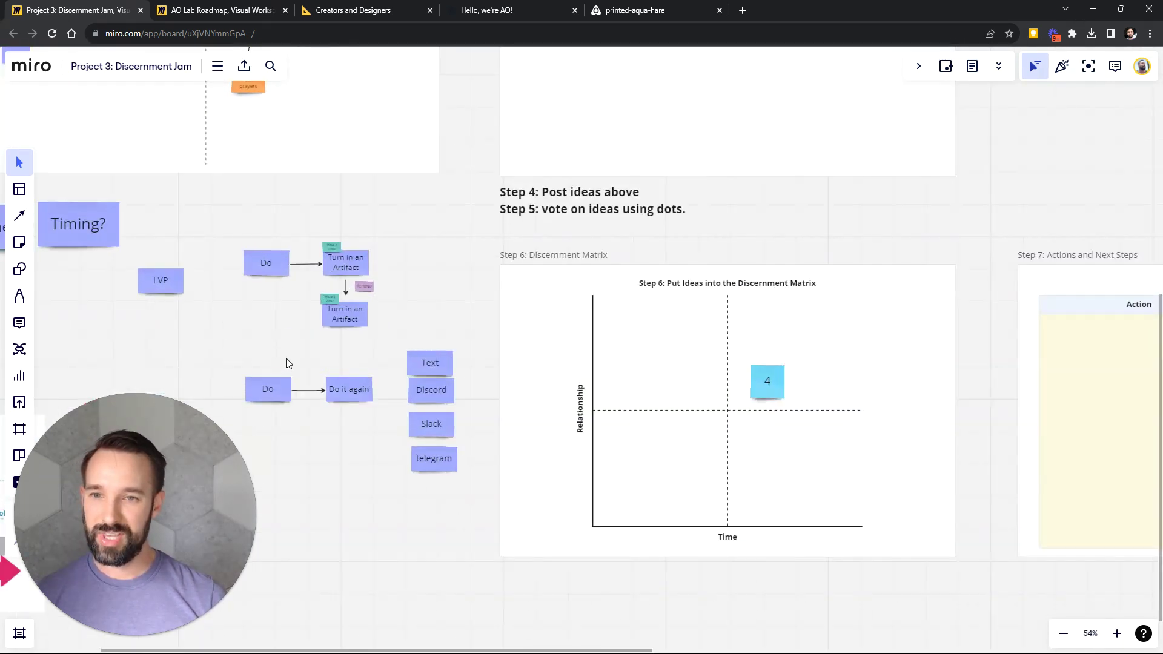
pyautogui.click(440, 313)
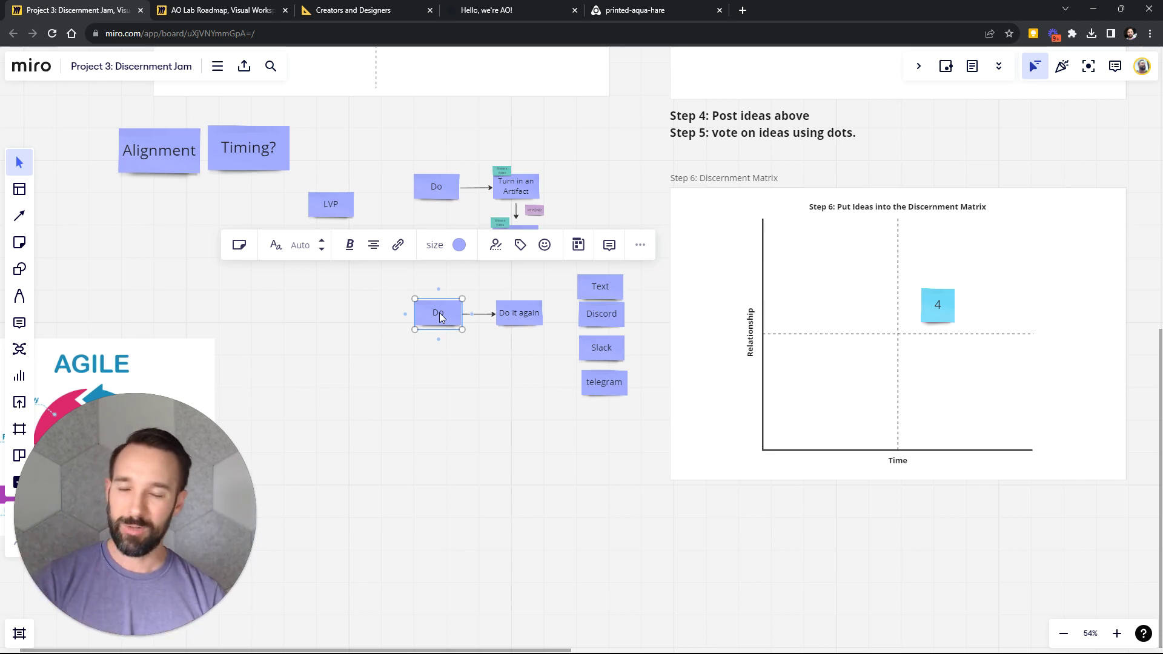
pyautogui.click(327, 321)
pyautogui.click(265, 8)
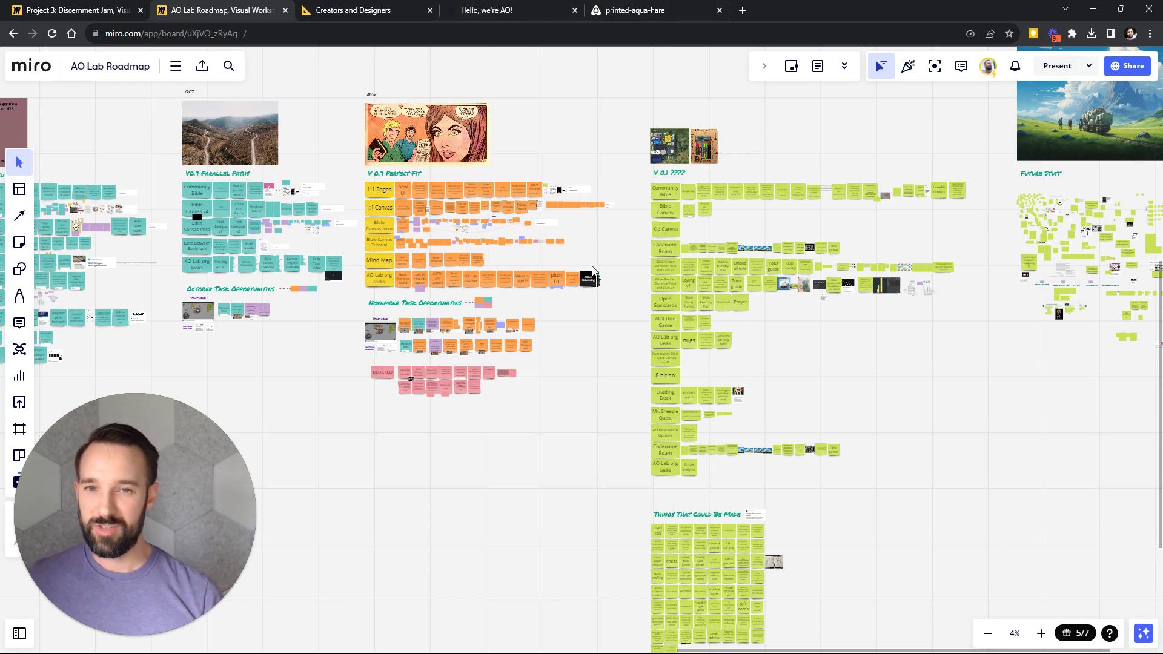
pyautogui.moveTo(592, 271); pyautogui.dragTo(590, 277)
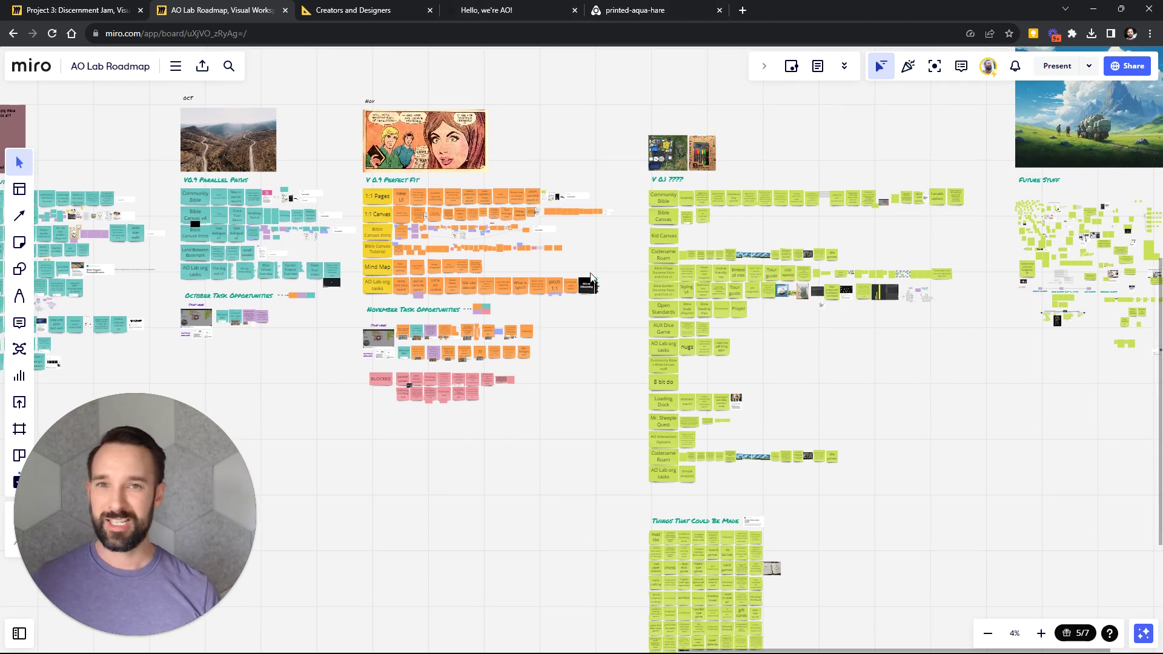